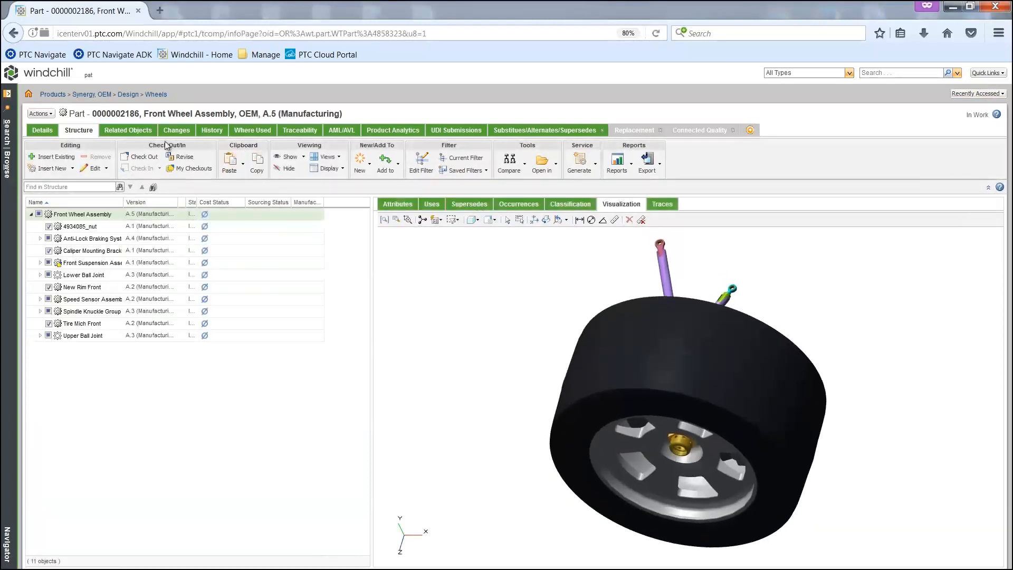
Step: Open version A.4 of the Front Wheel Assembly Process plan from the front wheel part's related process plans
left_click(128, 130)
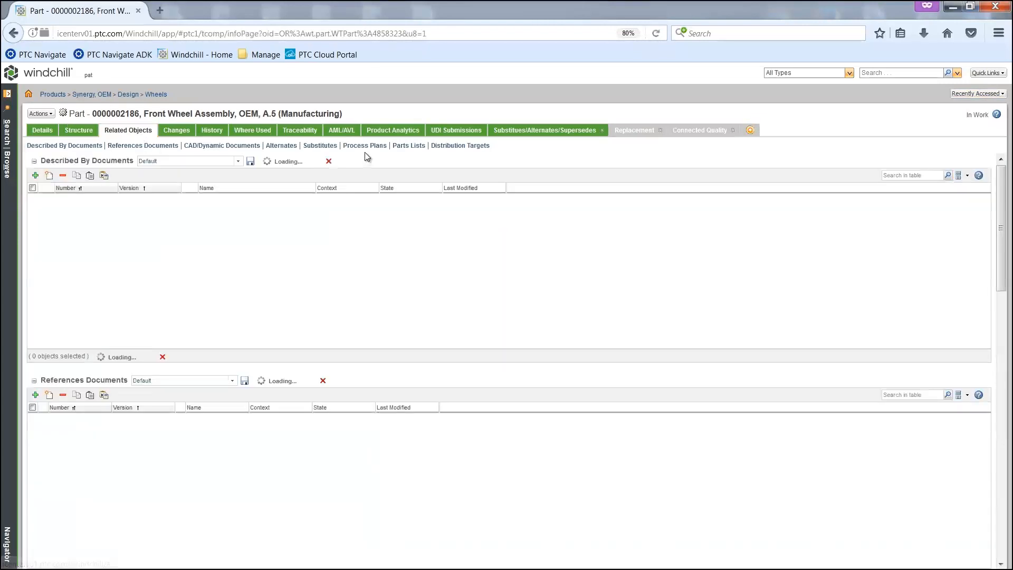
left_click(365, 148)
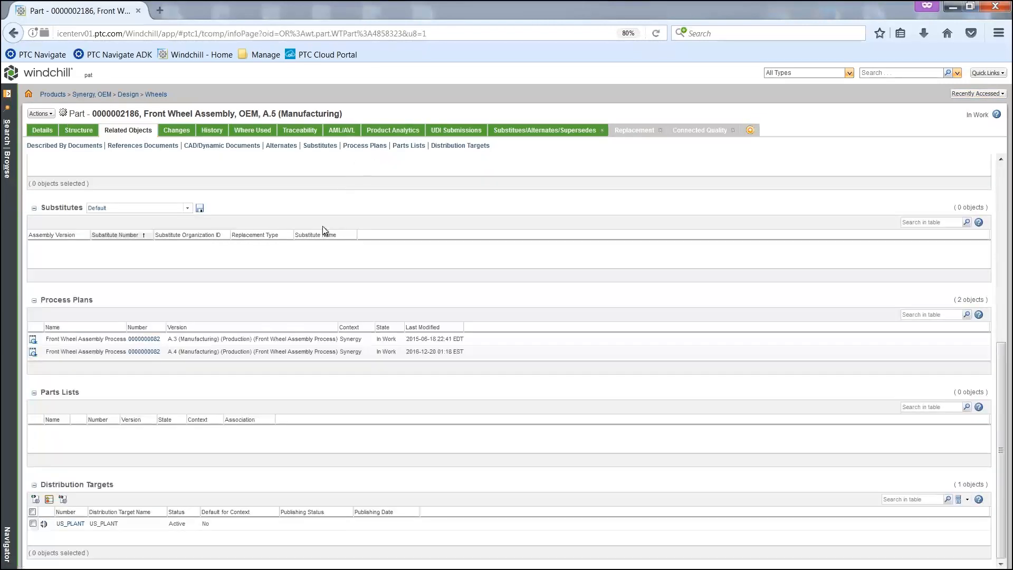
left_click(150, 351)
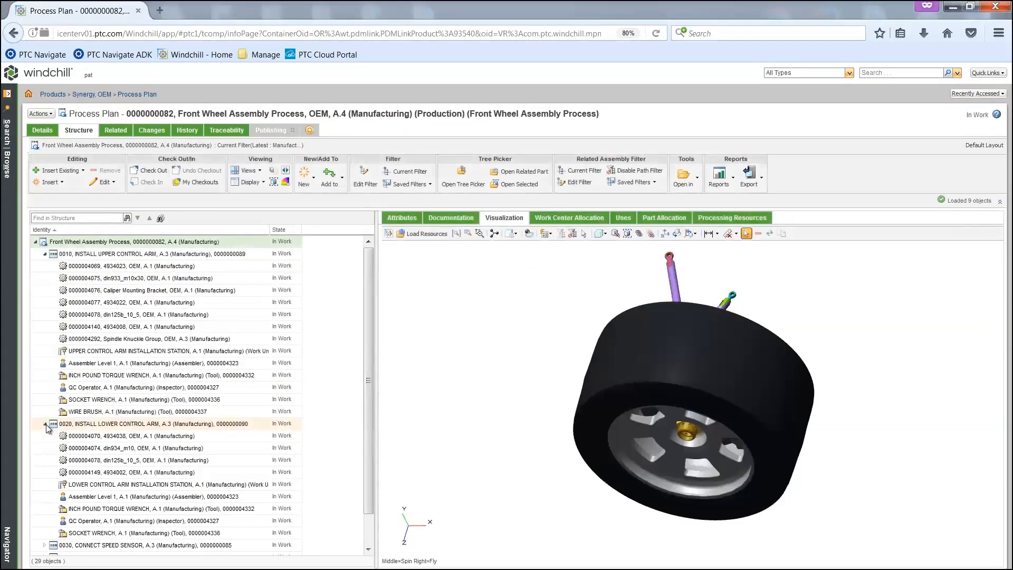
Step: Generate the work instructions for the Front Wheel Assembly Process plan, review the operations down to 0030 and close the report
right_click(98, 242)
mouse_move(147, 402)
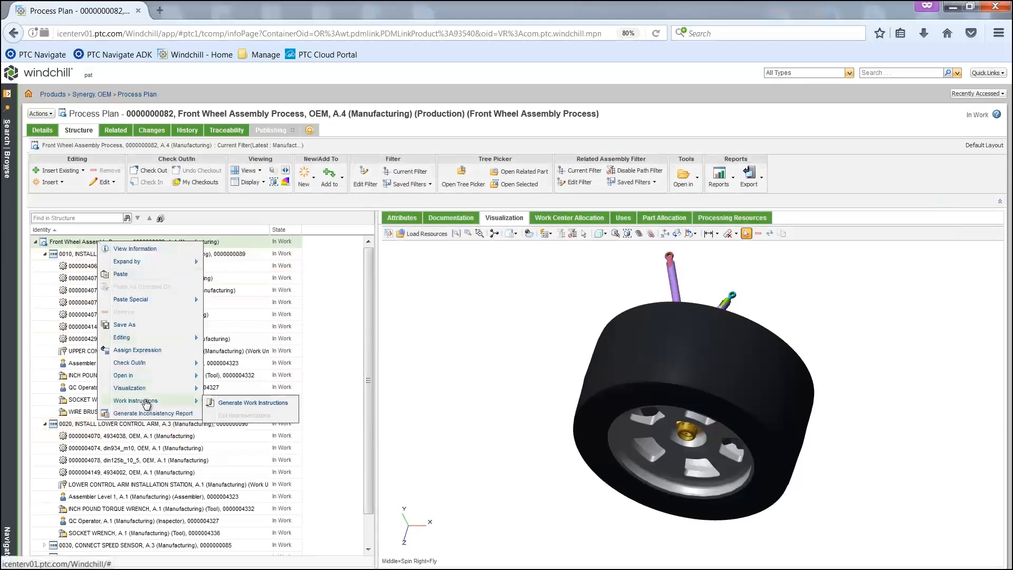
left_click(232, 402)
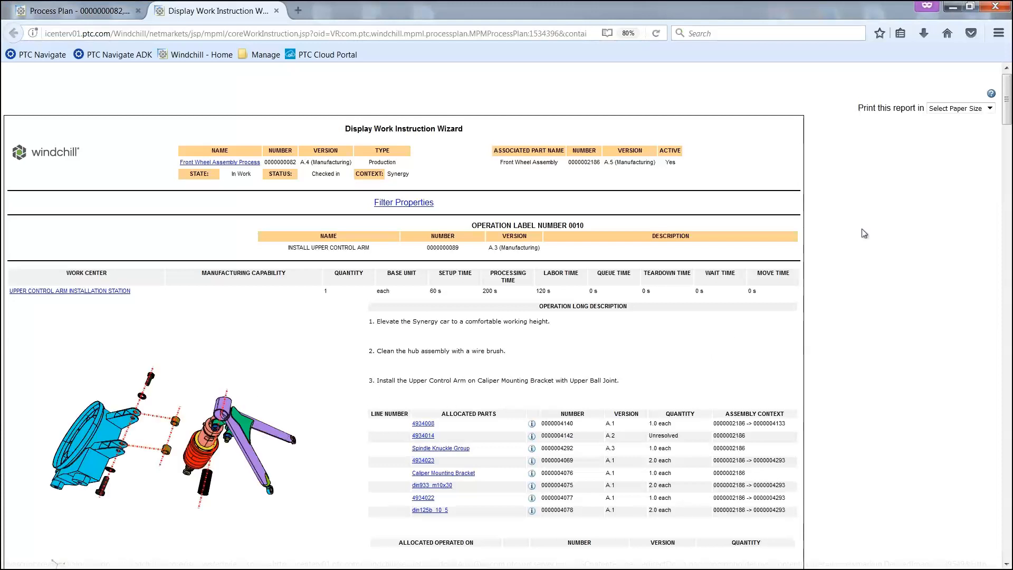
left_click_drag(1008, 101, 1009, 276)
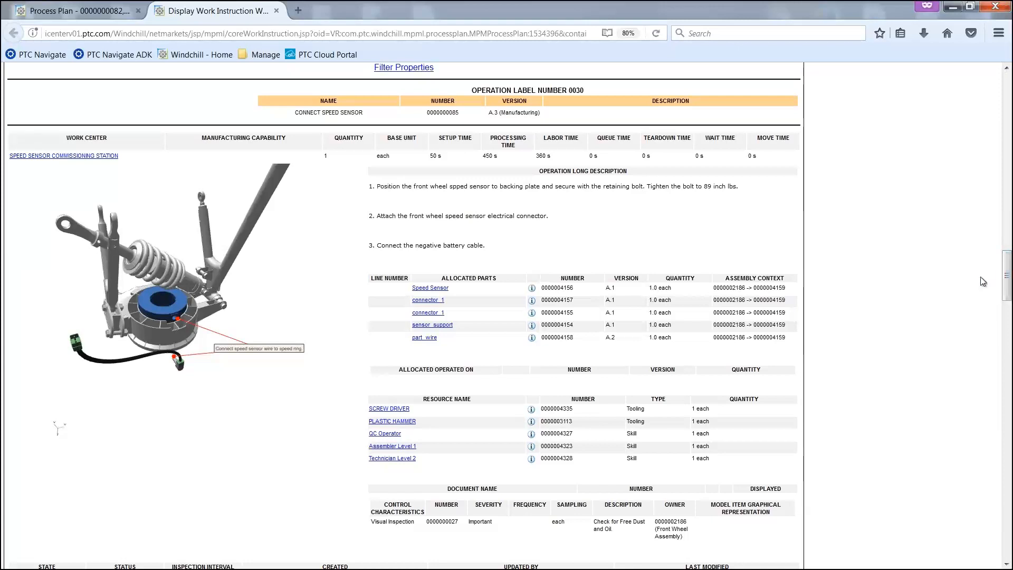
left_click(277, 10)
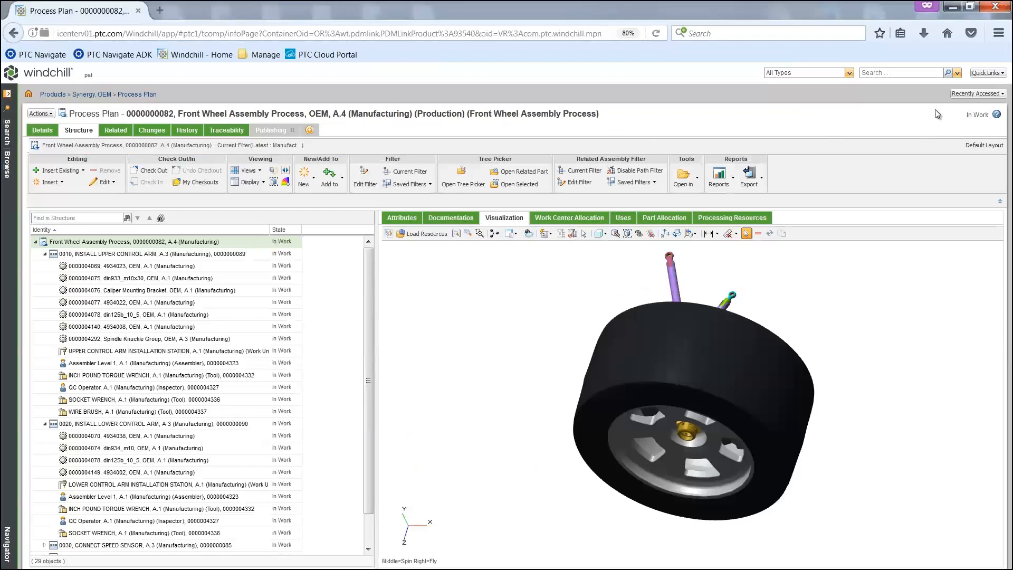
Step: From the home page, search all types for *3530 and open the information page of the crank_assy design part
left_click(28, 94)
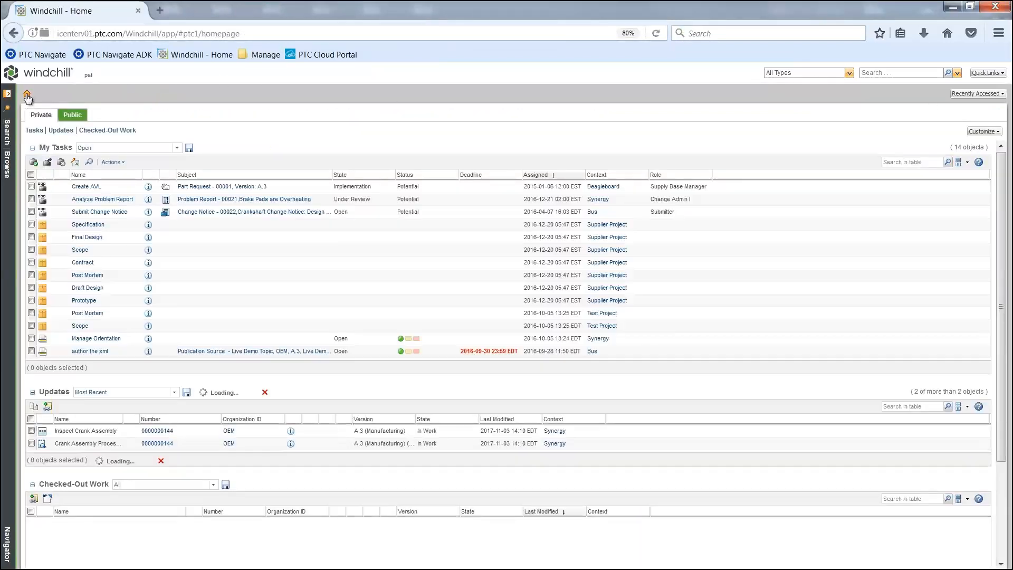
left_click(893, 74)
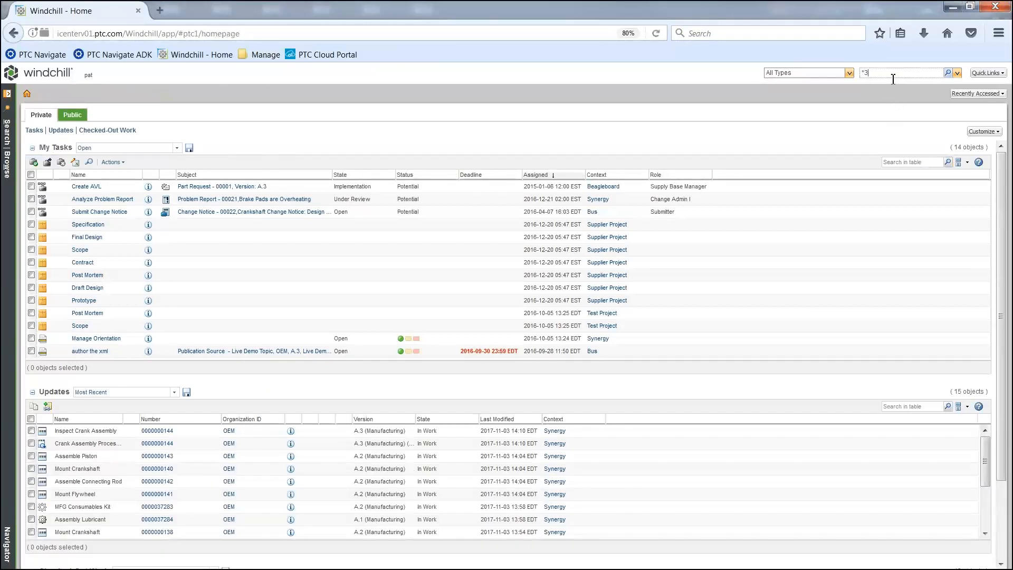
key("Return")
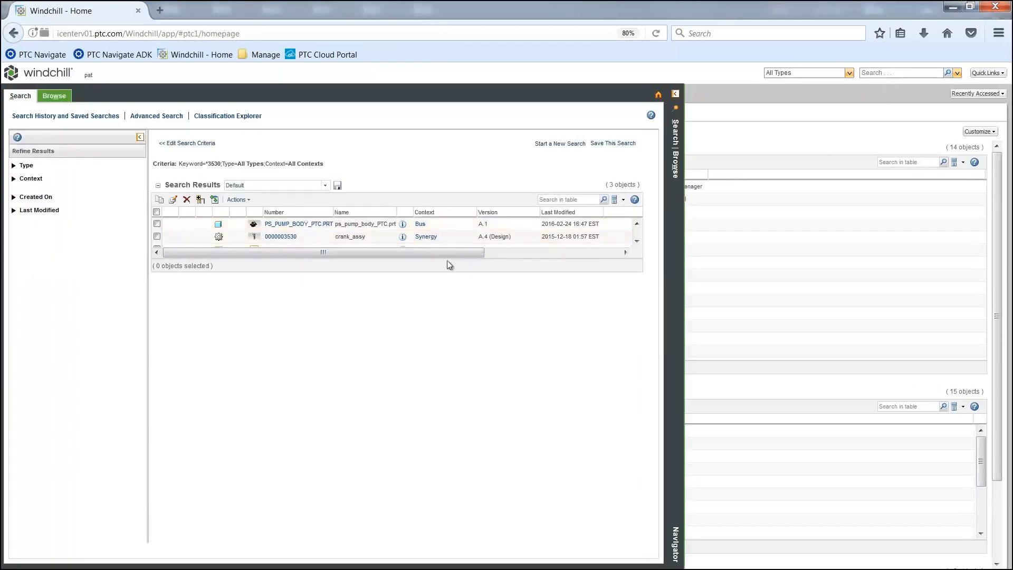
left_click(403, 223)
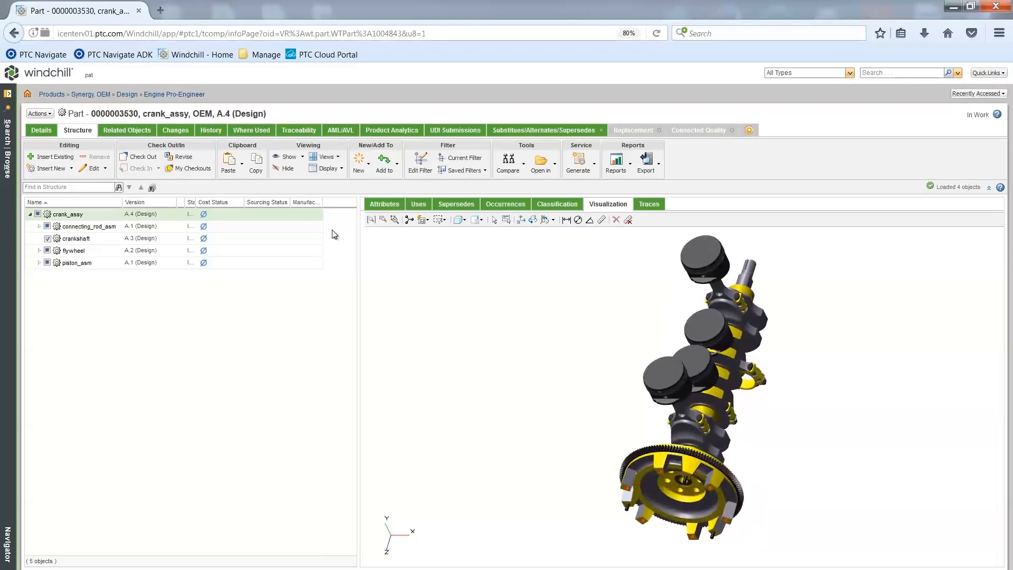
Step: Open crank_assy in a maximized Manufacturing Associative Part Structure Browser and widen the upstream structure pane to nearly half the window
left_click(49, 115)
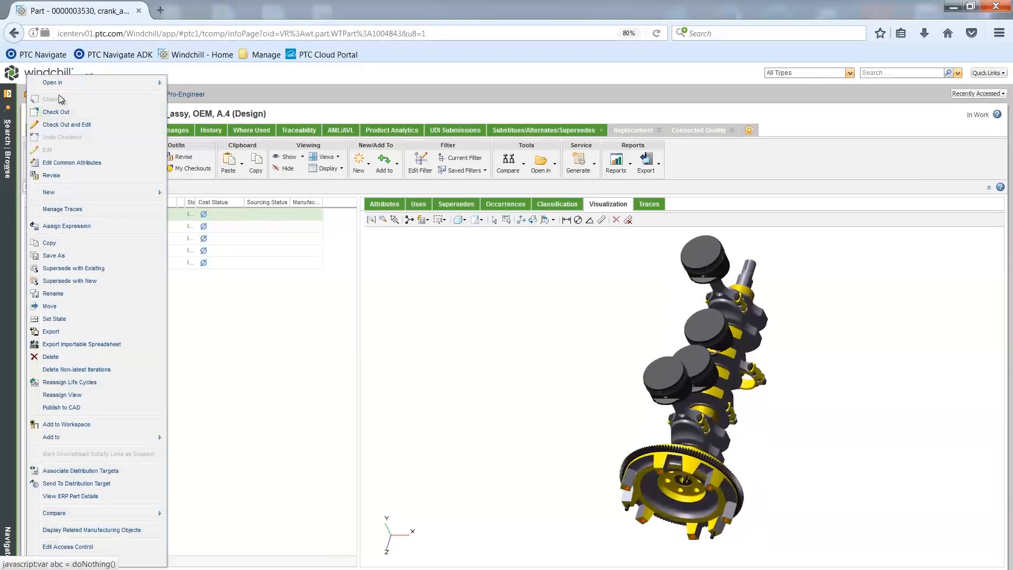
mouse_move(141, 83)
left_click(236, 97)
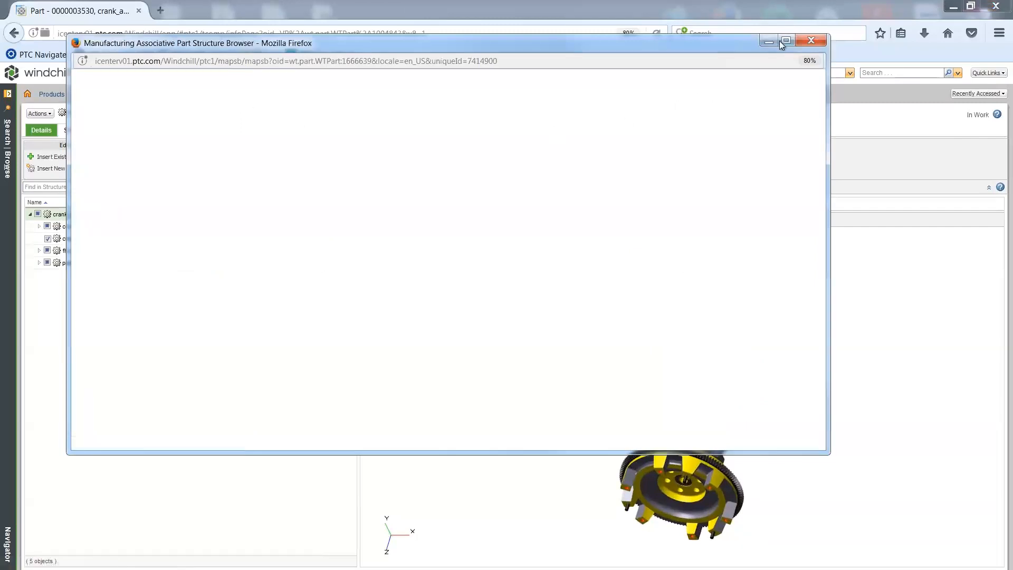
left_click(785, 41)
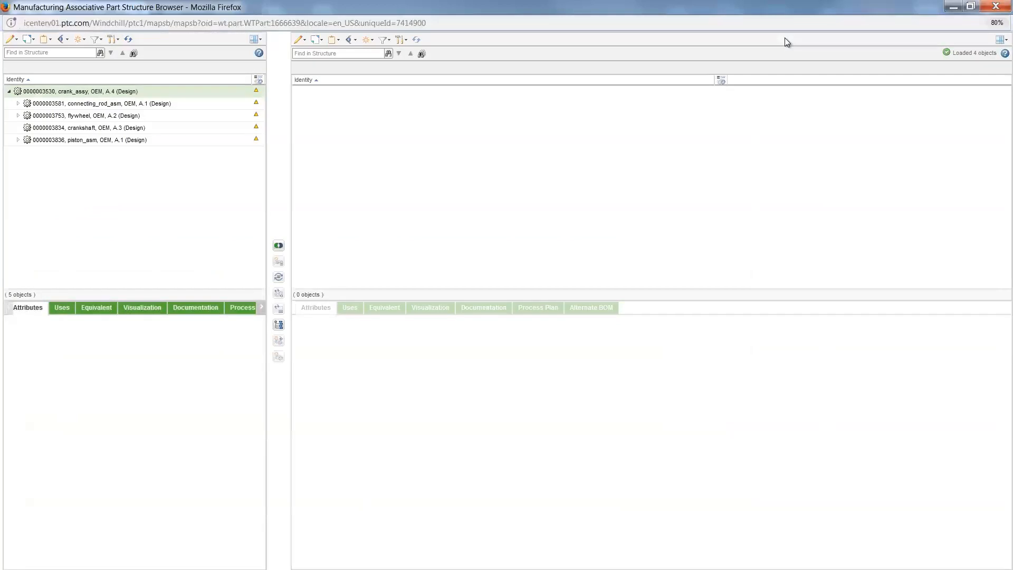
left_click_drag(269, 168, 452, 152)
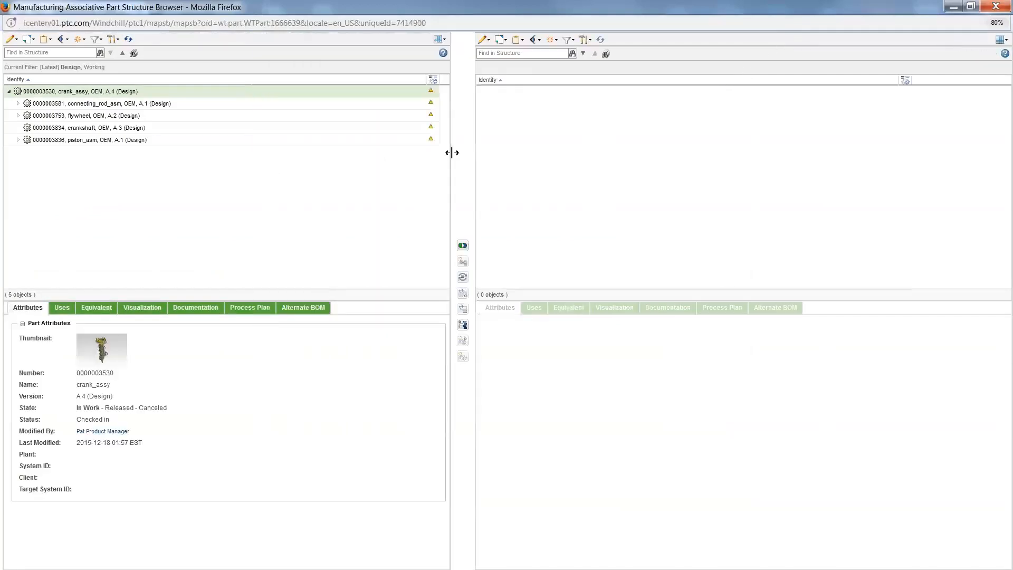
Step: Apply the saved Manufacturing filter to the empty downstream structure
left_click(569, 40)
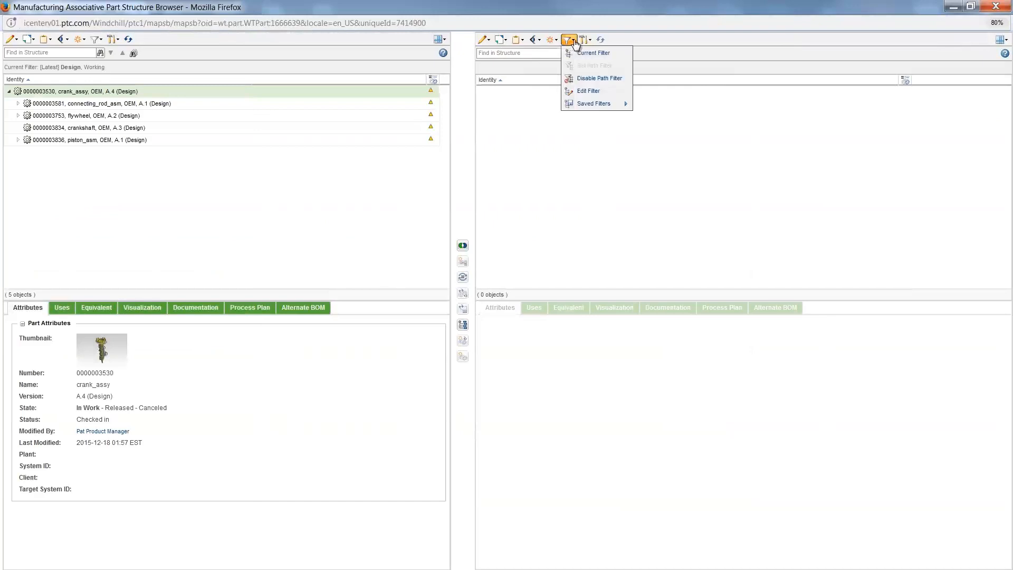
mouse_move(600, 109)
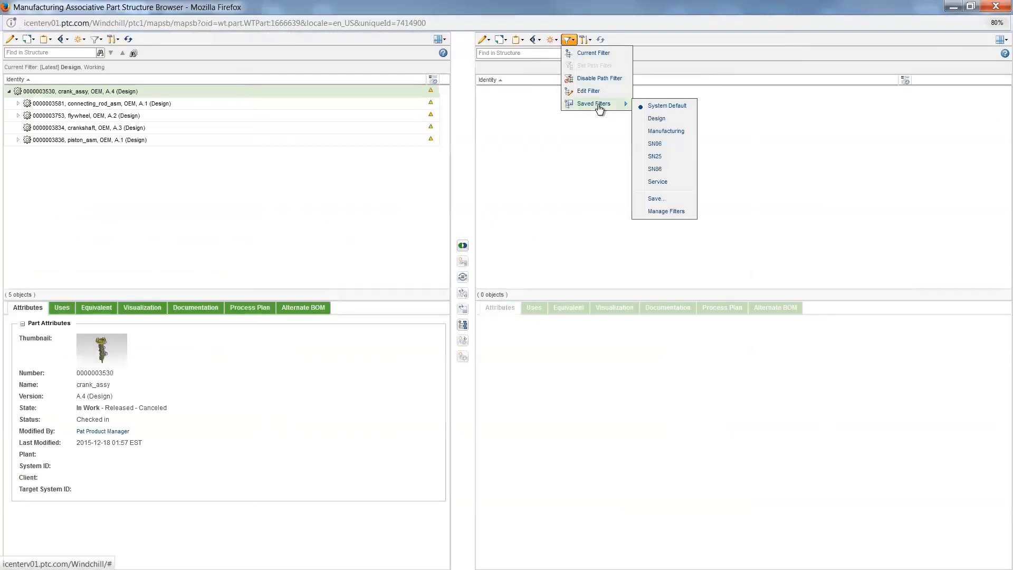
left_click(660, 130)
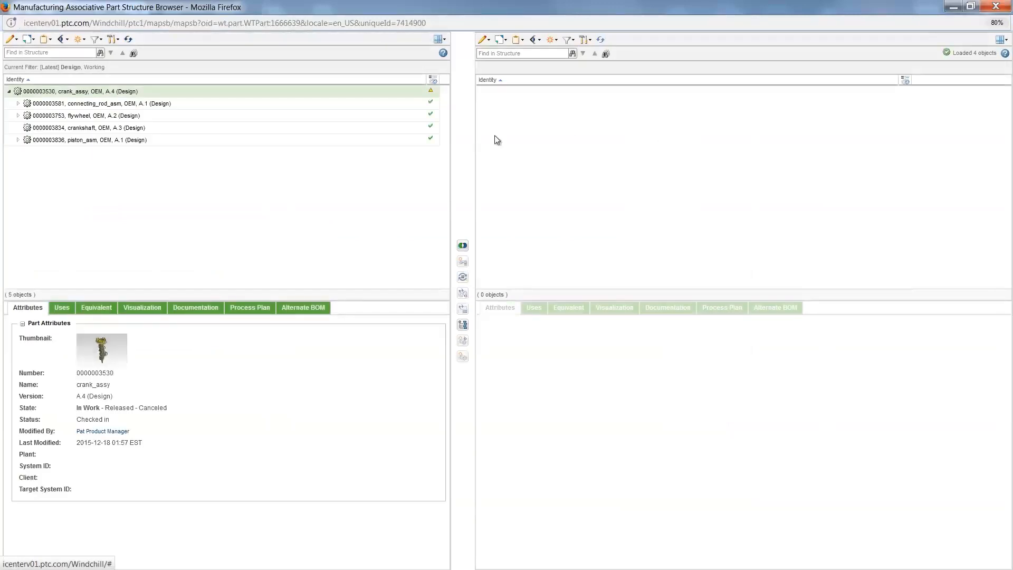
Step: Create a new downstream branch of crank_assy in the Manufacturing view, without duplicating children, in the Synergy context
right_click(205, 96)
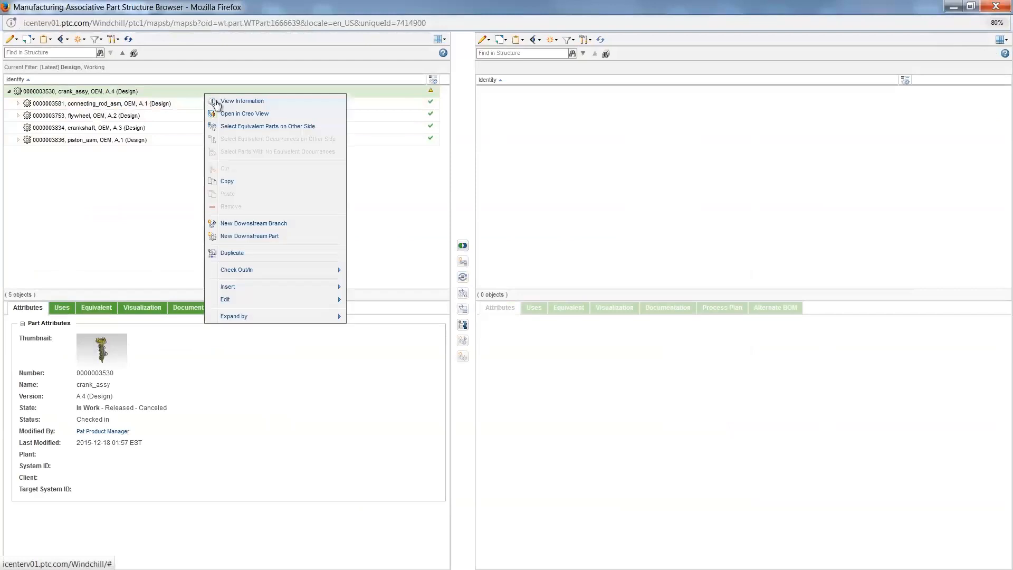
left_click(256, 224)
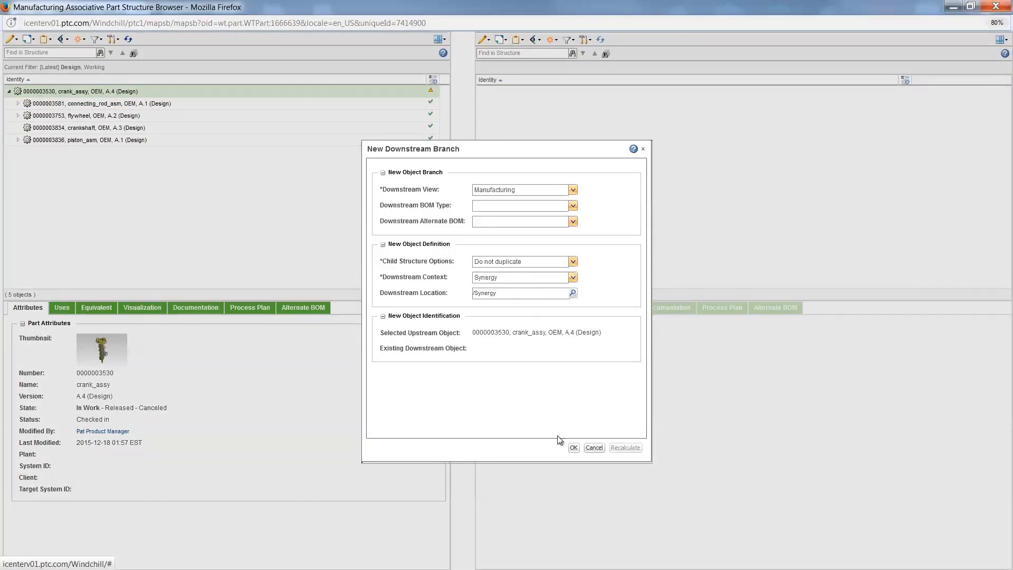
left_click(574, 449)
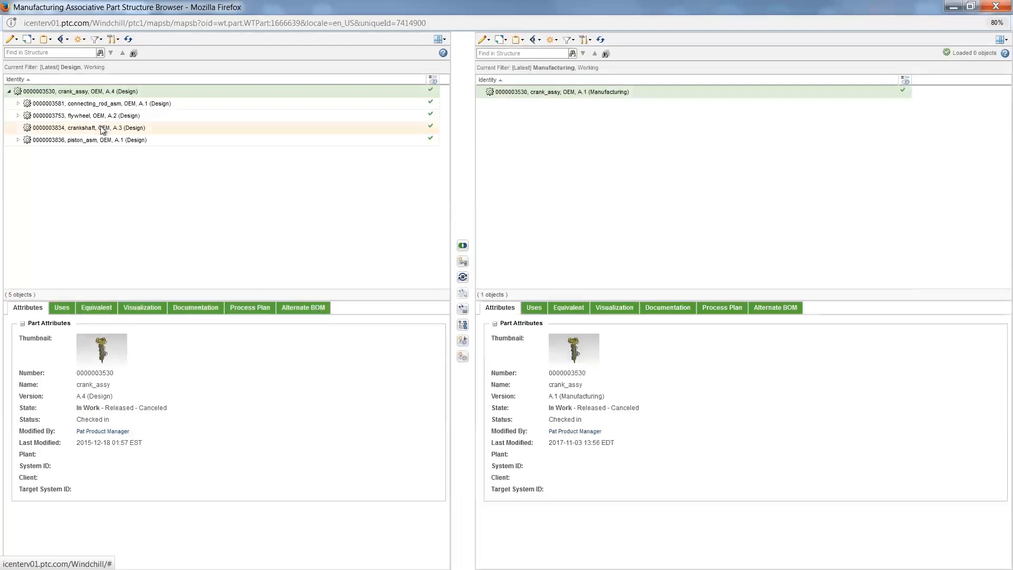
Step: Copy the flywheel and crankshaft from the design structure and paste them under the manufacturing crank_assy
left_click(103, 128)
left_click(103, 117, "ctrl")
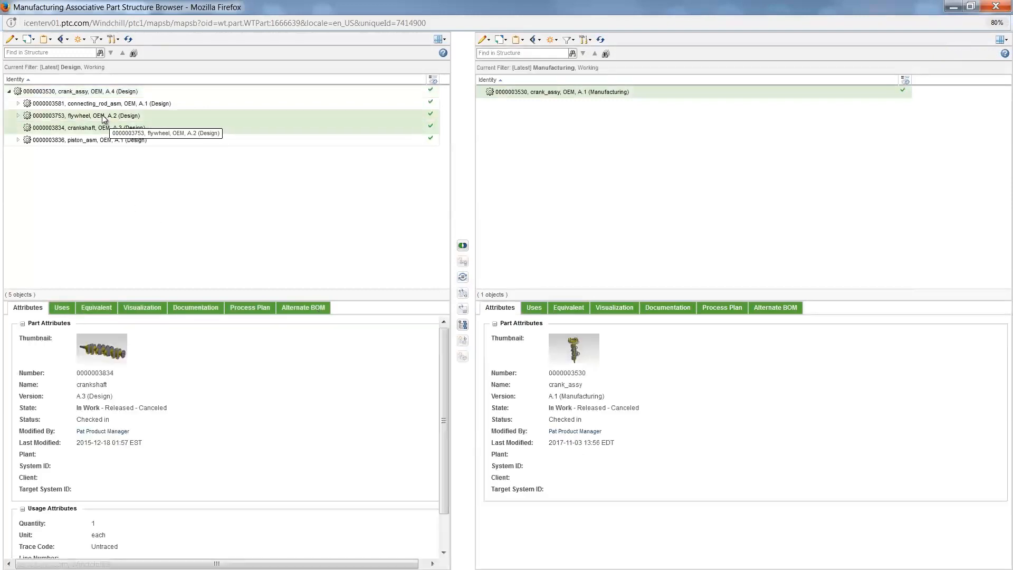
right_click(104, 117)
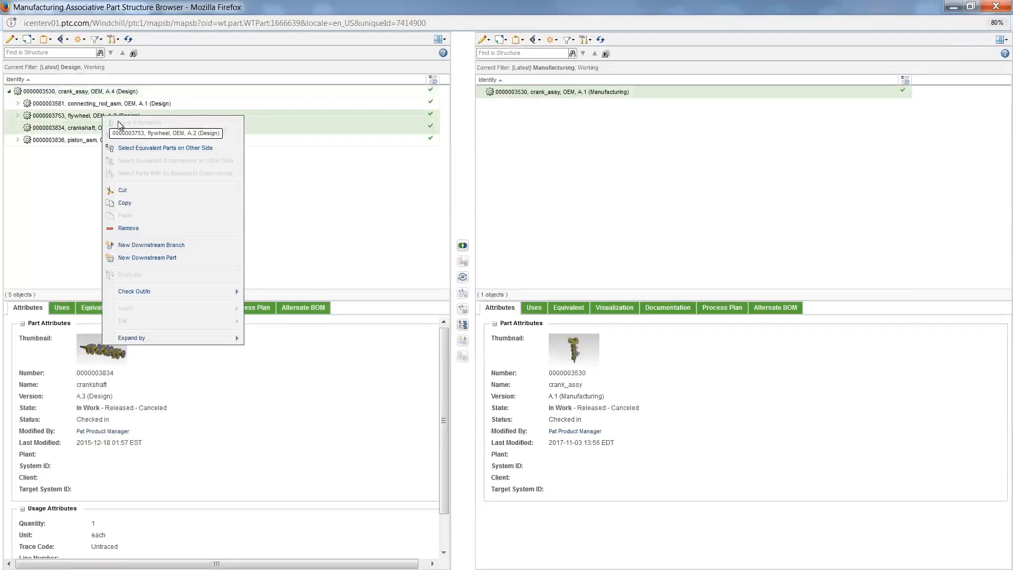
left_click(153, 204)
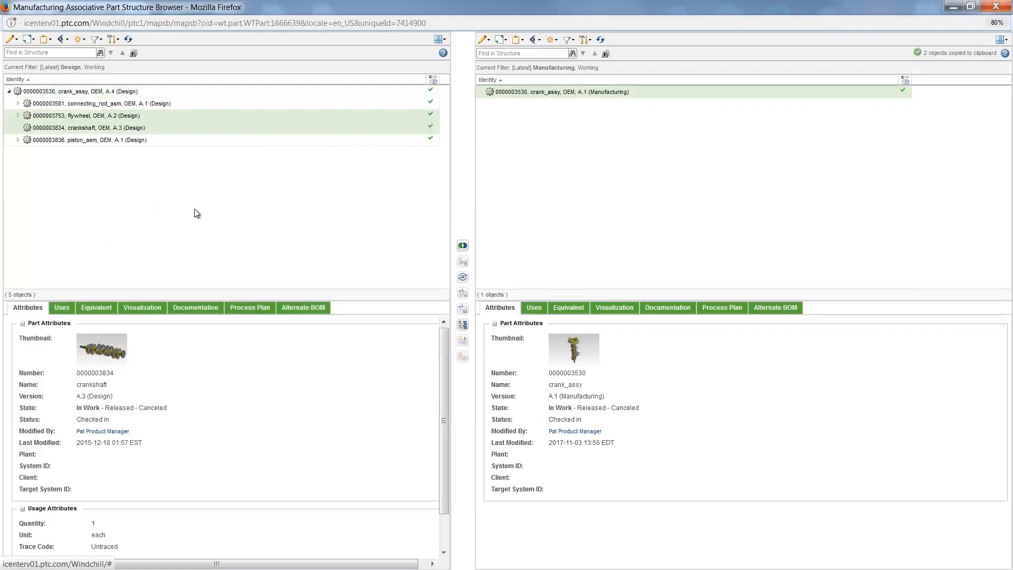
right_click(578, 94)
left_click(602, 223)
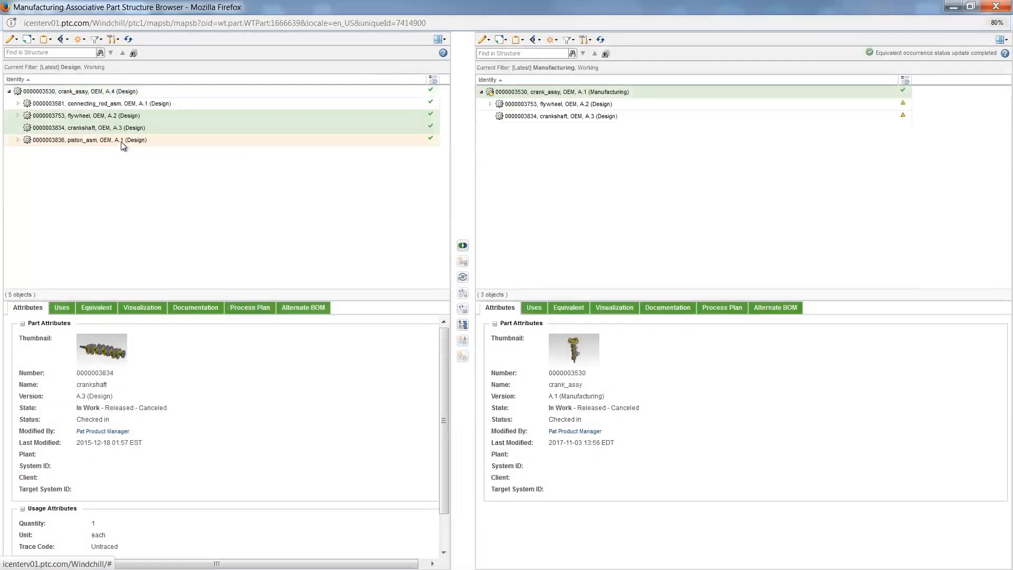
Step: Copy connecting_rod_asm and piston_asm from the design structure and paste them under the manufacturing crank_assy
left_click(122, 142)
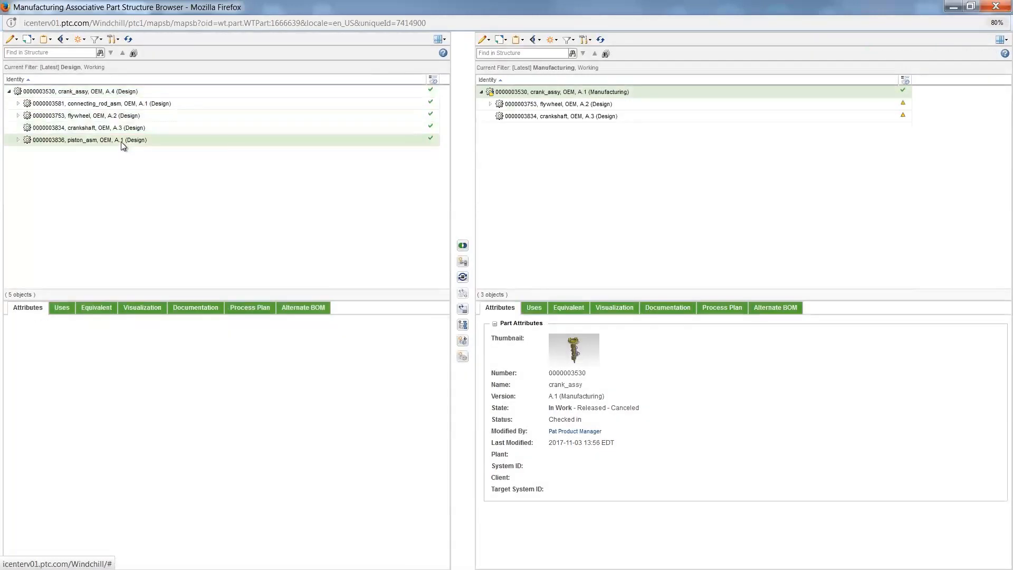
right_click(121, 104)
left_click(158, 188)
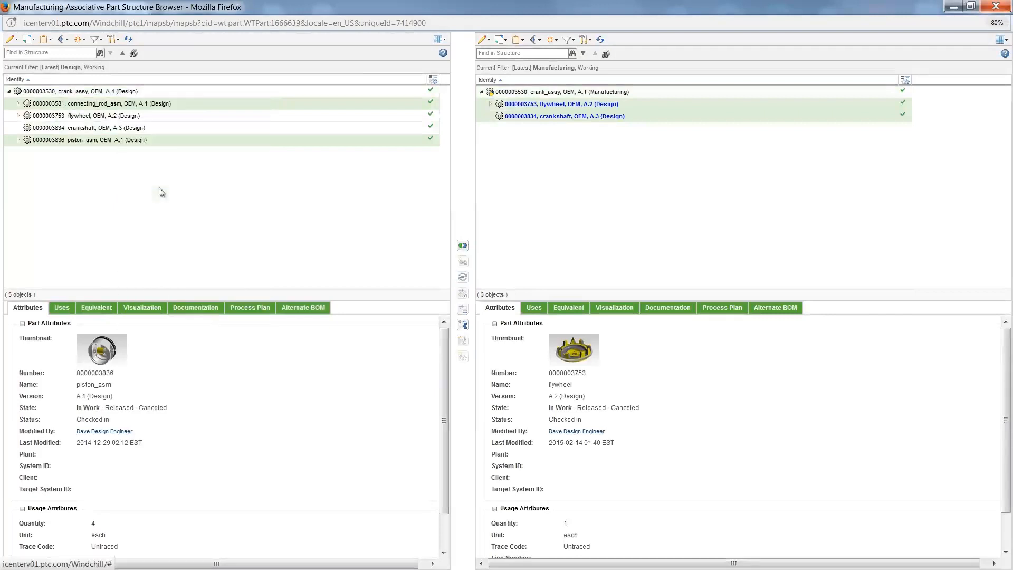
left_click(540, 93)
right_click(539, 92)
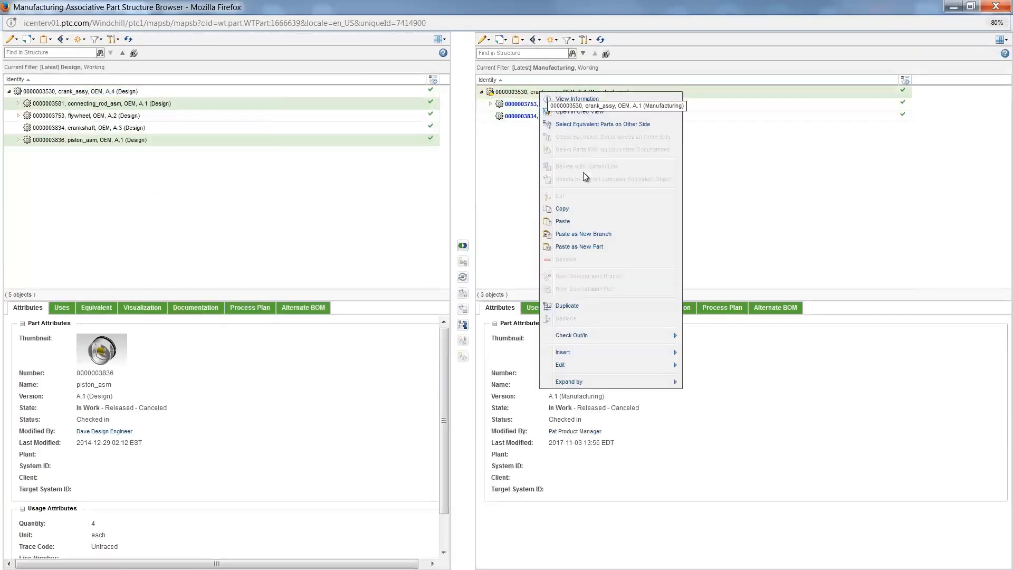
left_click(582, 222)
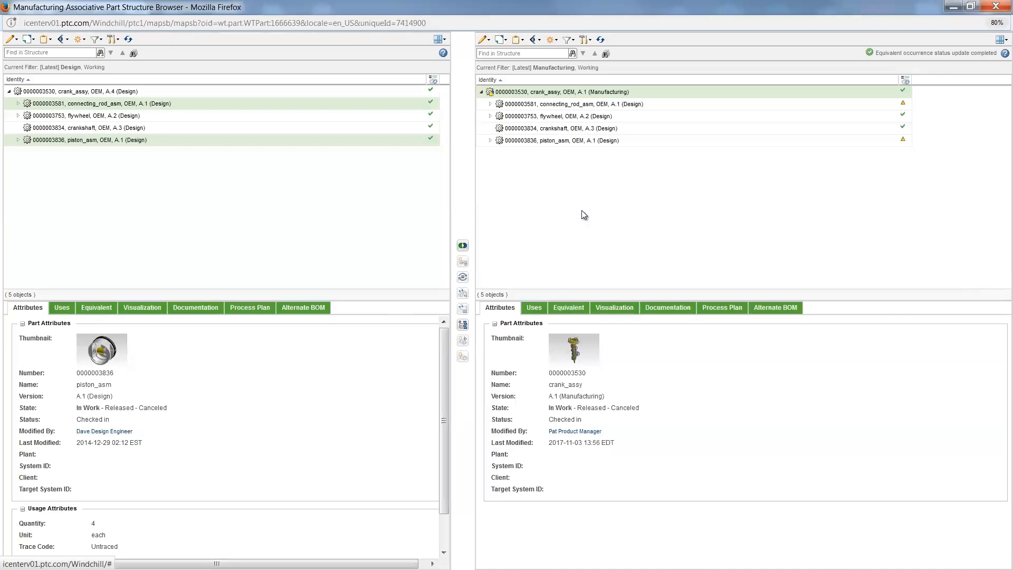
Step: Start inserting a new part under the manufacturing crank_assy and set its type to Part
right_click(574, 95)
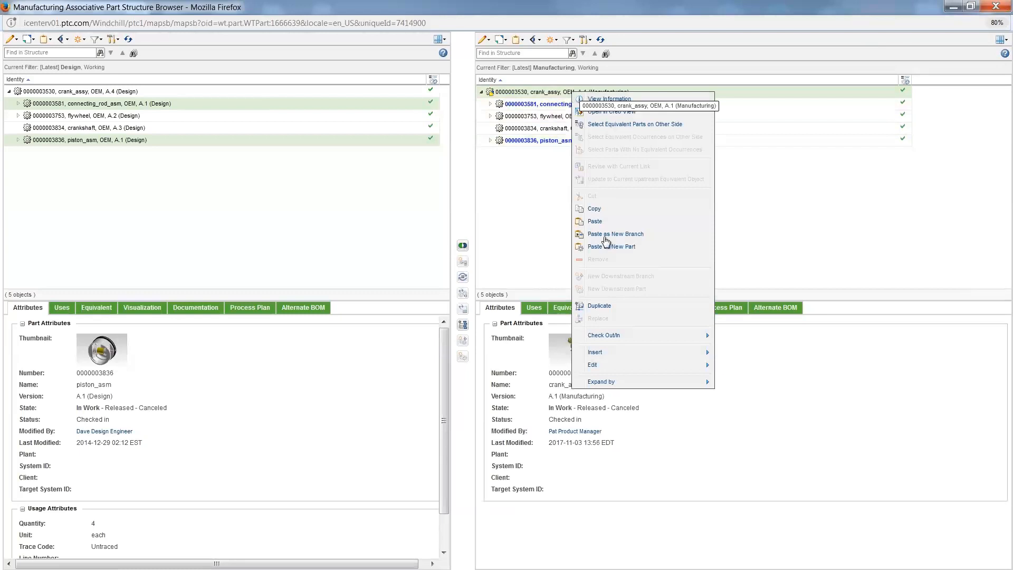
mouse_move(638, 355)
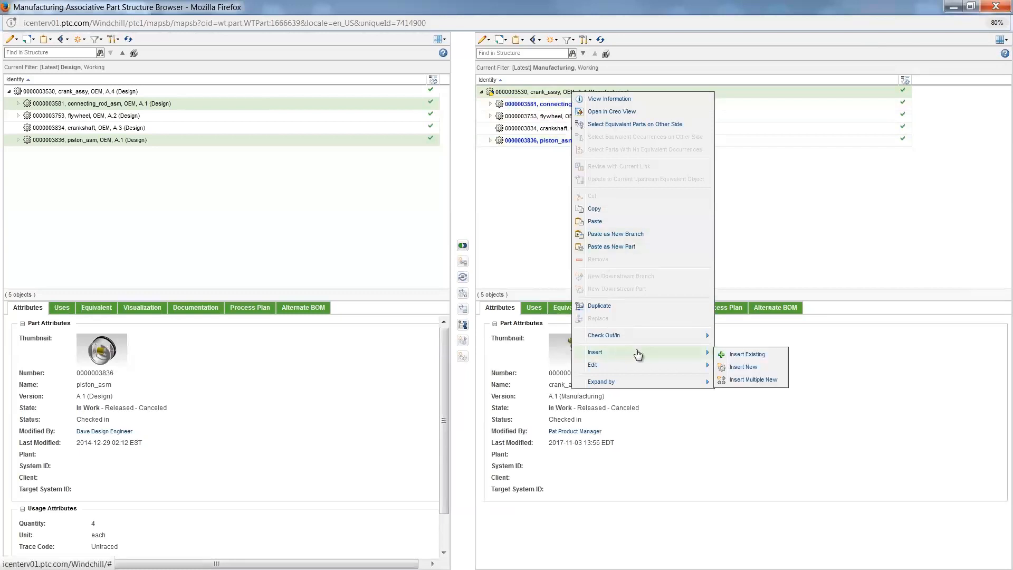
left_click(744, 366)
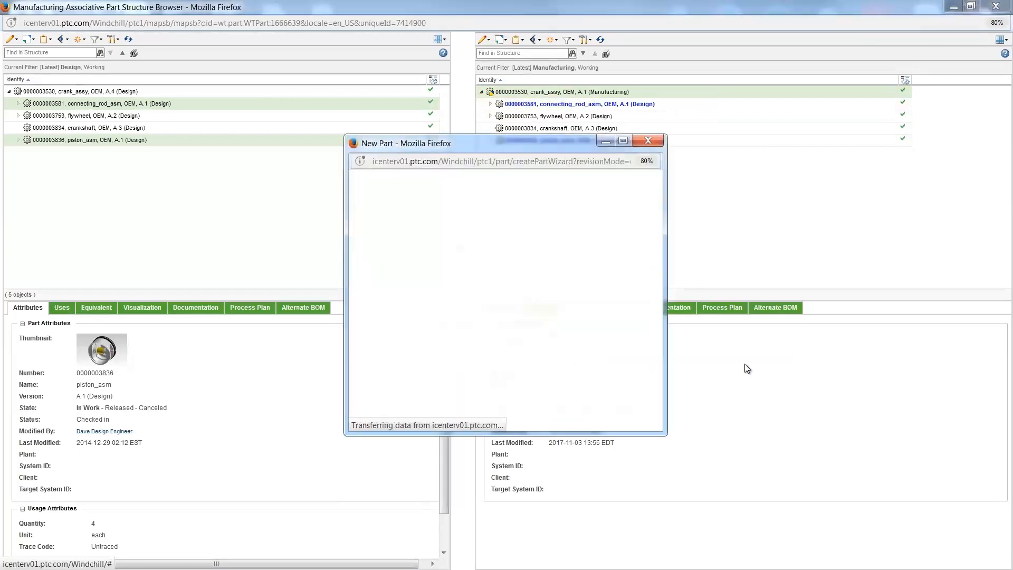
left_click(473, 231)
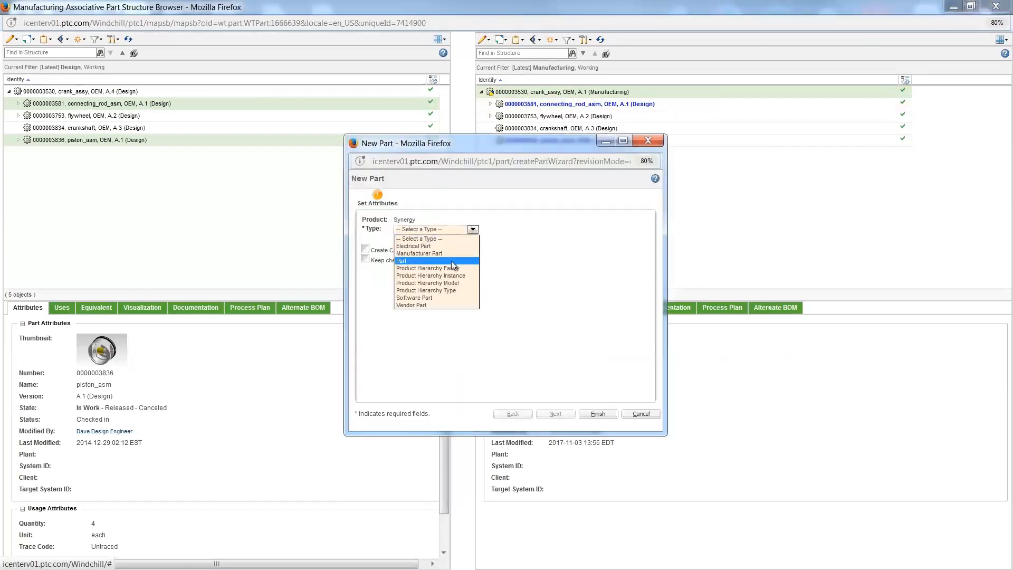
left_click(451, 261)
Step: Create the new part as MFG Consumables Kit with source Buy and view Manufacturing, marked as a phantom manufacturing part
left_click(504, 303)
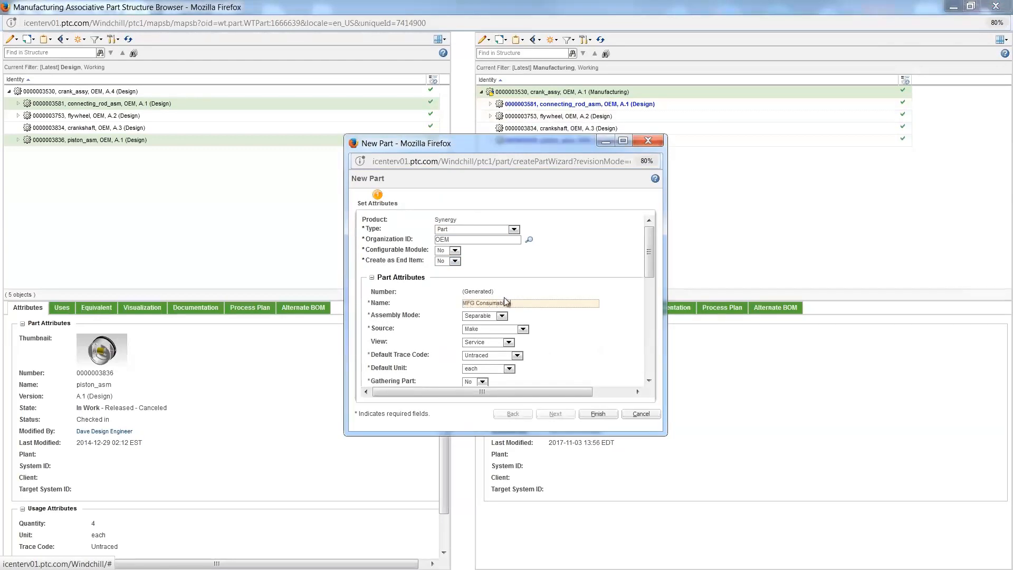
left_click(523, 329)
left_click(517, 355)
left_click(509, 343)
left_click(481, 364)
scroll(574, 335, "down", 2)
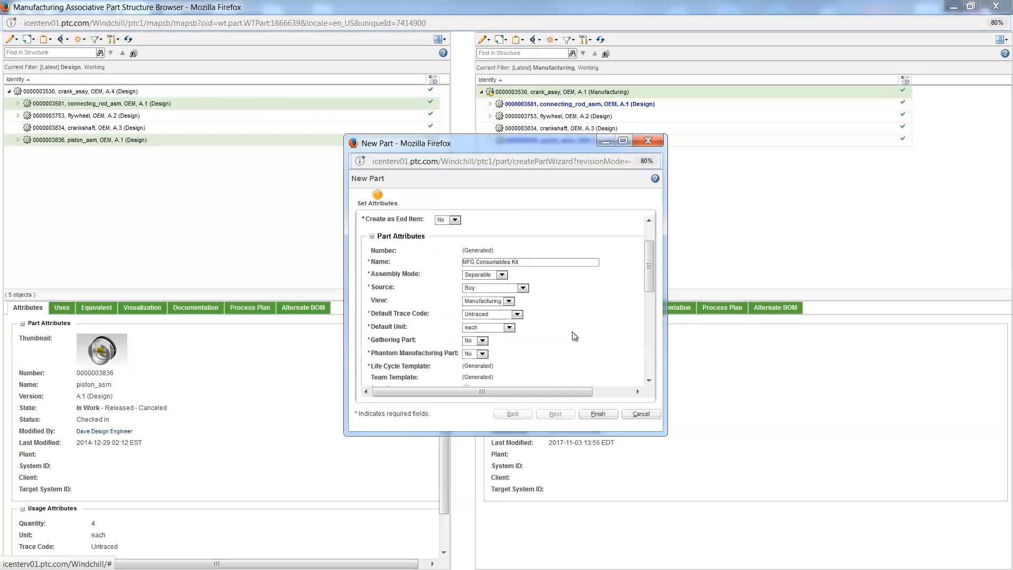
left_click(483, 354)
left_click(479, 370)
left_click(597, 414)
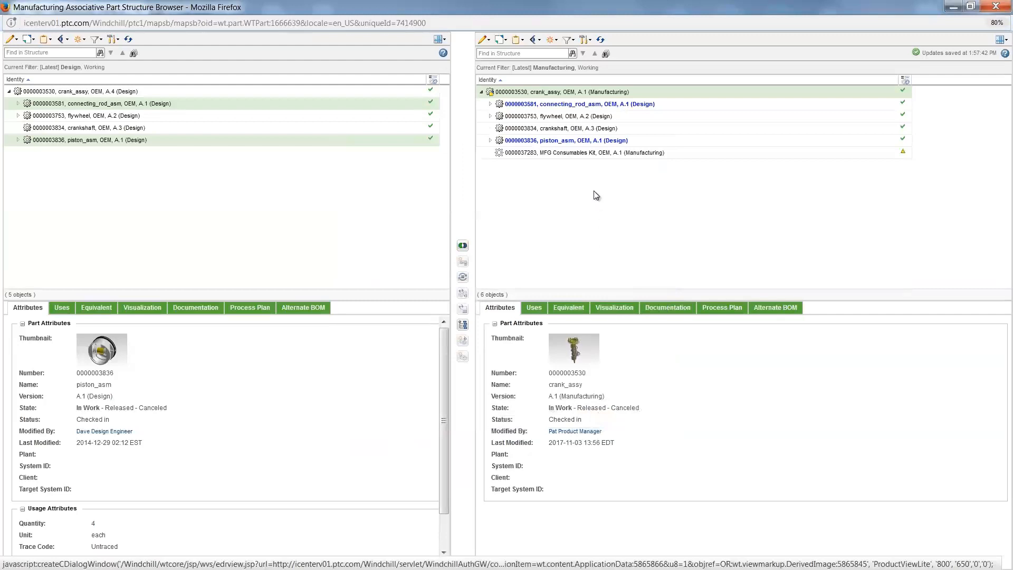
Step: Start inserting a new part under MFG Consumables Kit and set its type to Part
left_click(584, 153)
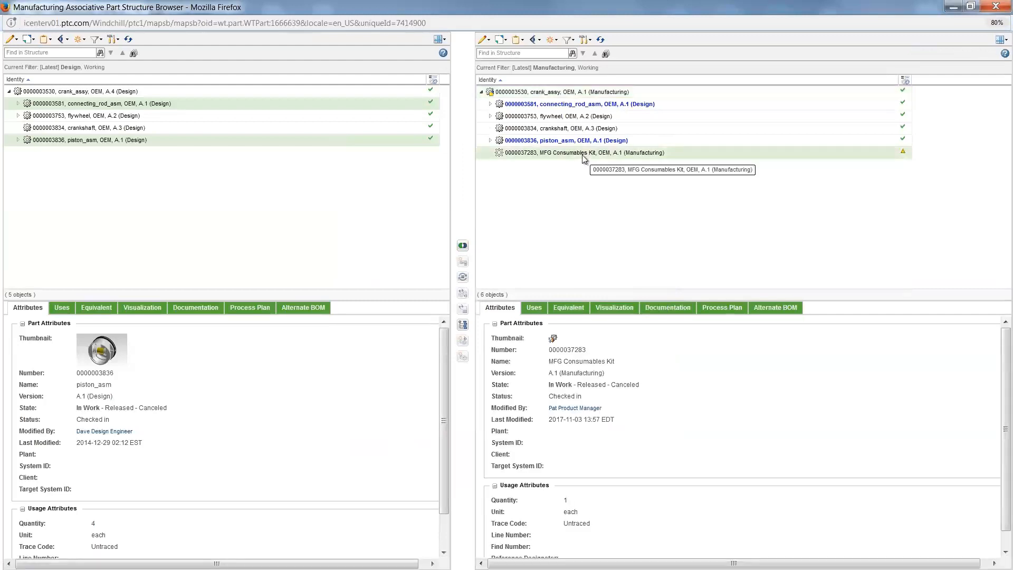
right_click(584, 158)
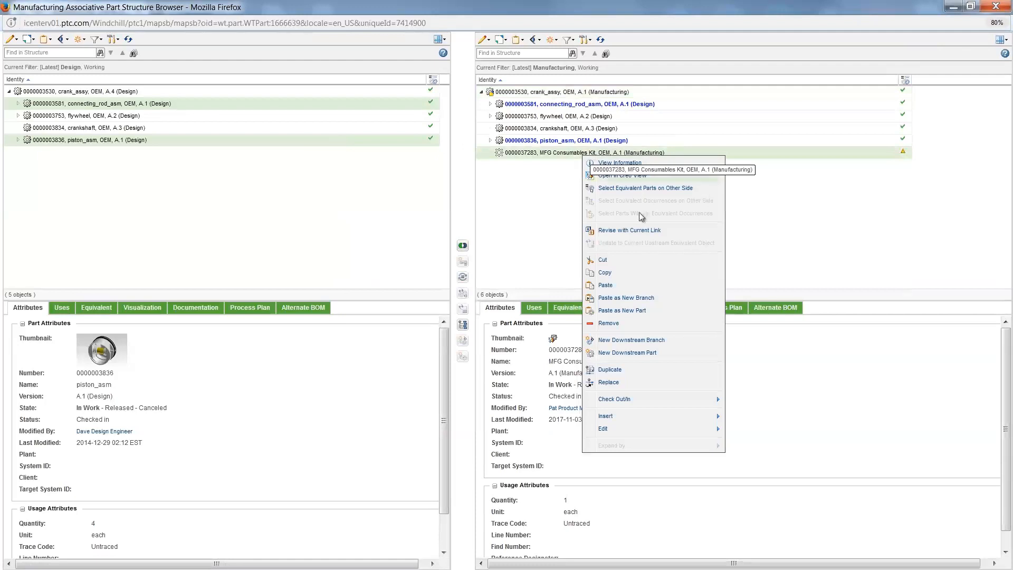
mouse_move(619, 417)
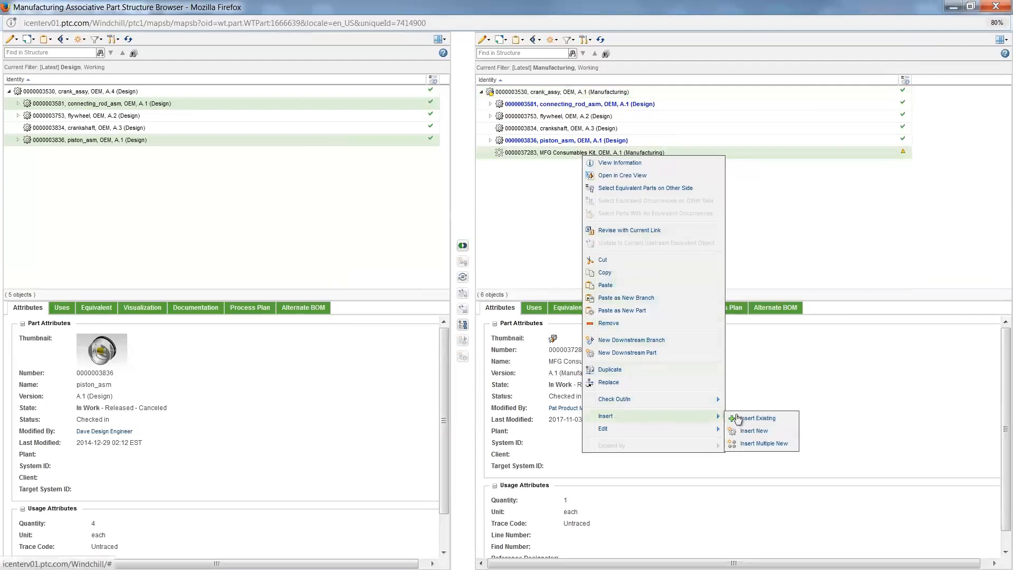
left_click(751, 431)
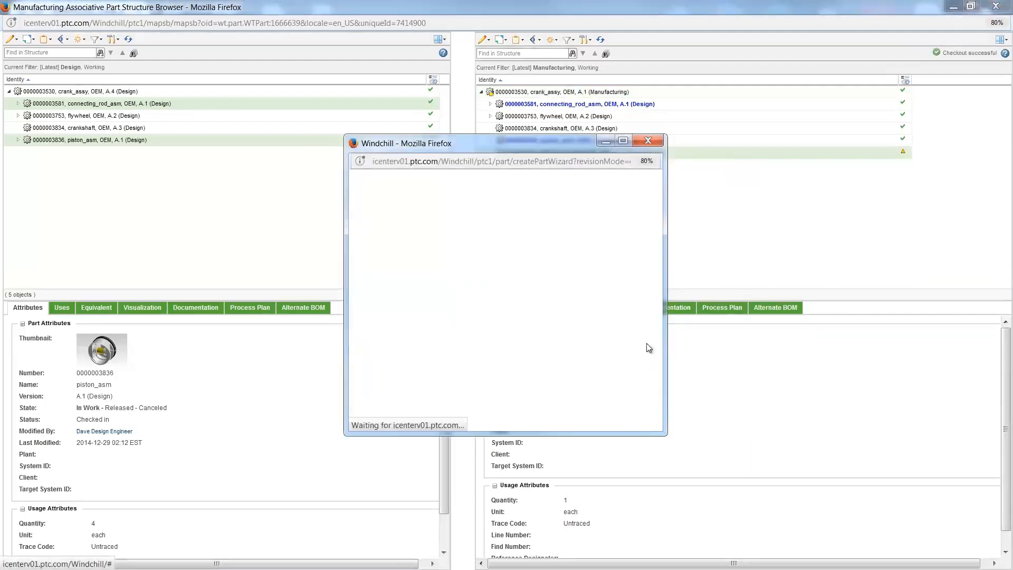
left_click(471, 229)
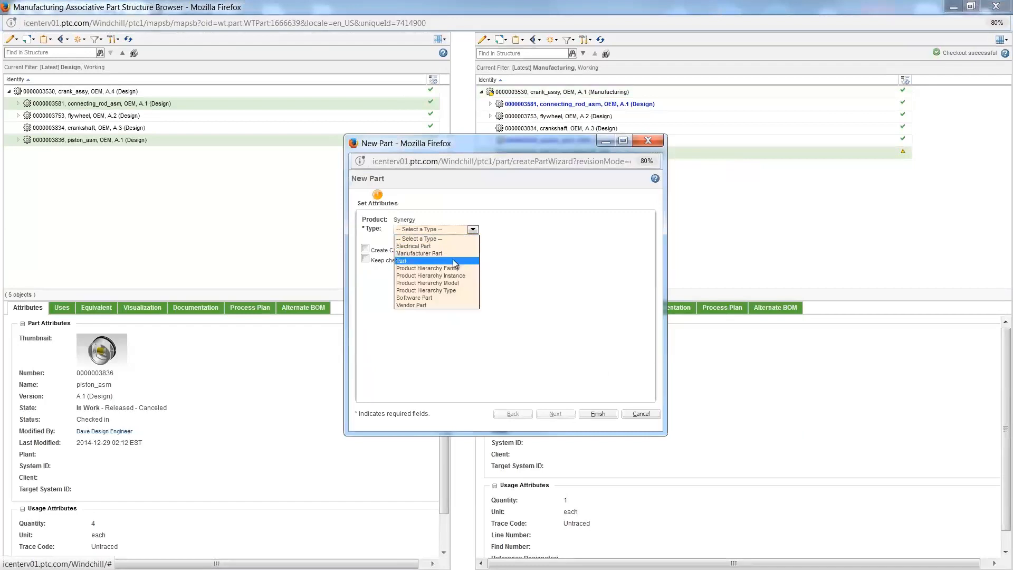
left_click(457, 261)
Step: Name the new part Assembly Lubricant, set its source to Buy and its view to Manufacturing, and create it
left_click(490, 304)
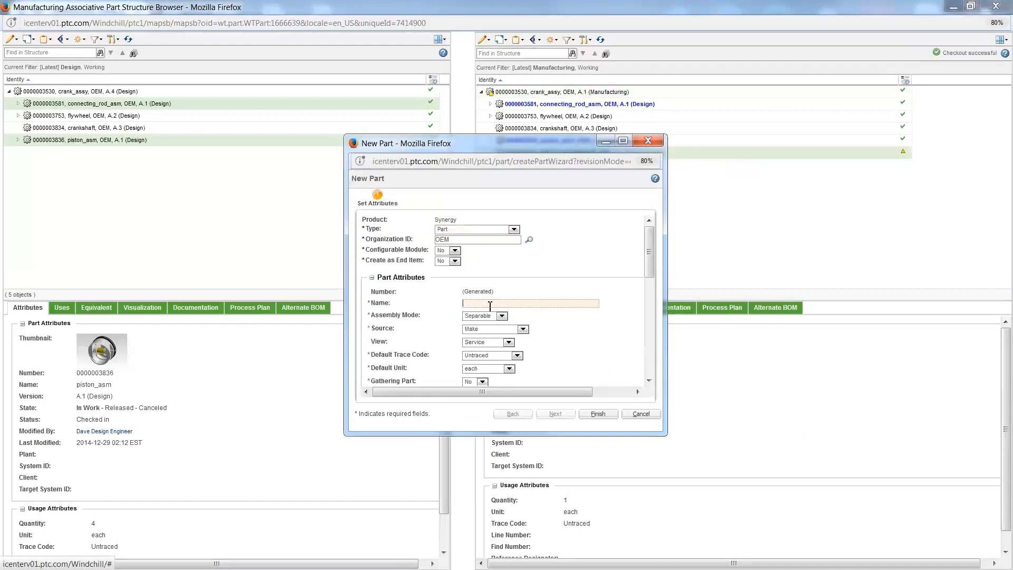
type("Assembly Lubricant")
left_click(522, 328)
left_click(516, 355)
left_click(510, 343)
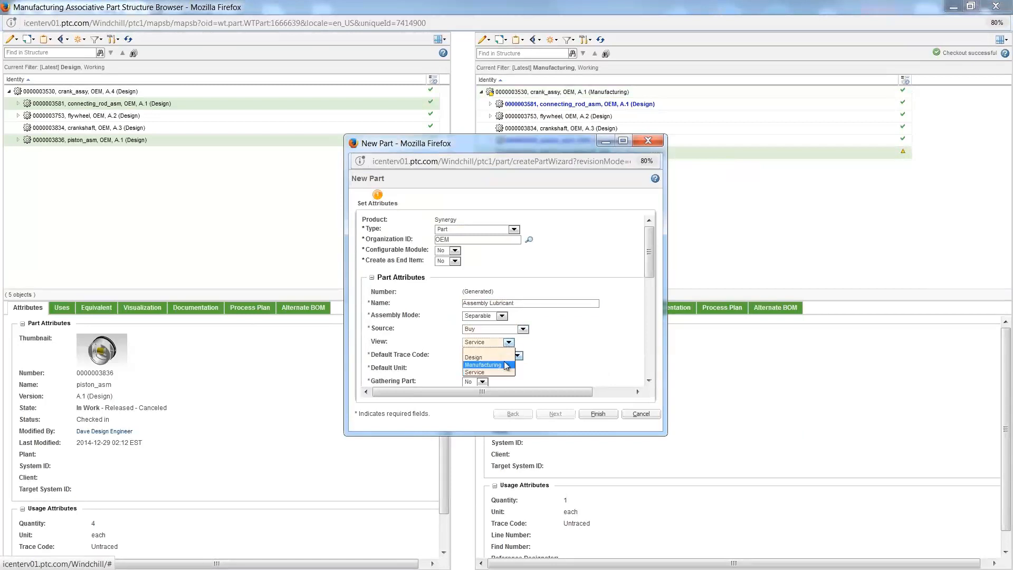
left_click(481, 364)
left_click(599, 414)
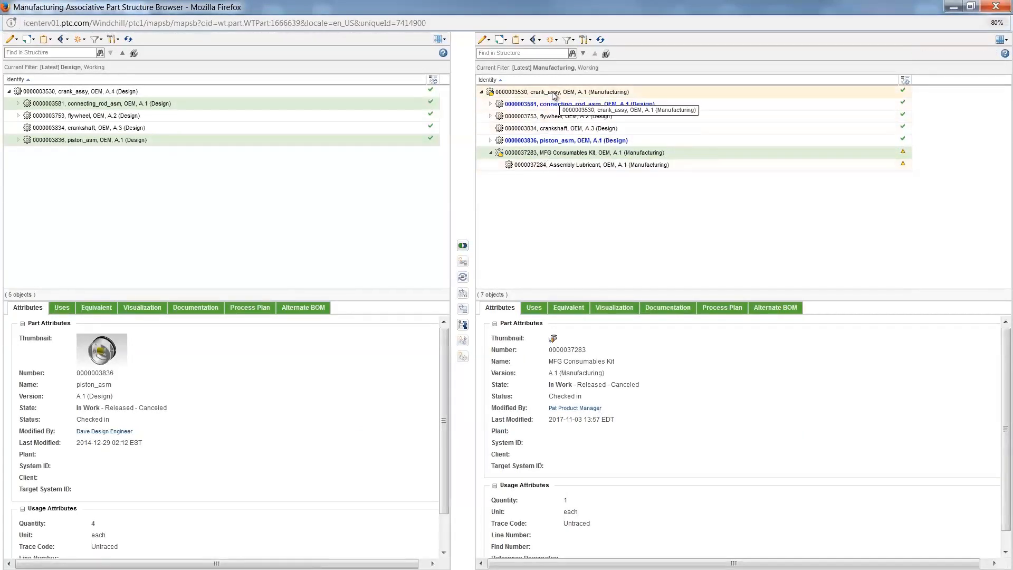
Step: Check in the manufacturing crank_assy together with MFG Consumables Kit
left_click(501, 40)
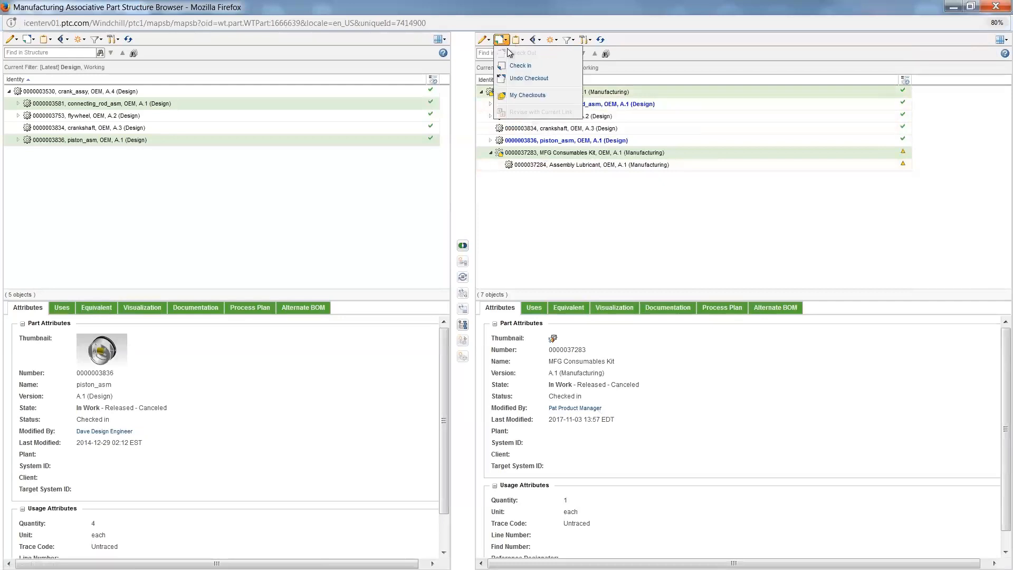
left_click(521, 66)
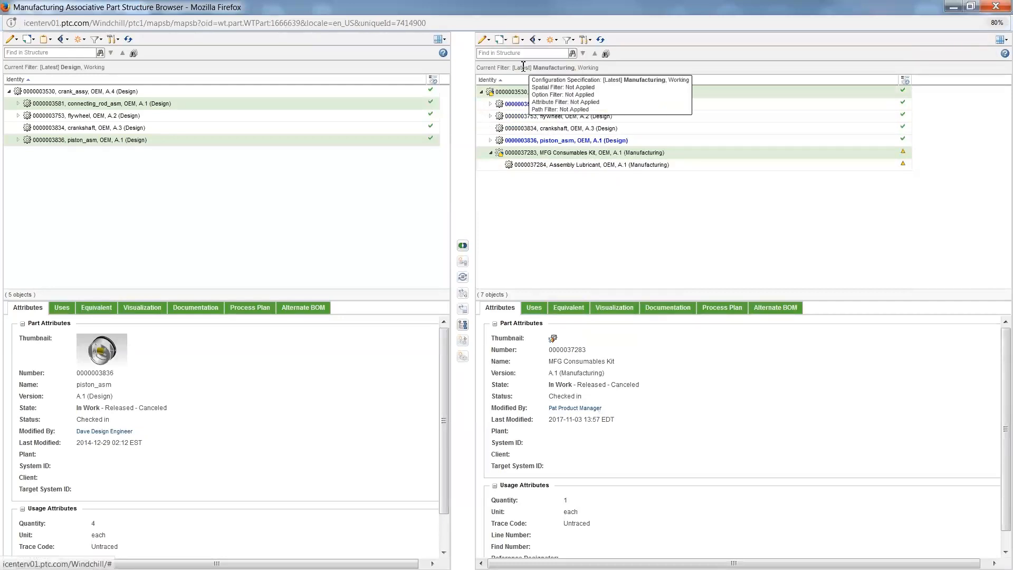
left_click(583, 382)
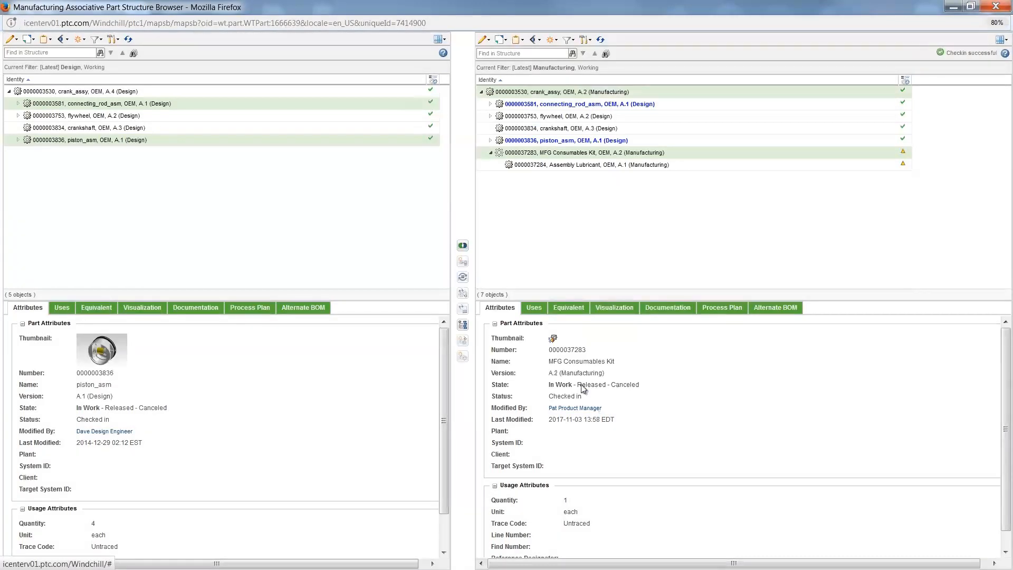
Step: Create a process plan for the manufacturing crank_assy named Crank Assembly Process Plan, with view Manufacturing and Occurrence Allocation From Any Level set to No
left_click(548, 94)
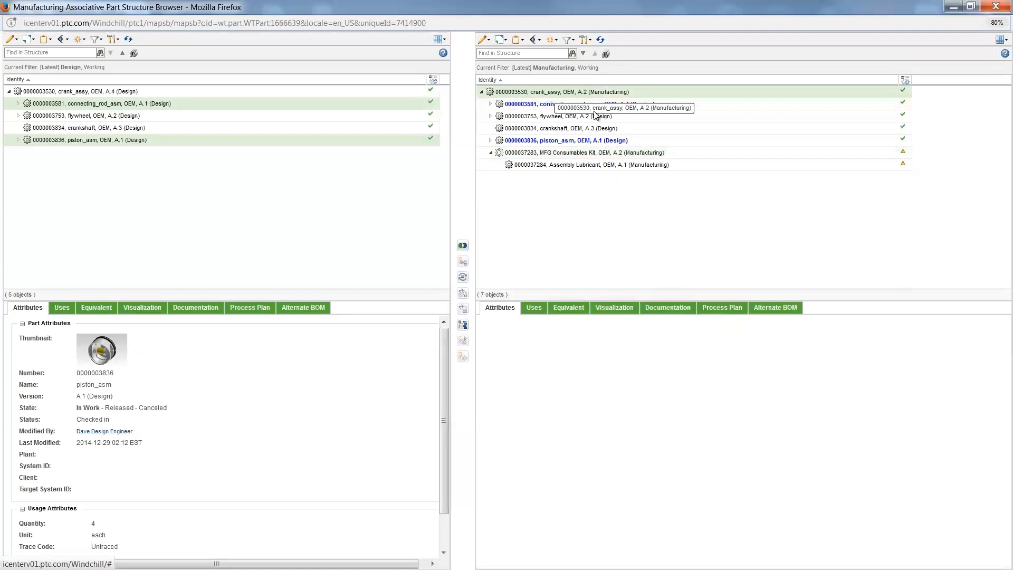
left_click(718, 310)
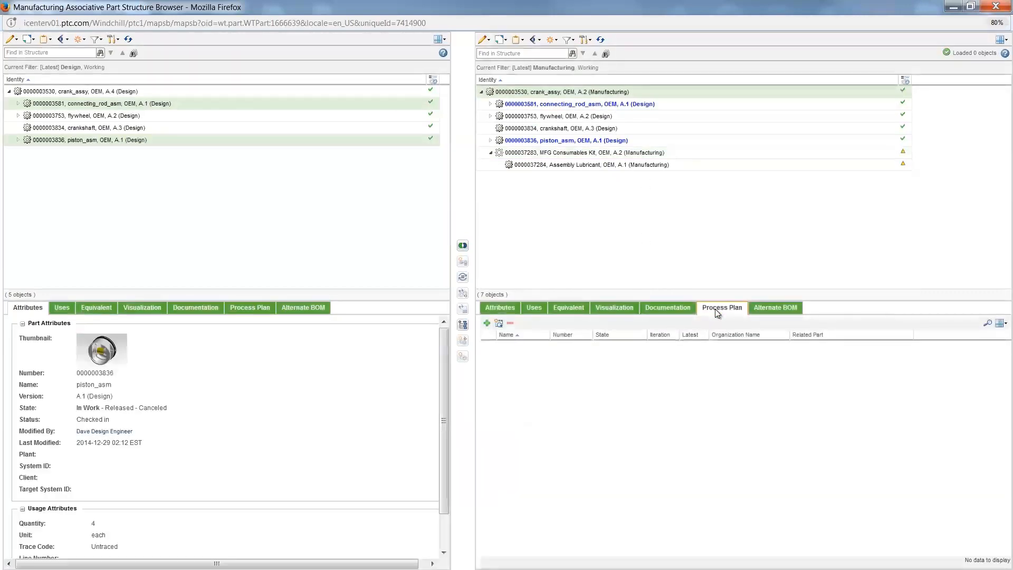
left_click(499, 324)
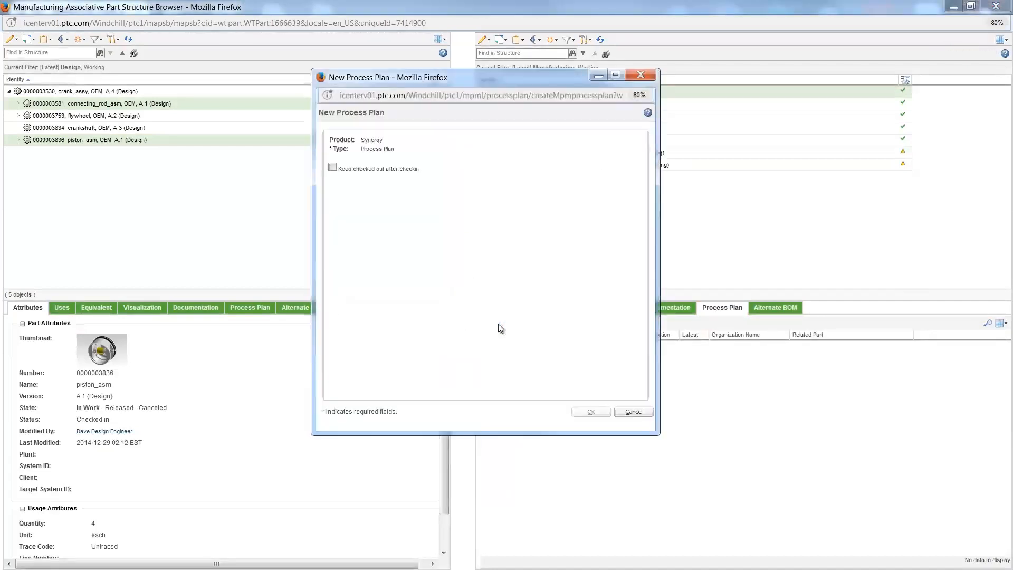
left_click(480, 203)
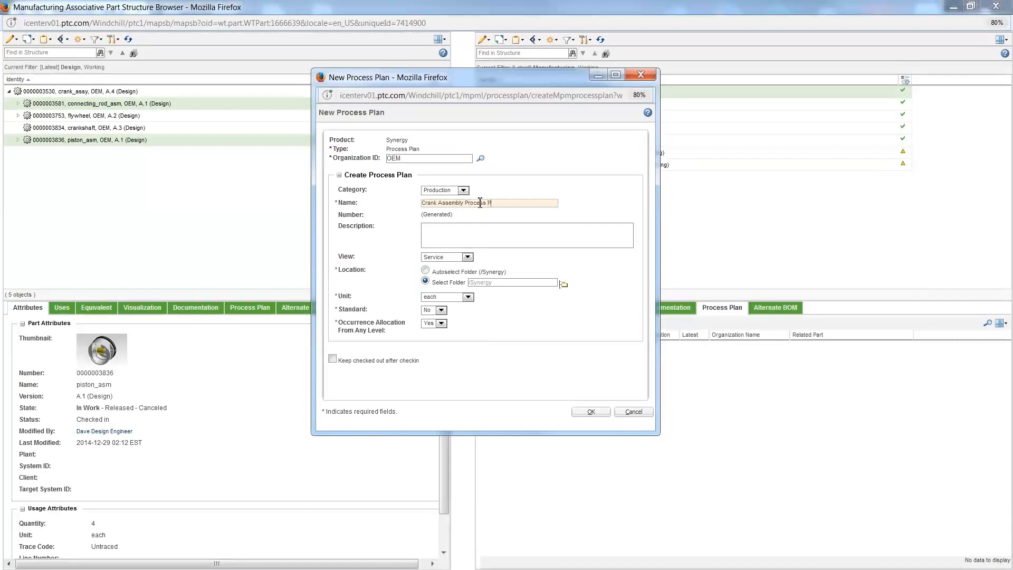
left_click(468, 257)
left_click(439, 272)
left_click(442, 324)
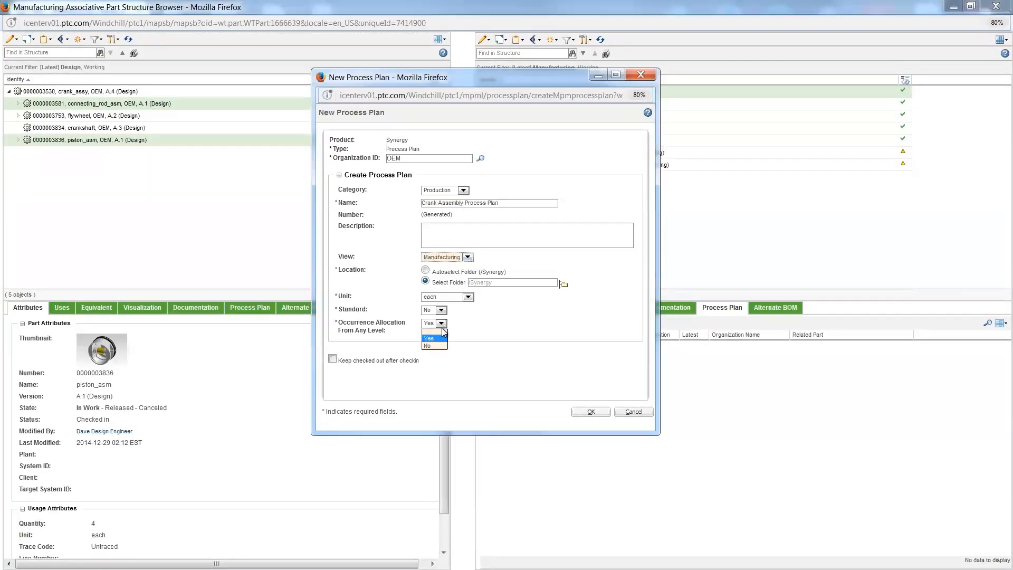
left_click(444, 343)
left_click(591, 413)
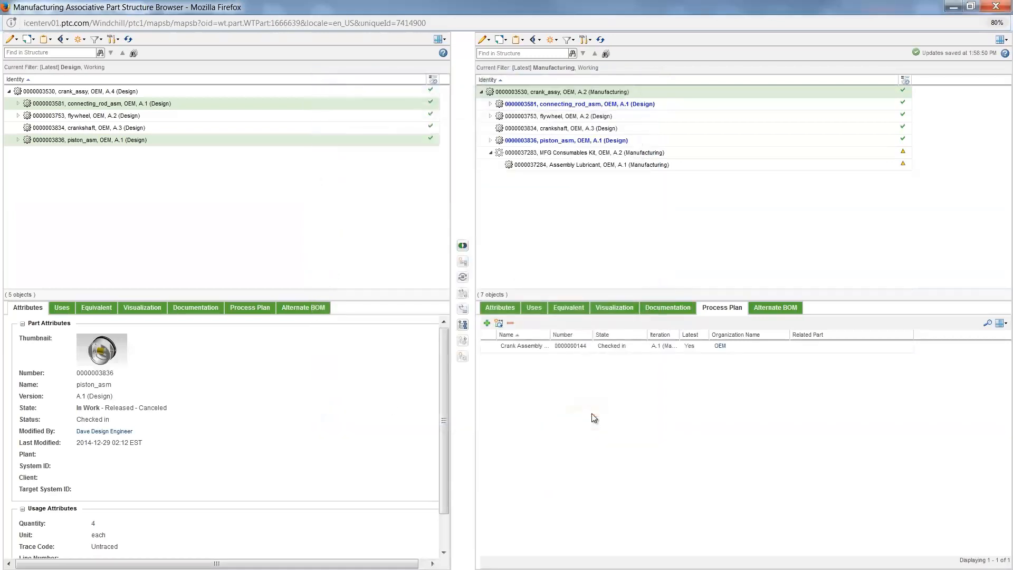
Step: Open the information page of Crank Assembly Process Plan and display its structure
right_click(524, 347)
left_click(553, 359)
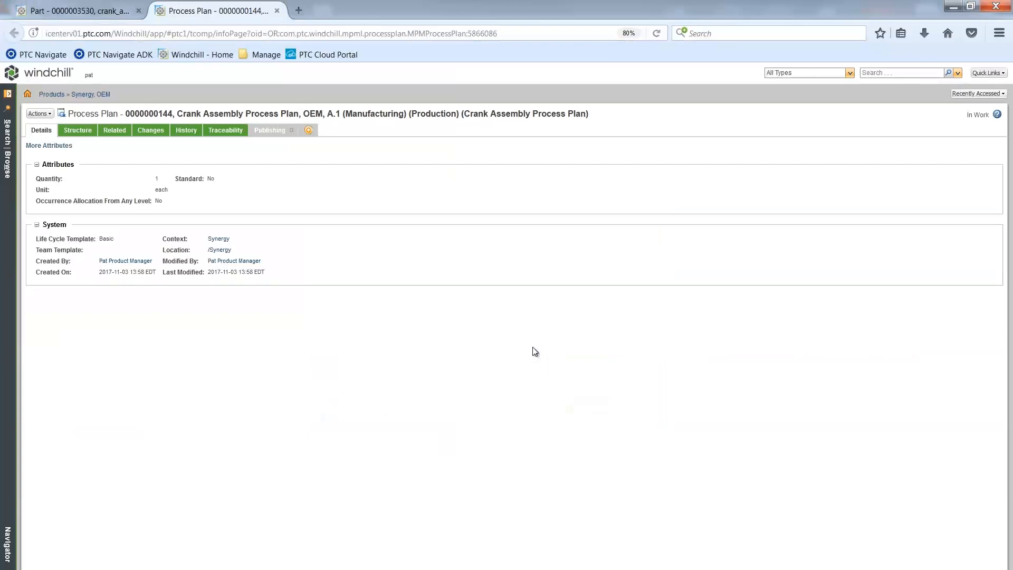
left_click(84, 131)
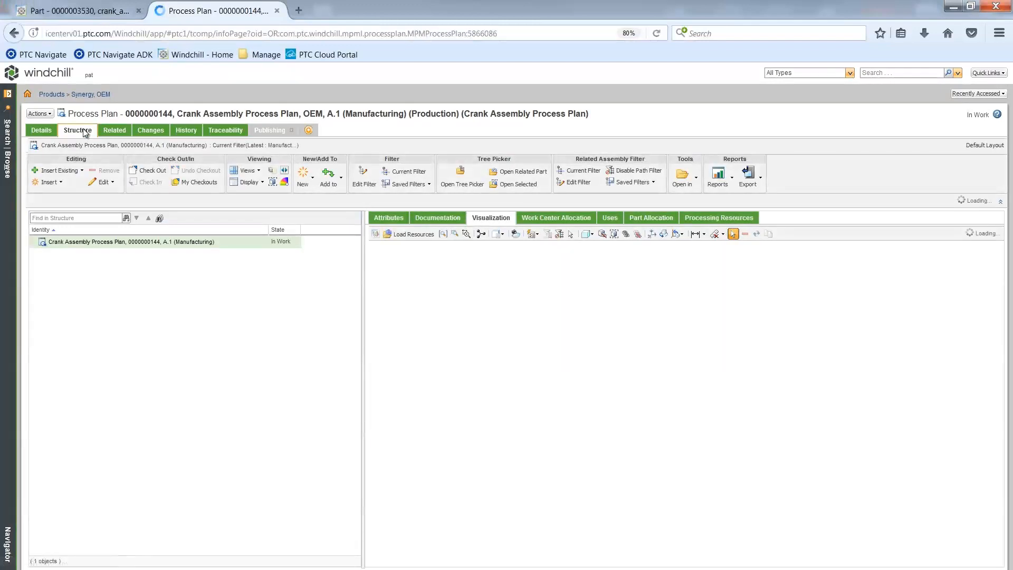
Step: Insert five operations under Crank Assembly Process Plan
right_click(99, 243)
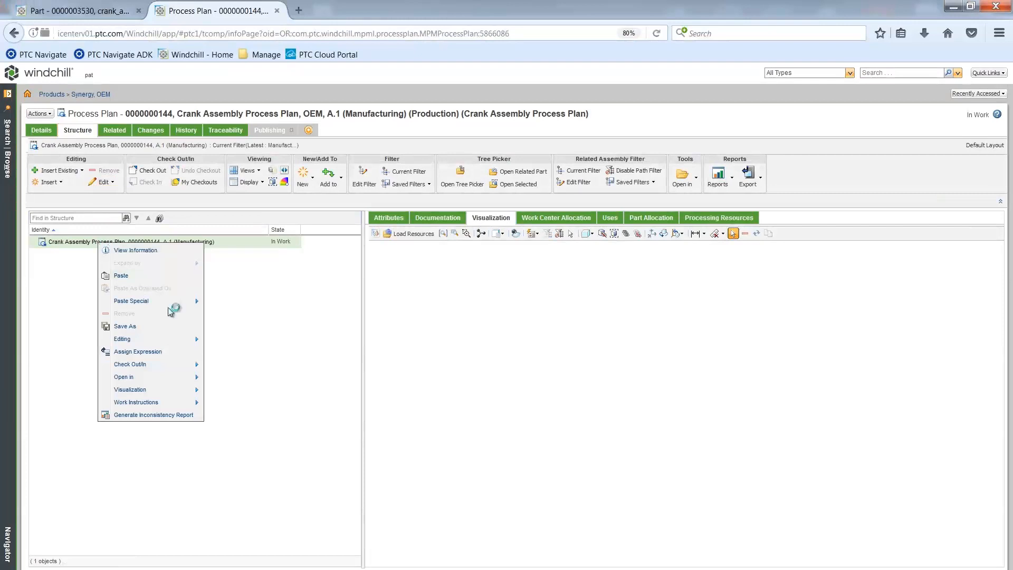
mouse_move(170, 339)
left_click(252, 343)
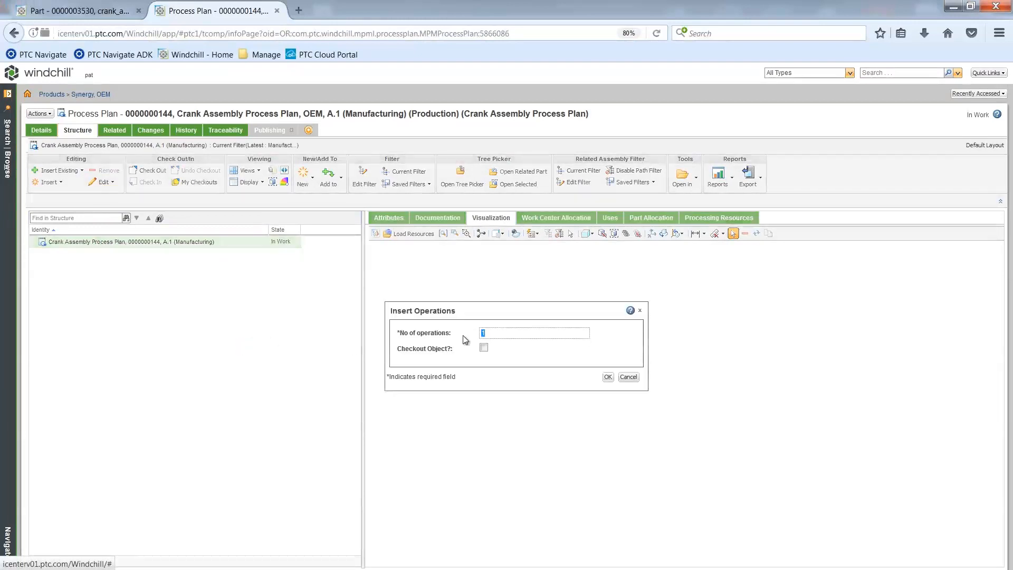
left_click(608, 376)
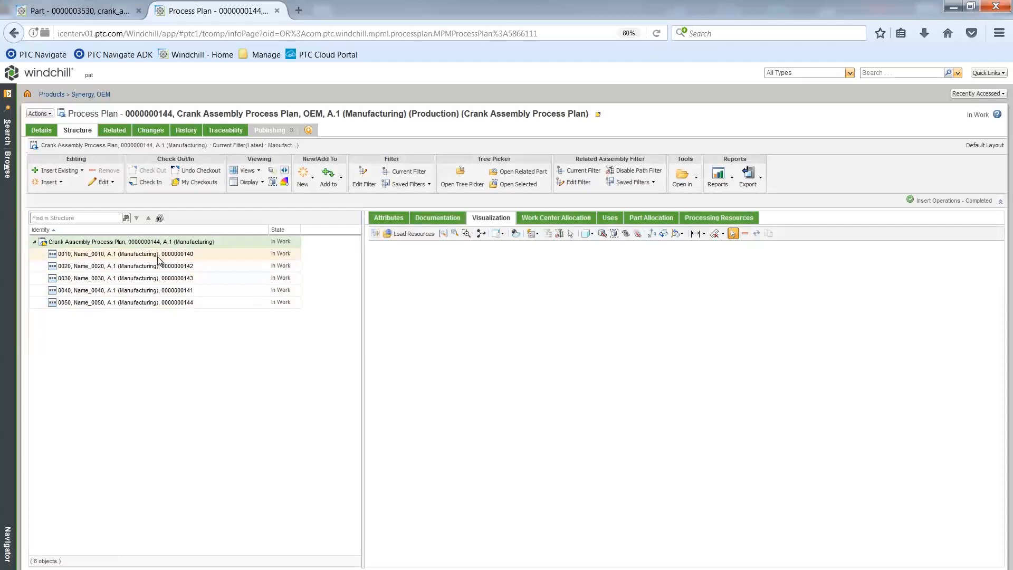
Step: Select all five operations for renaming and name 0010 Mount Crankshaft and 0020 Assemble Connecting Rod
left_click(158, 257)
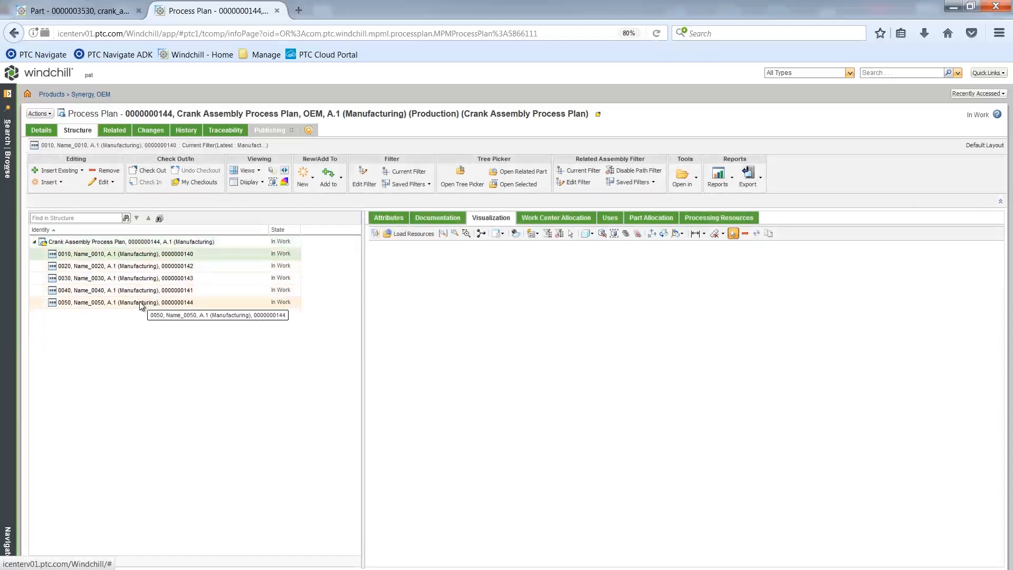
left_click(141, 305, "shift")
right_click(132, 280)
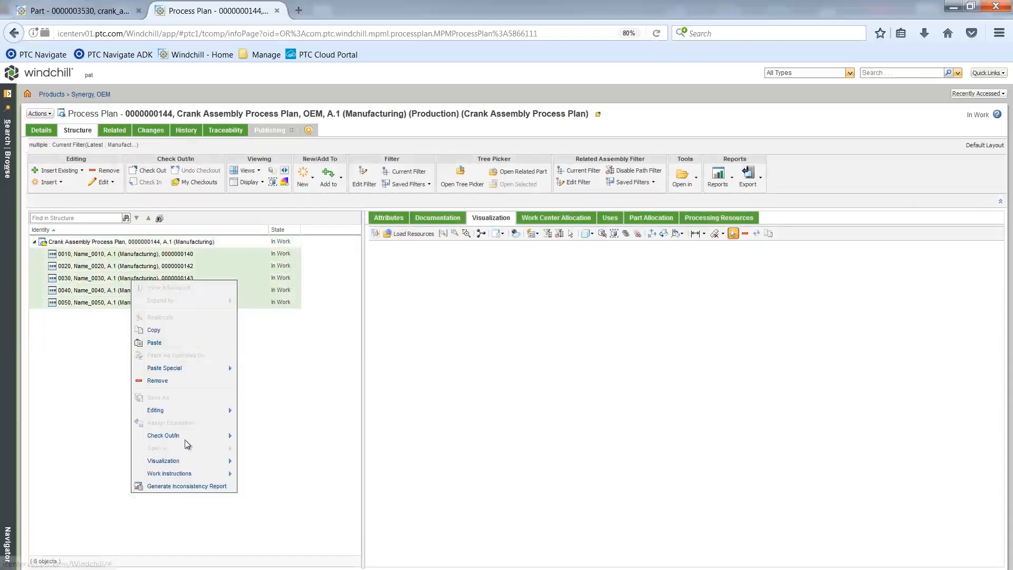
mouse_move(180, 409)
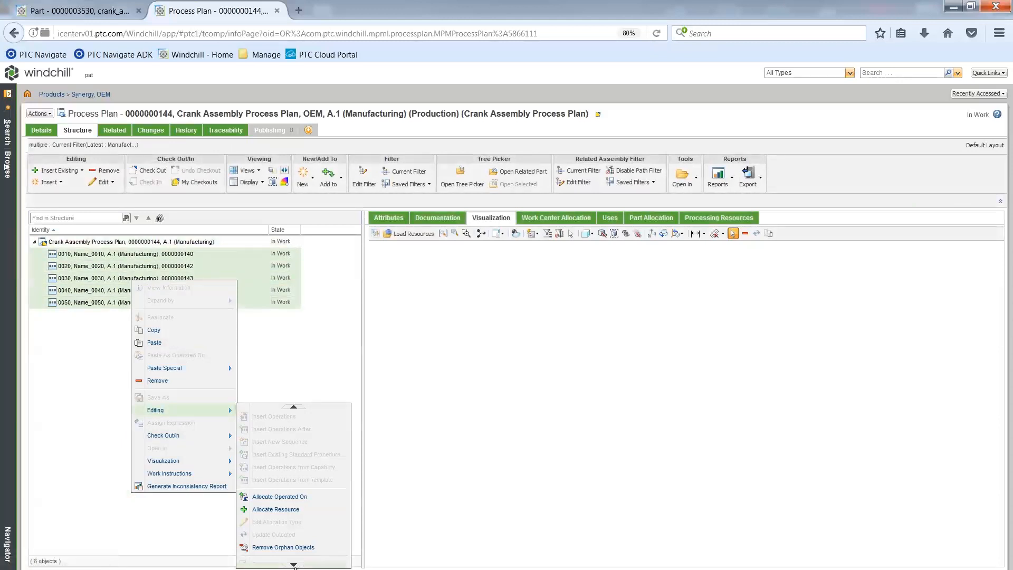
left_click(291, 553)
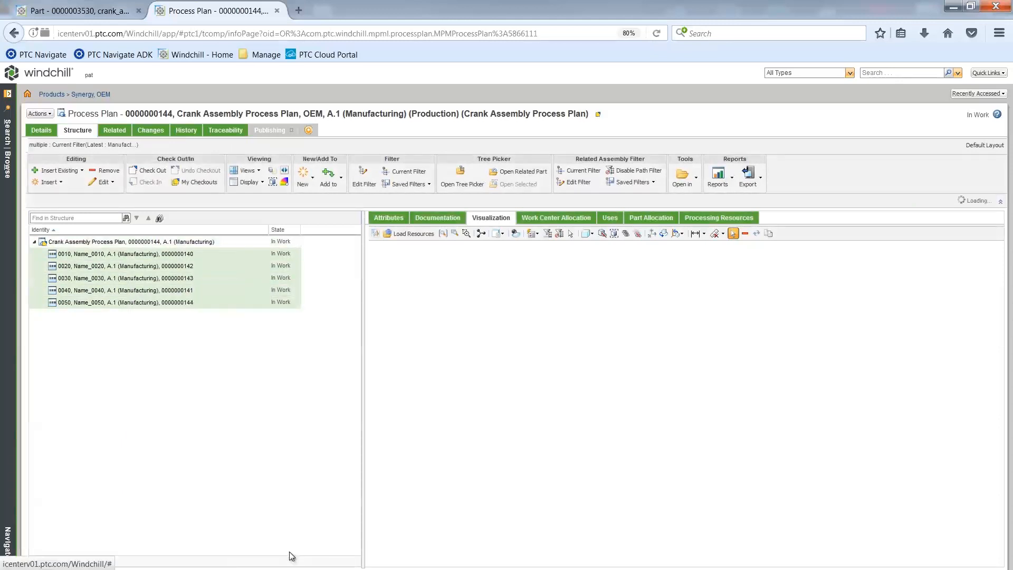
left_click_drag(518, 308, 450, 308)
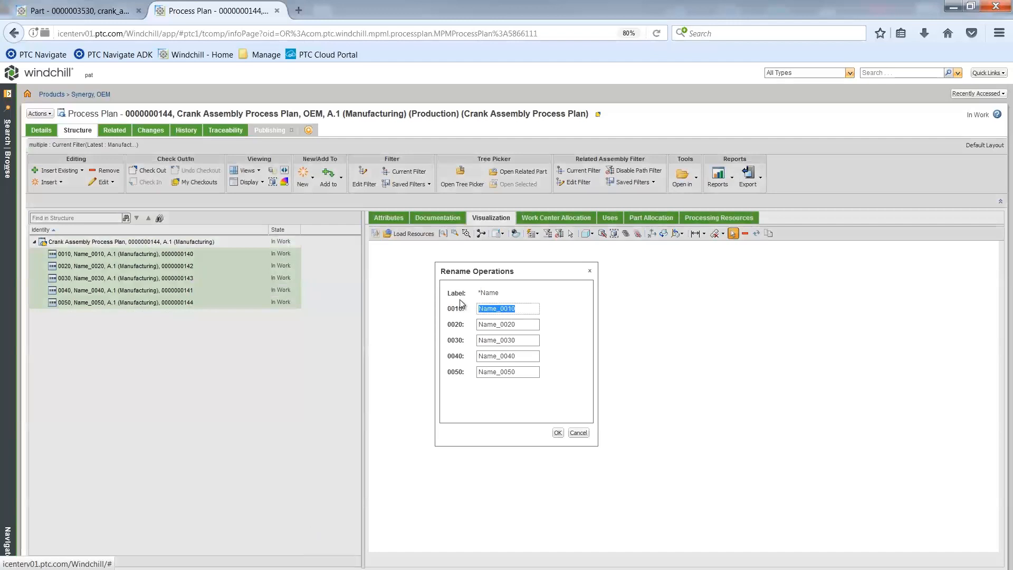
type("Mount Crankshaft")
key("Tab")
type("A")
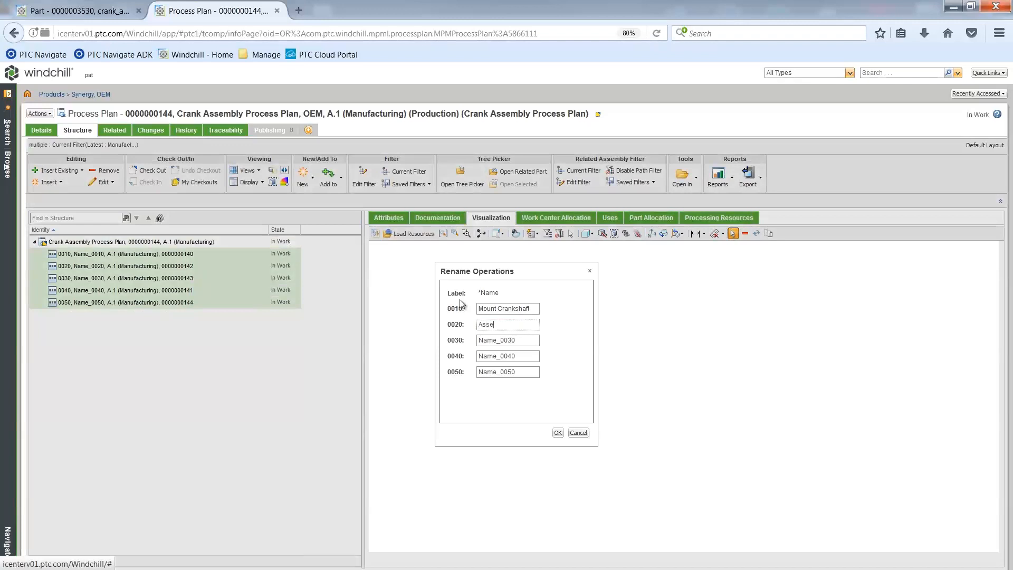
type("ssemble Connecting Rod")
key("Tab")
Step: Name operation 0030 Assemble Piston, 0040 Mount Flywheel and 0050 Inspect Crank Assembly, and apply the renaming
type("As")
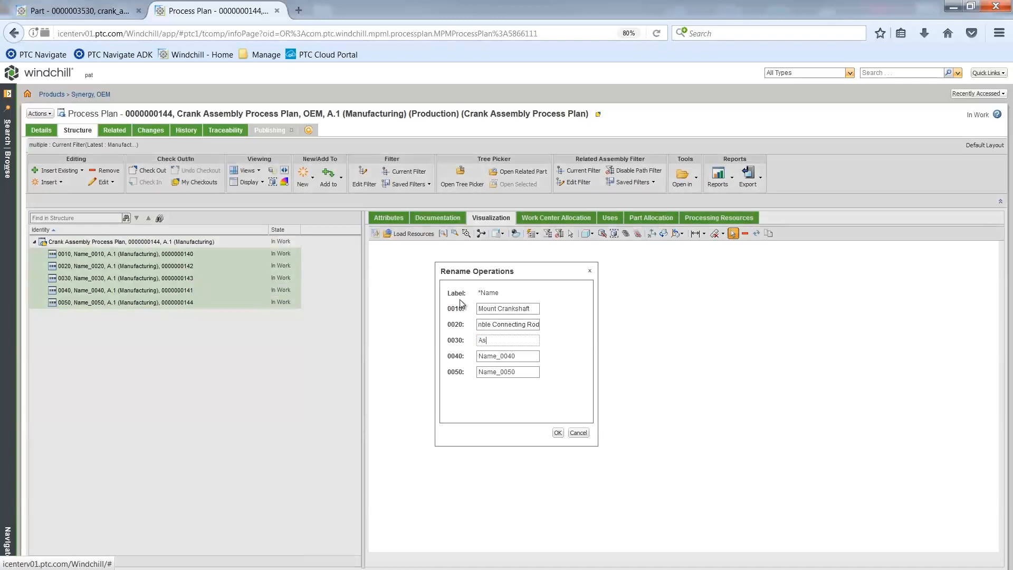
type("semble Piston")
key("Tab")
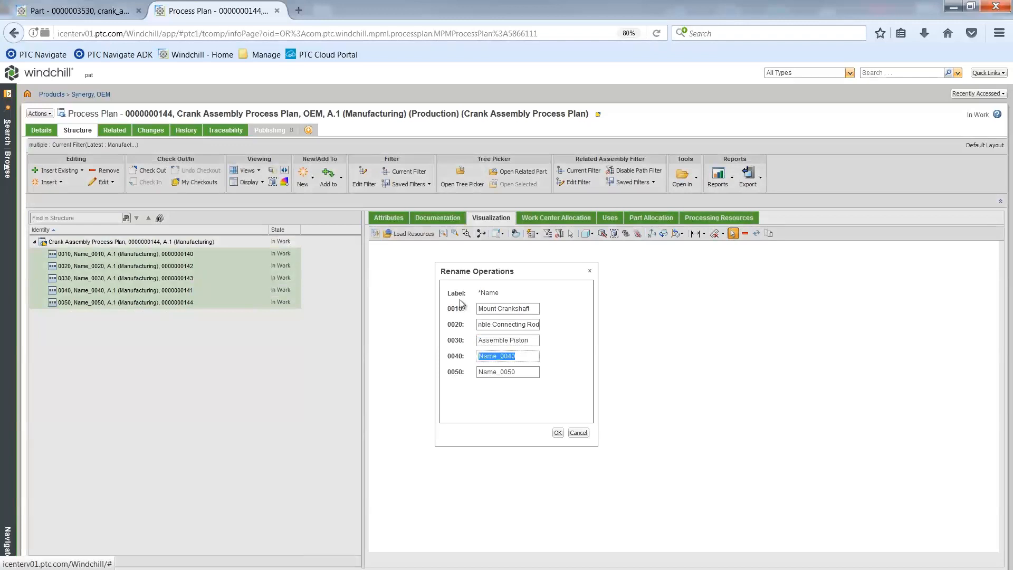
type("Mount Flywheel")
key("Tab")
type("I")
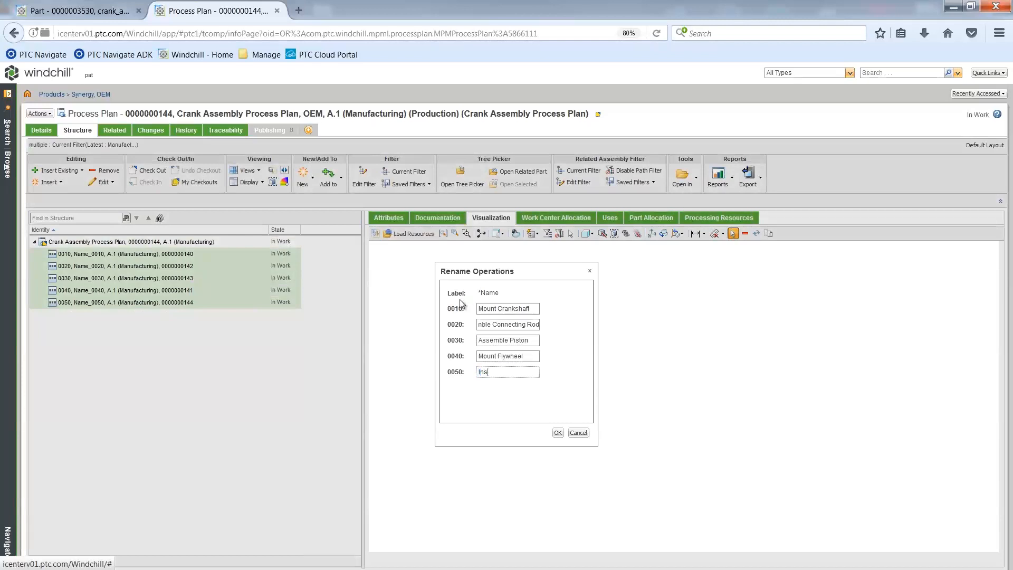
type("nspect Crank Assembly")
left_click(559, 432)
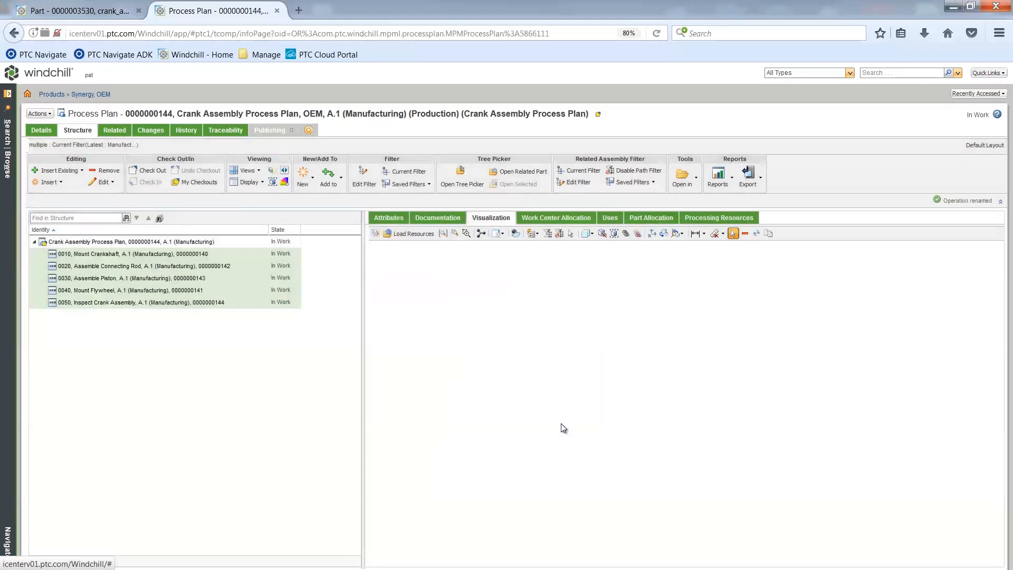
Step: Open the related crank_assy part structure and allocate connecting_rod_asm to operation 0020 and flywheel to operation 0040
left_click(525, 172)
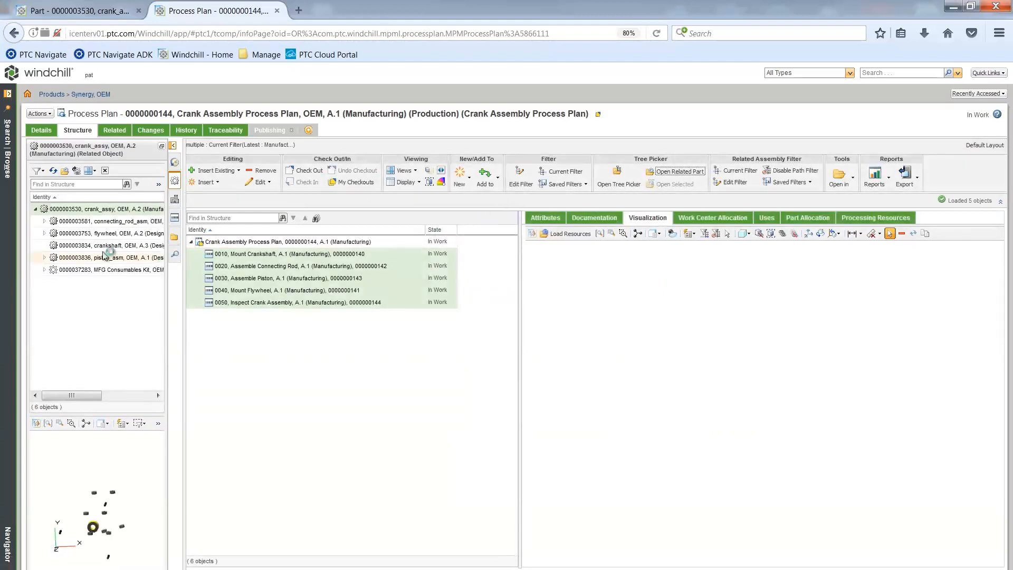
left_click_drag(91, 224, 275, 269)
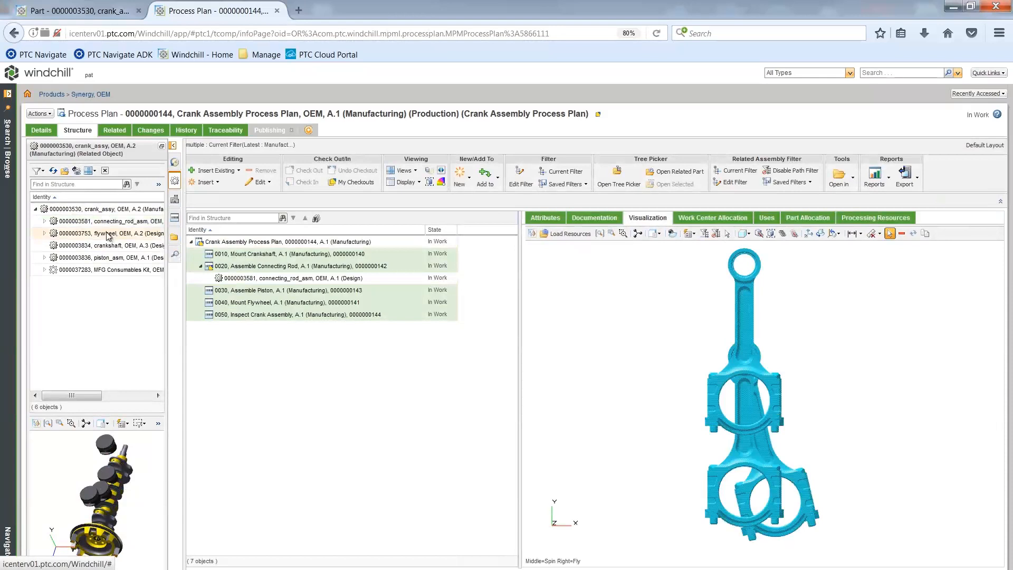
left_click_drag(108, 236, 255, 307)
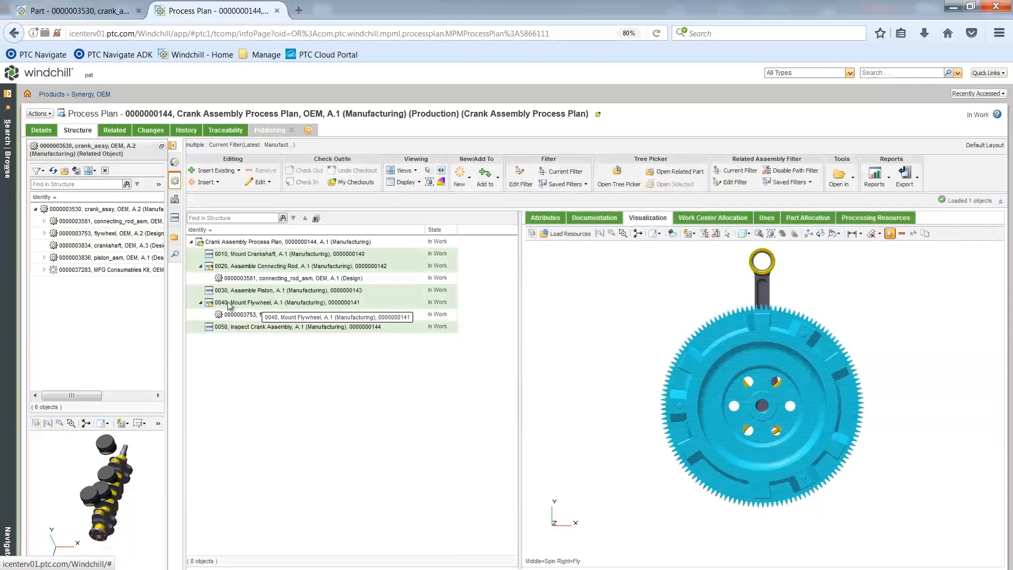
Step: Allocate crankshaft to operation 0010, piston_asm to operation 0030, and Assembly Lubricant from the MFG Consumables Kit to operation 0020
left_click_drag(109, 245, 245, 255)
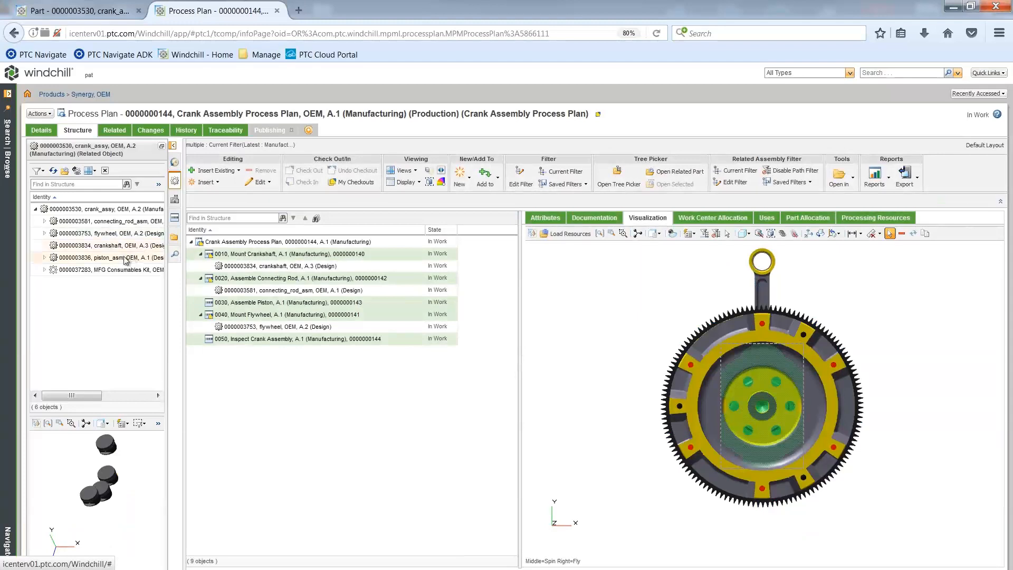
left_click_drag(120, 261, 253, 306)
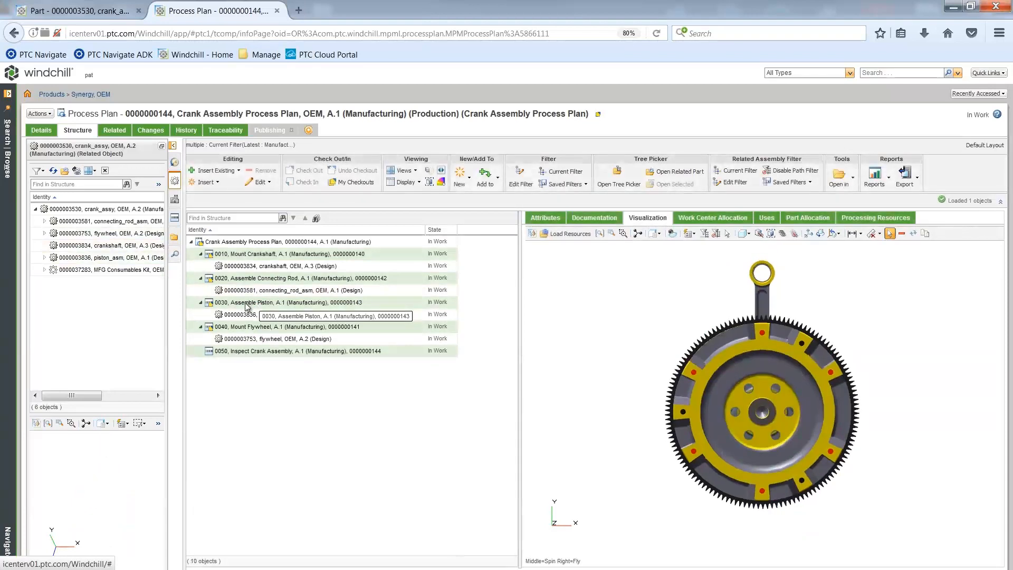
left_click(45, 270)
left_click_drag(89, 283, 255, 280)
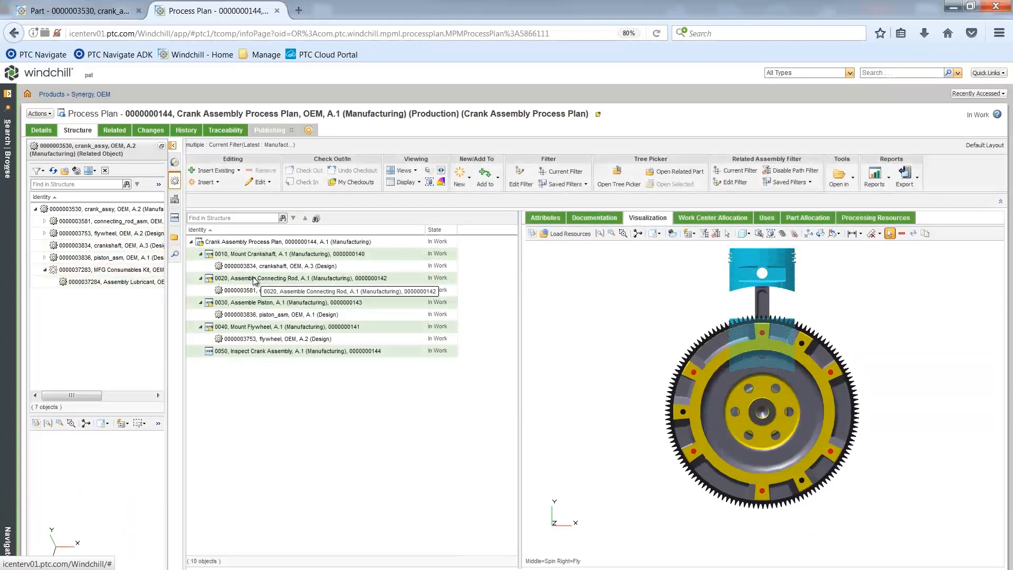
Step: Search for resources named plant and load the Plant 1 structure for allocation
left_click(174, 256)
left_click(129, 203)
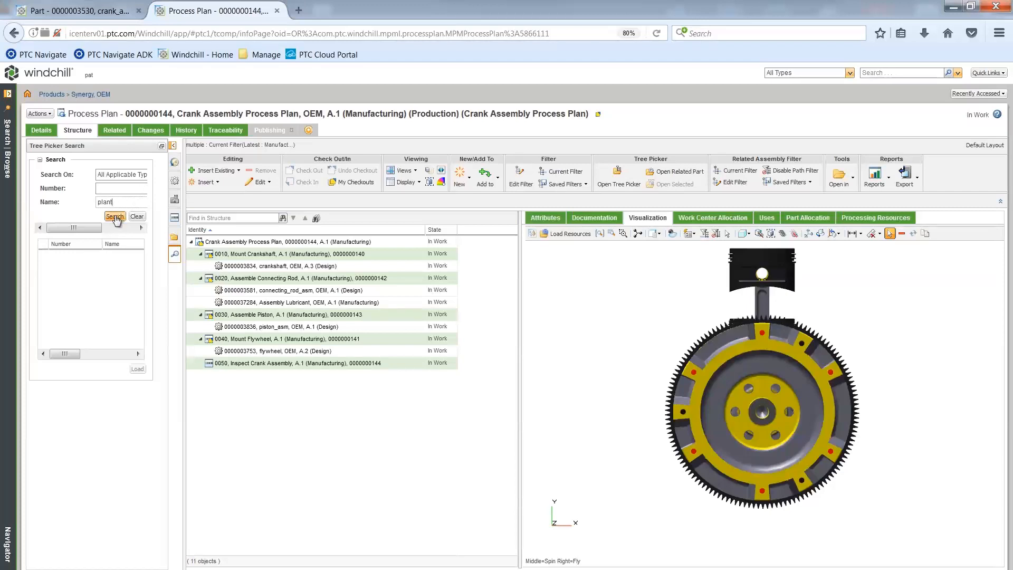
left_click(115, 217)
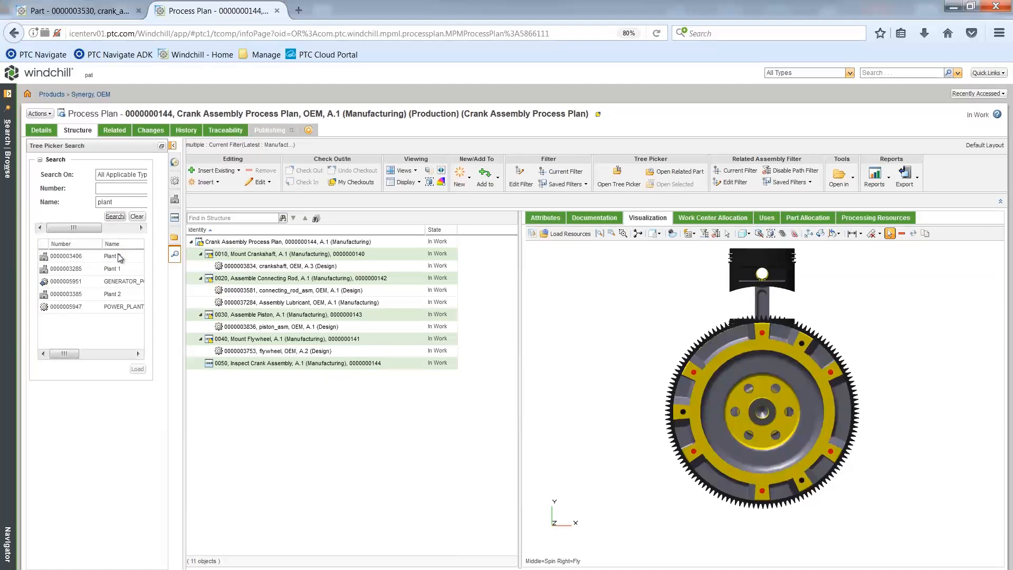
left_click(110, 269)
left_click(137, 368)
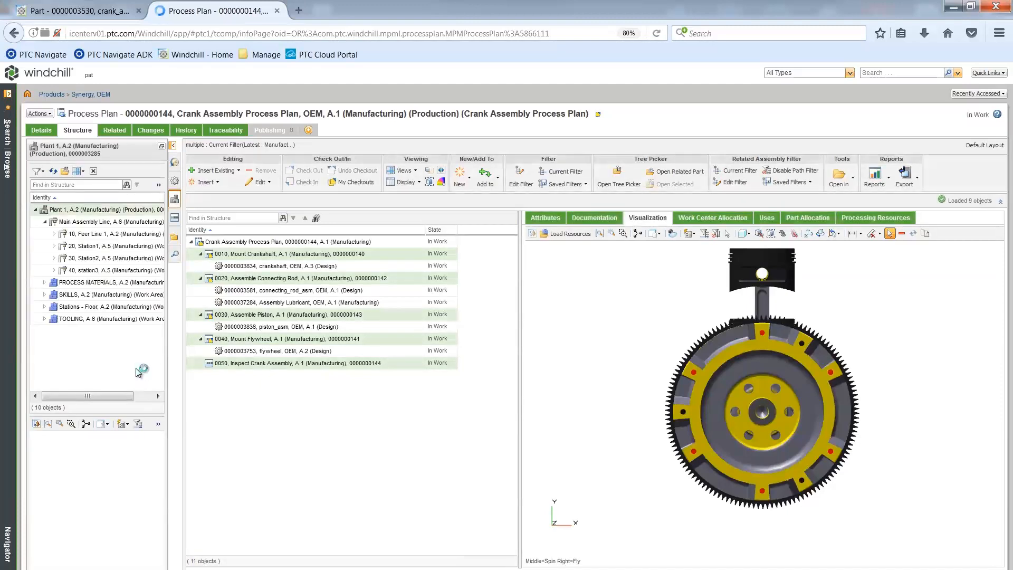
Step: Allocate Assembly WorkCenter 1 from Station1 to operations 0010 through 0040, and Inspection WorkCenter from station3 to operation 0050
left_click(55, 246)
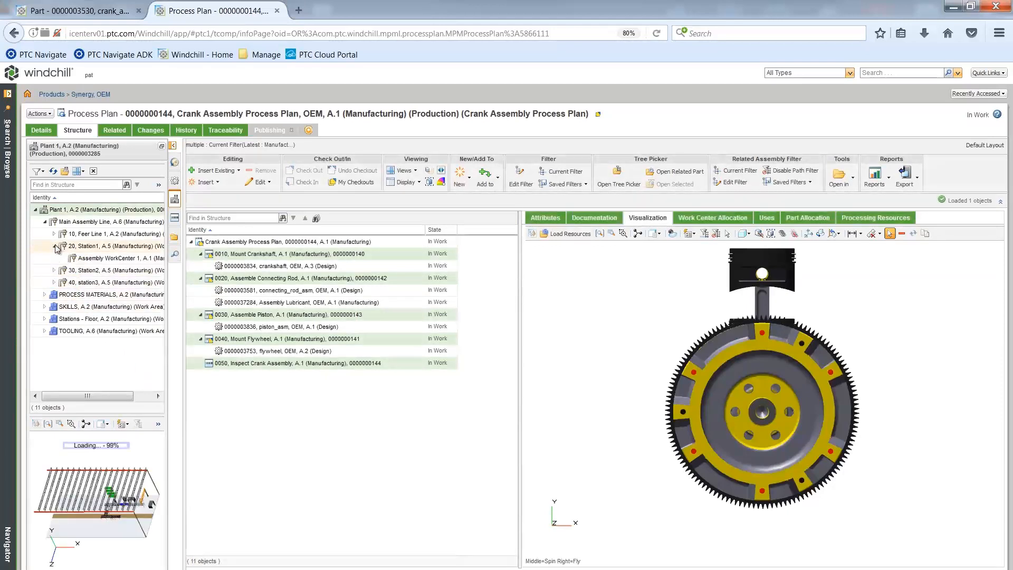
left_click_drag(114, 257, 247, 257)
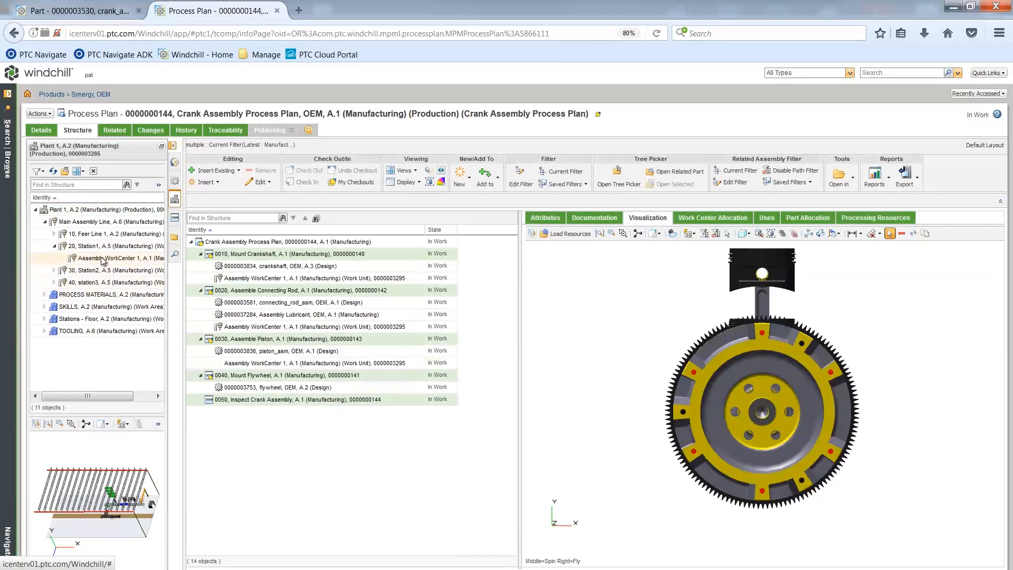
left_click(53, 282)
left_click_drag(87, 295, 264, 416)
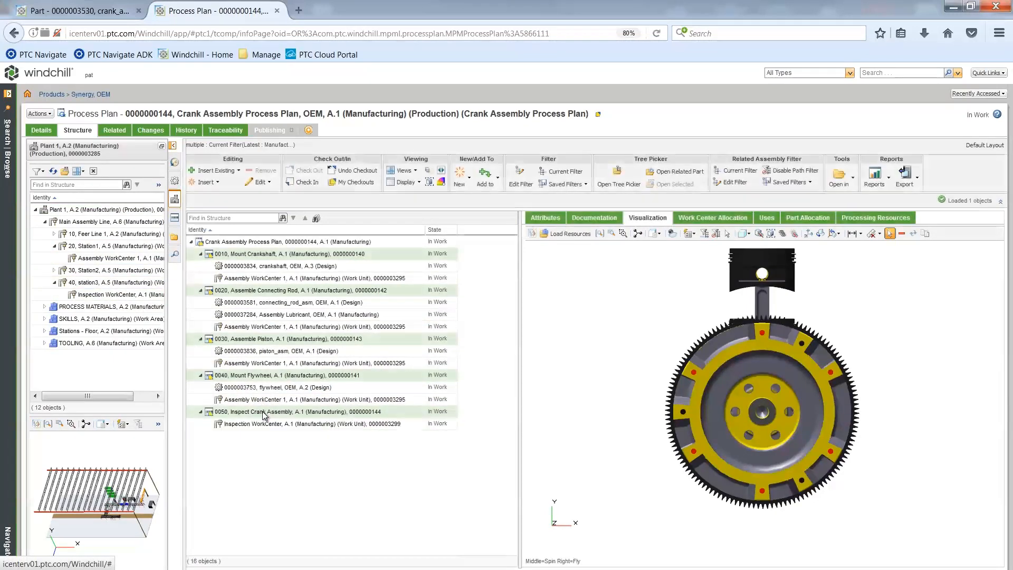
Step: Allocate the Assembler skill from the plant's SKILLS area to operations 0010 through 0040, and the Inspector skill to operation 0050
left_click(45, 221)
left_click(44, 246)
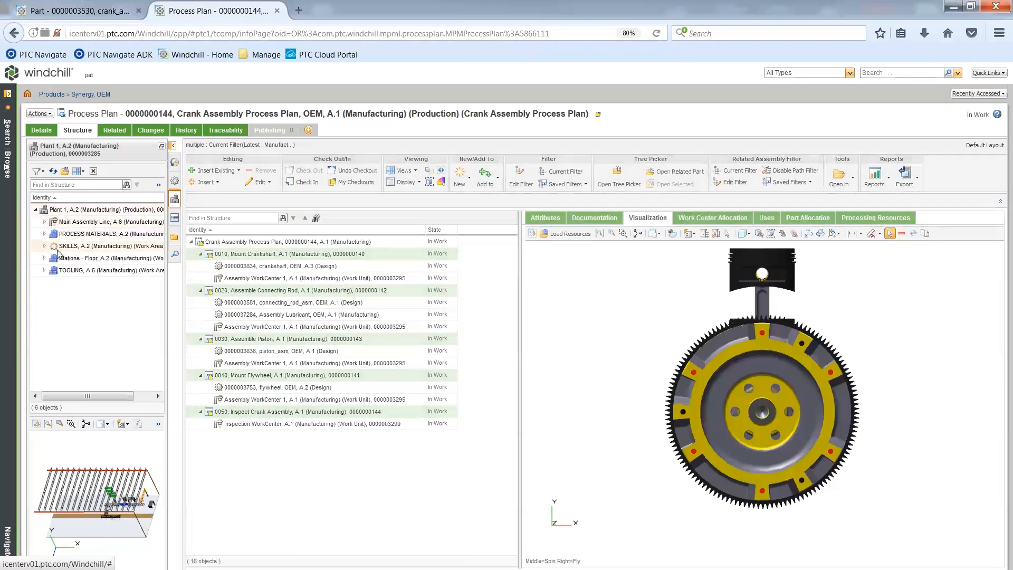
left_click_drag(96, 261, 239, 256)
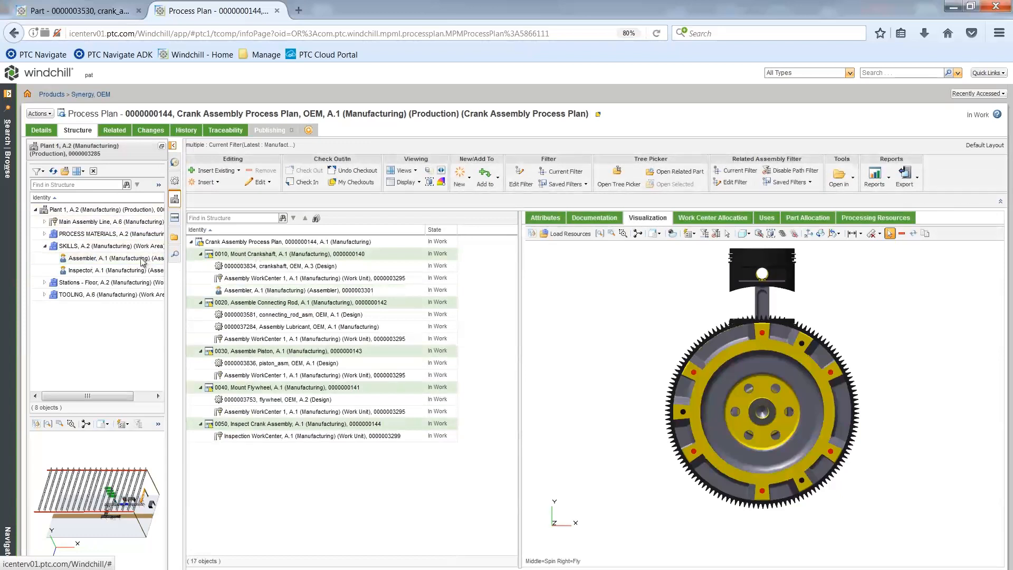
left_click_drag(108, 269, 245, 304)
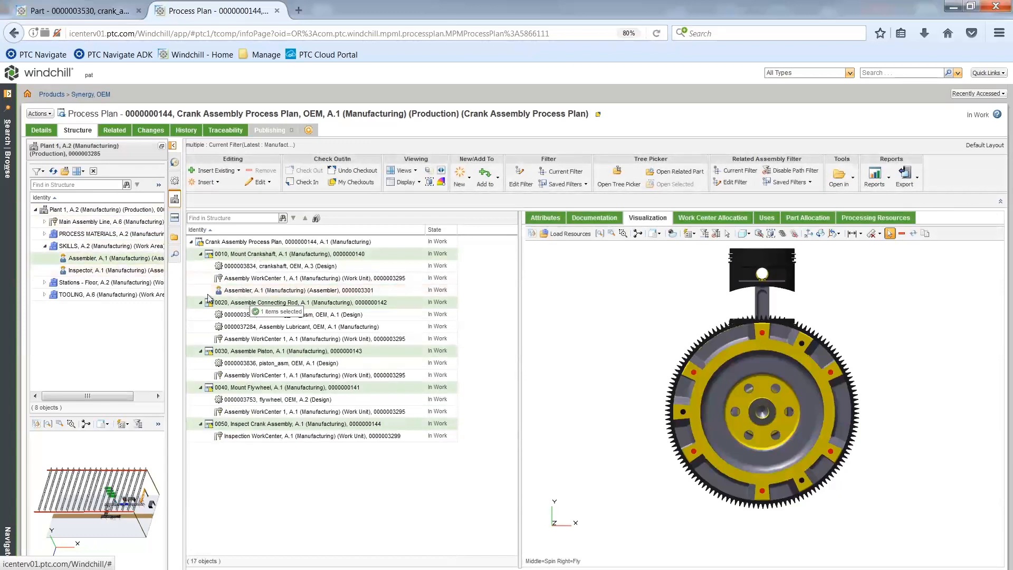
left_click_drag(97, 262, 244, 362)
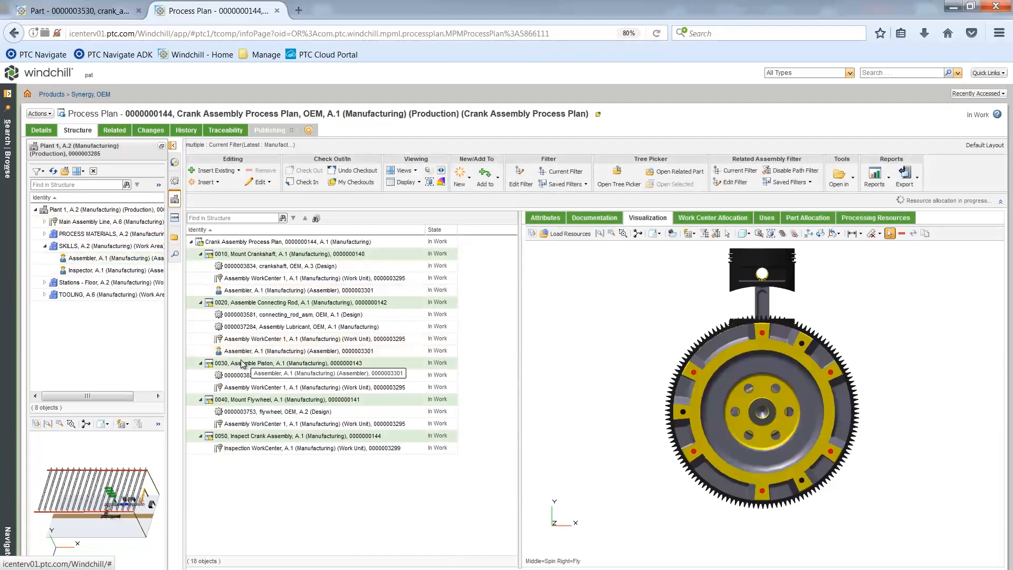
left_click_drag(85, 261, 245, 413)
left_click_drag(243, 411, 243, 412)
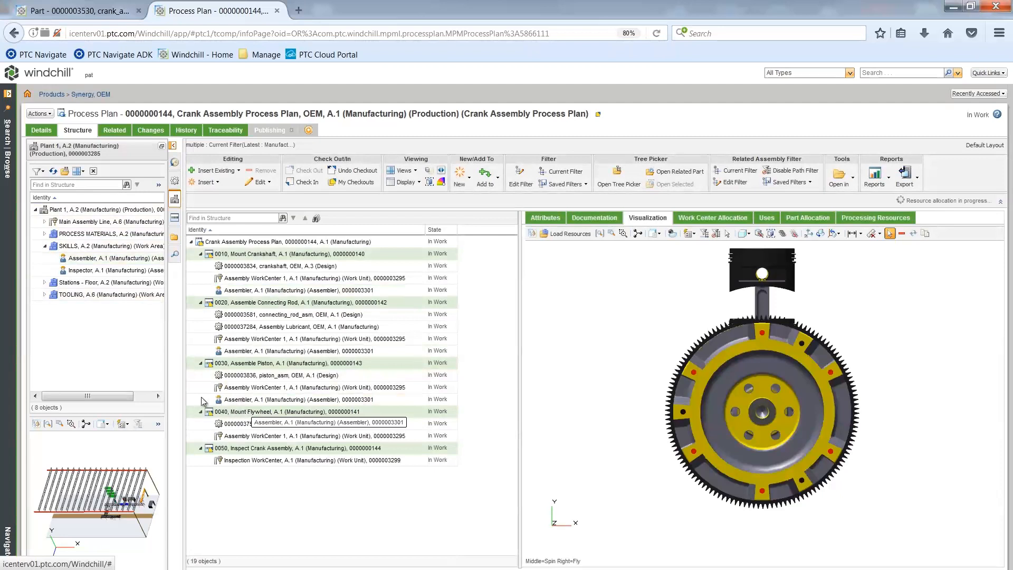
left_click_drag(147, 314, 256, 460)
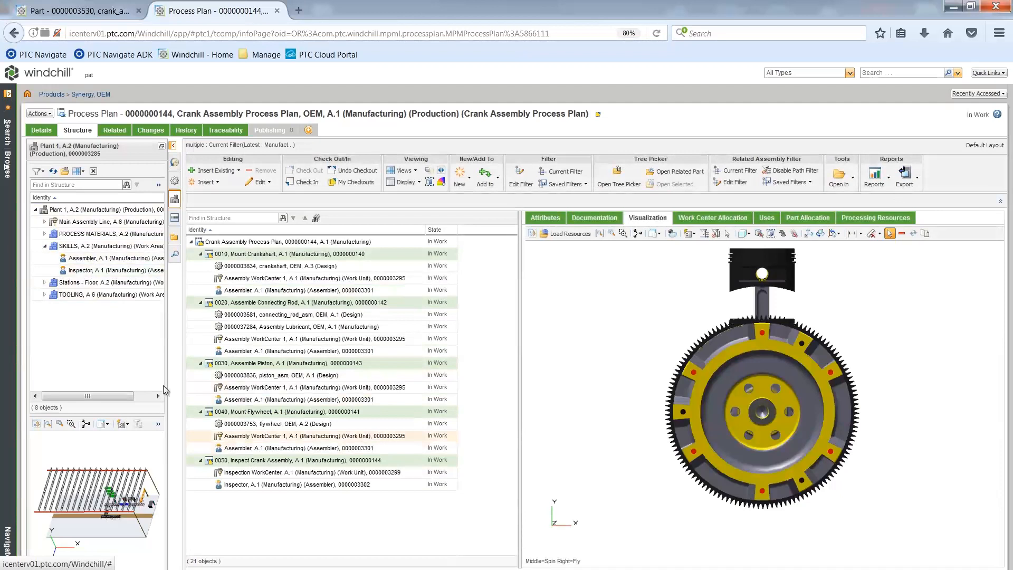
Step: Expand the plant's TOOLING area and allocate a tool from it to operation 0020
left_click(45, 246)
left_click(45, 270)
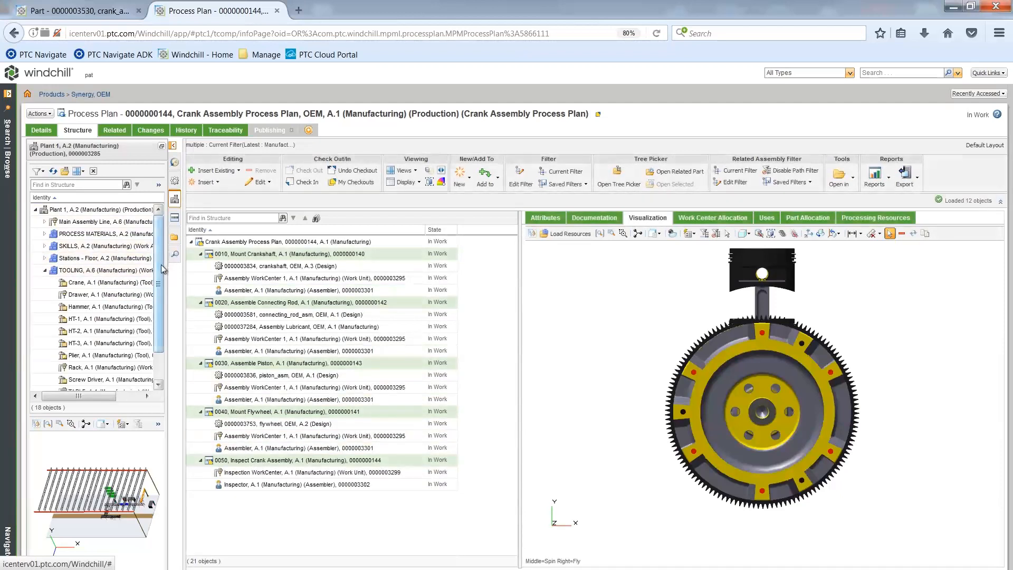
scroll(161, 264, "down", 1)
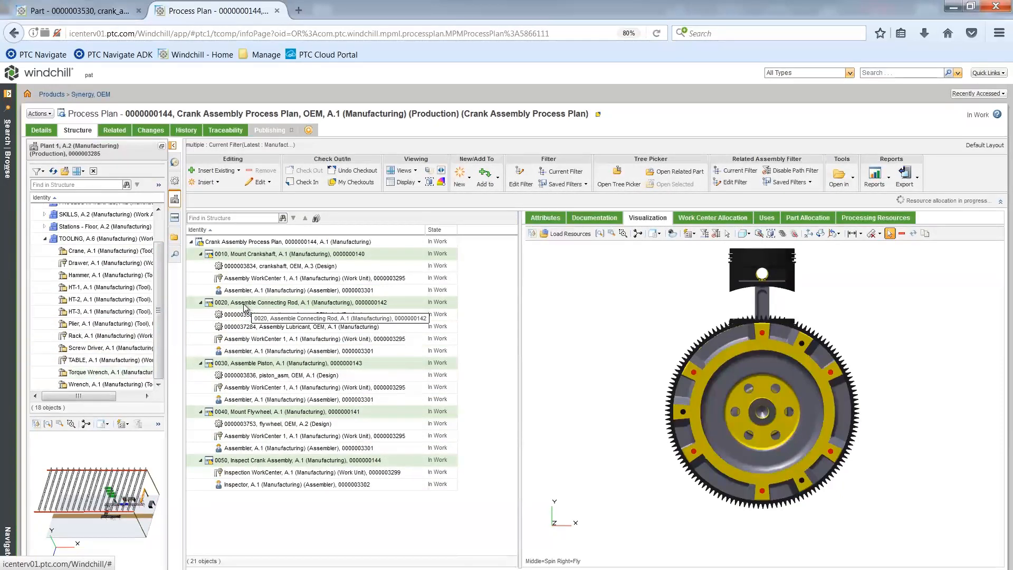
Step: Collapse all five operations in the process plan structure
left_click(201, 304)
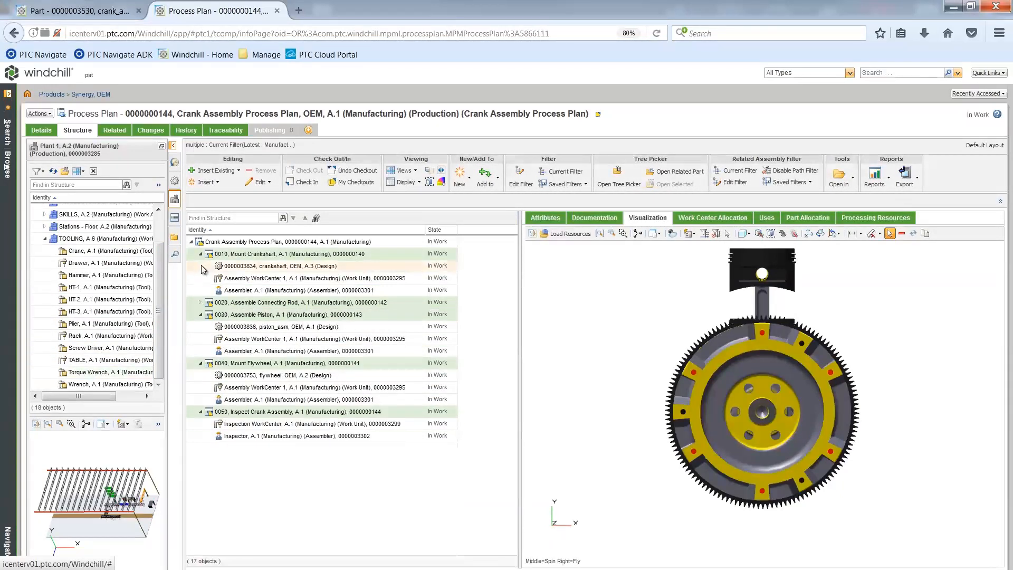
left_click(201, 255)
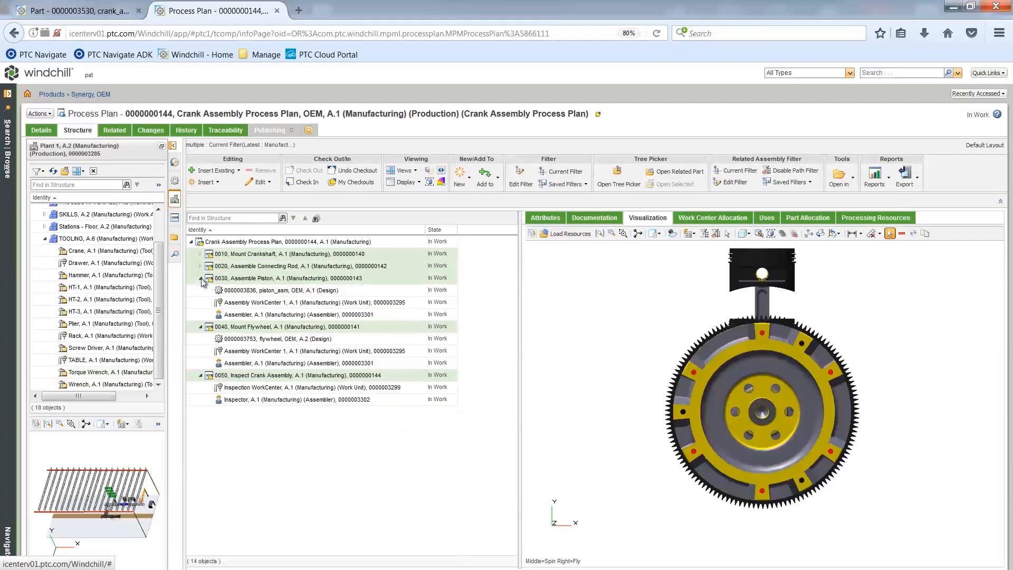
left_click(201, 278)
left_click(201, 290)
left_click(201, 302)
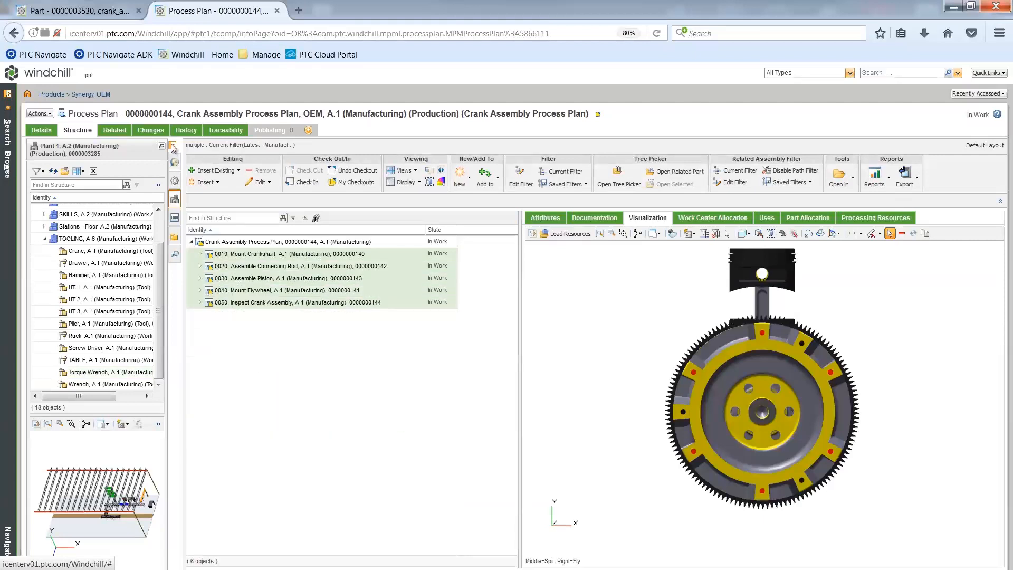
Step: Hide the plant structure, display the operations used by Crank Assembly Process Plan, and widen their table
left_click(172, 146)
left_click(169, 242)
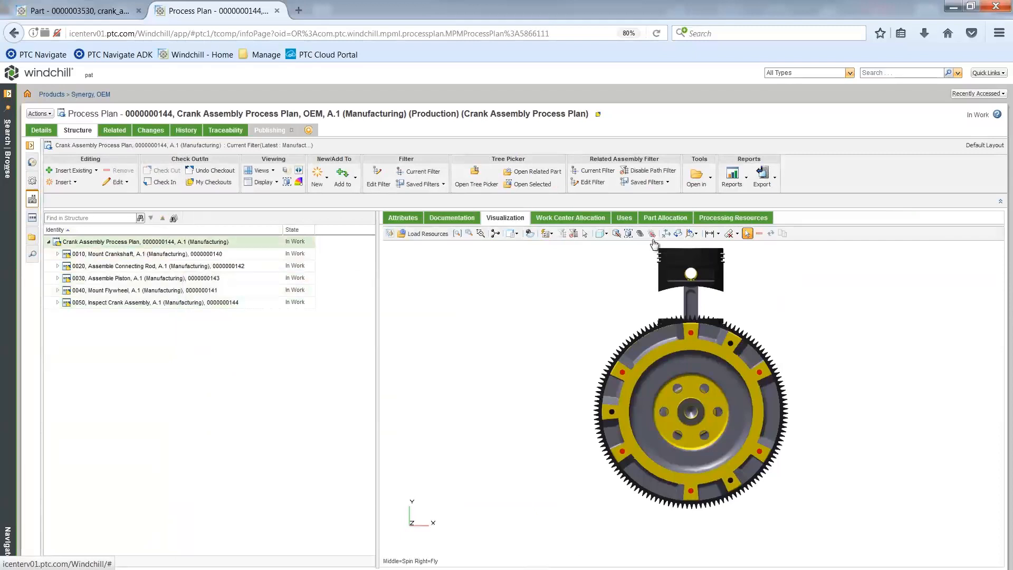
left_click(623, 218)
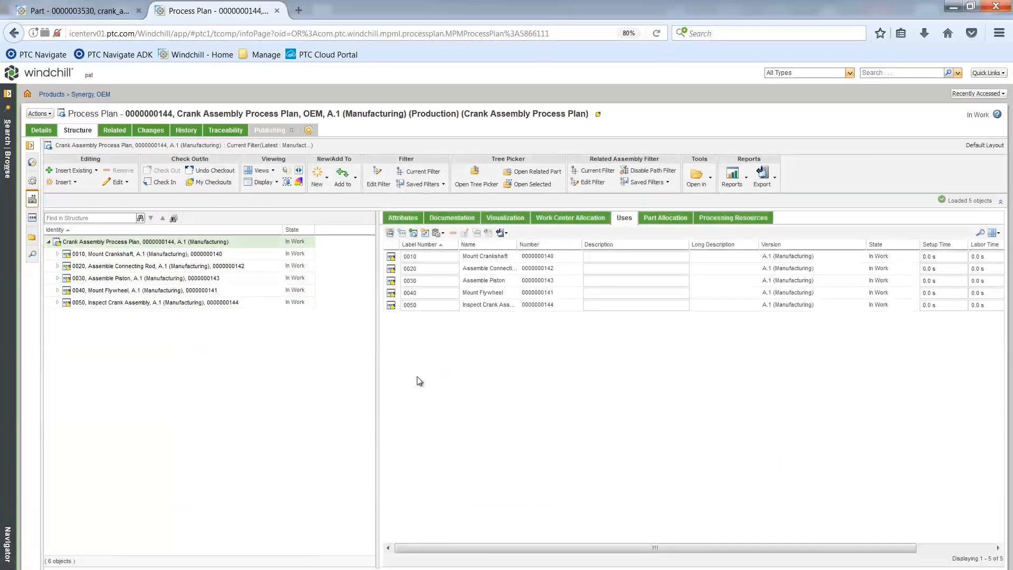
left_click_drag(380, 385, 342, 387)
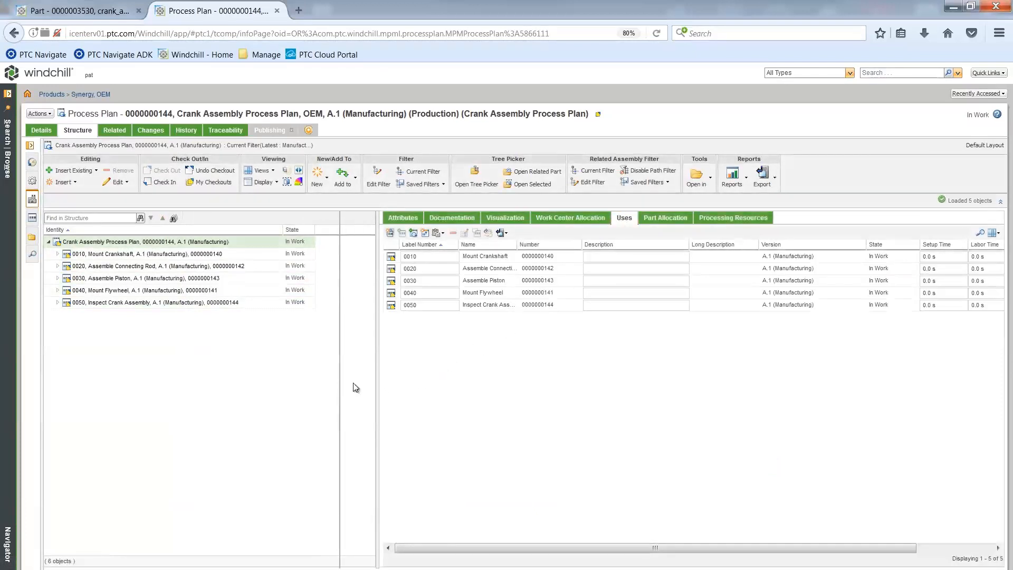
Step: Give operation 0010 the description Mount Crankshaft, with setup time 60 s, labor time 60 s and processing time 5 s
left_click(565, 256)
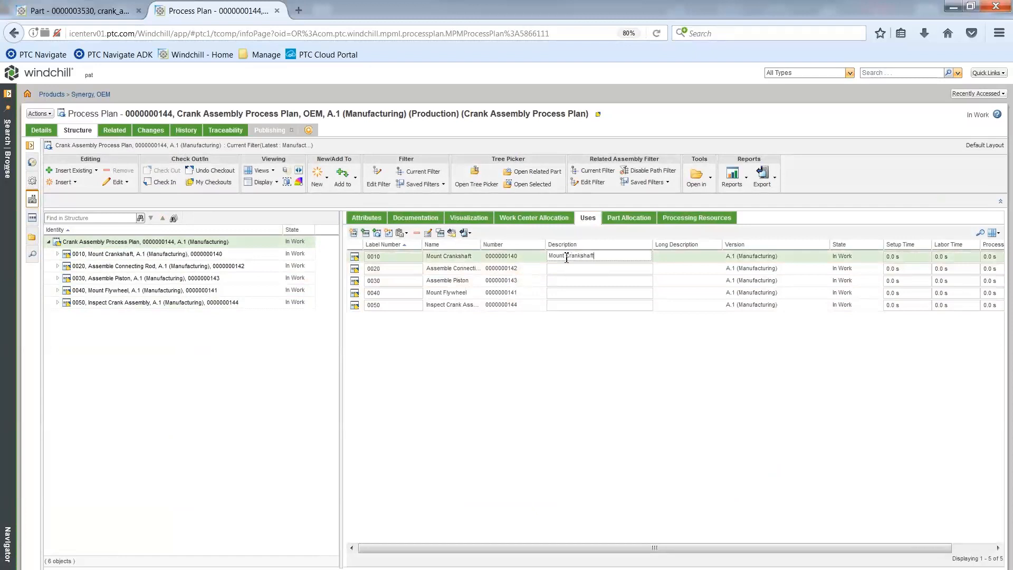
key("Tab")
type("60")
key("Tab")
type("60")
key("Tab")
type("5")
key("Tab")
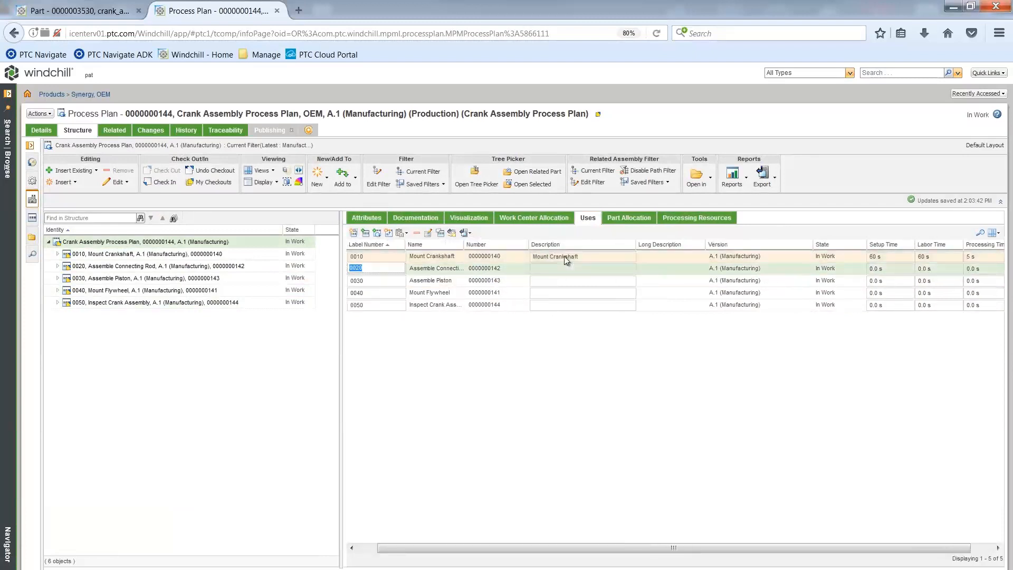
Step: Give operation 0020 the description Assemble Connecting Rod
key("Tab")
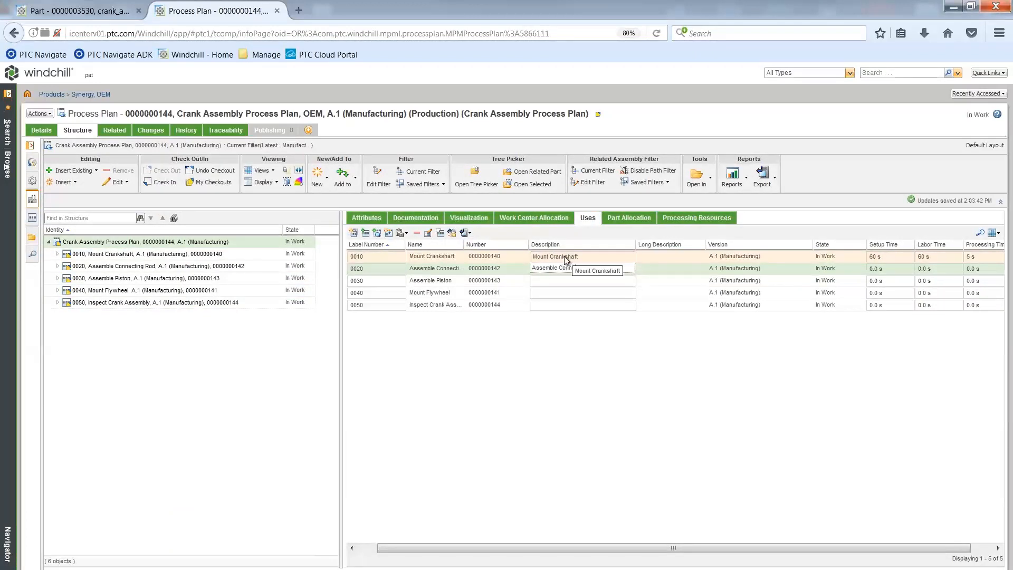
key("BackSpace")
key("BackSpace")
type("Rod")
key("Tab")
key("Tab")
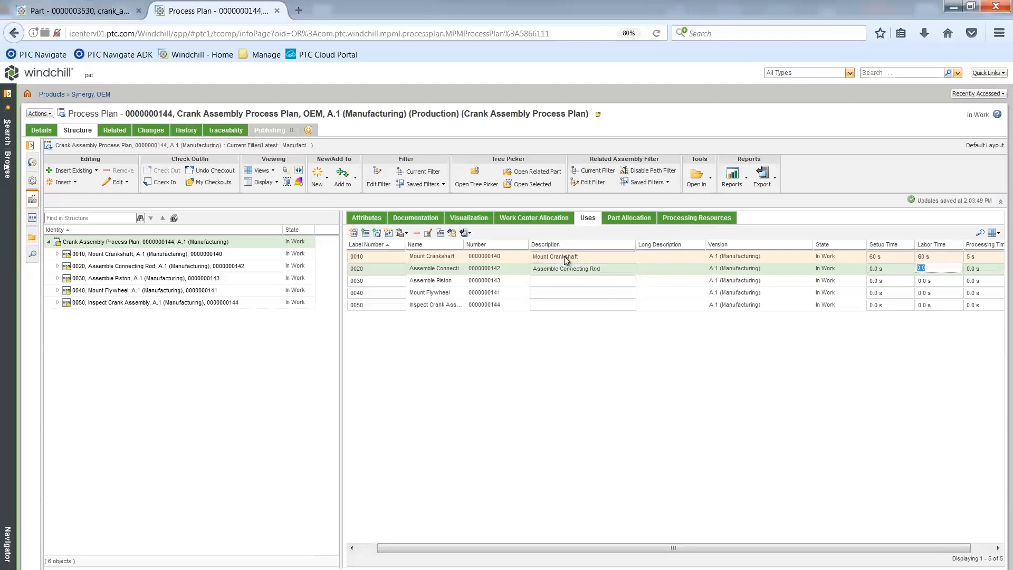
Step: Set operation 0020's setup time to 120 s, labor time to 300 s and processing time to 120 s
left_click(878, 269)
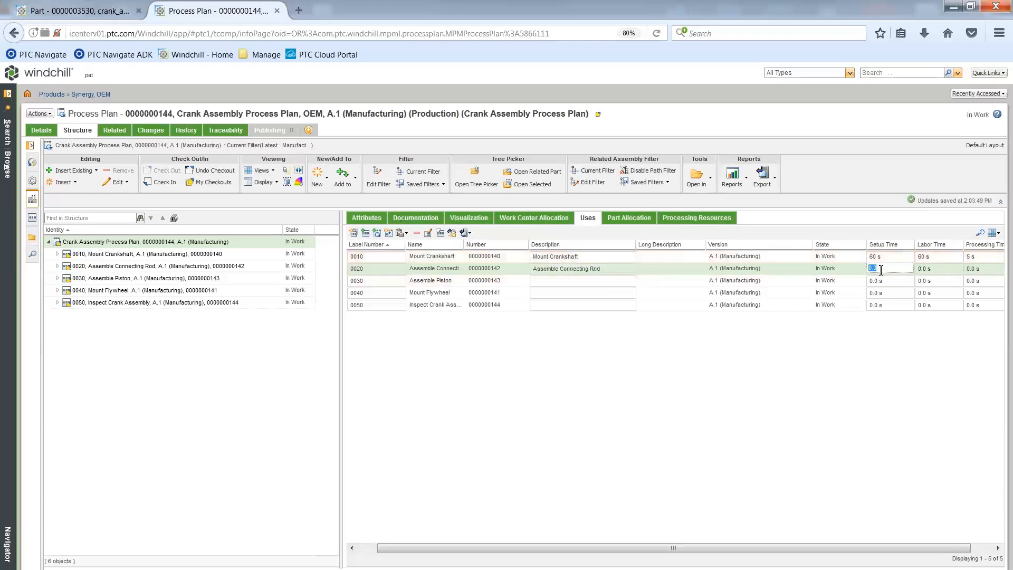
key("Tab")
type("300")
key("Tab")
type("120")
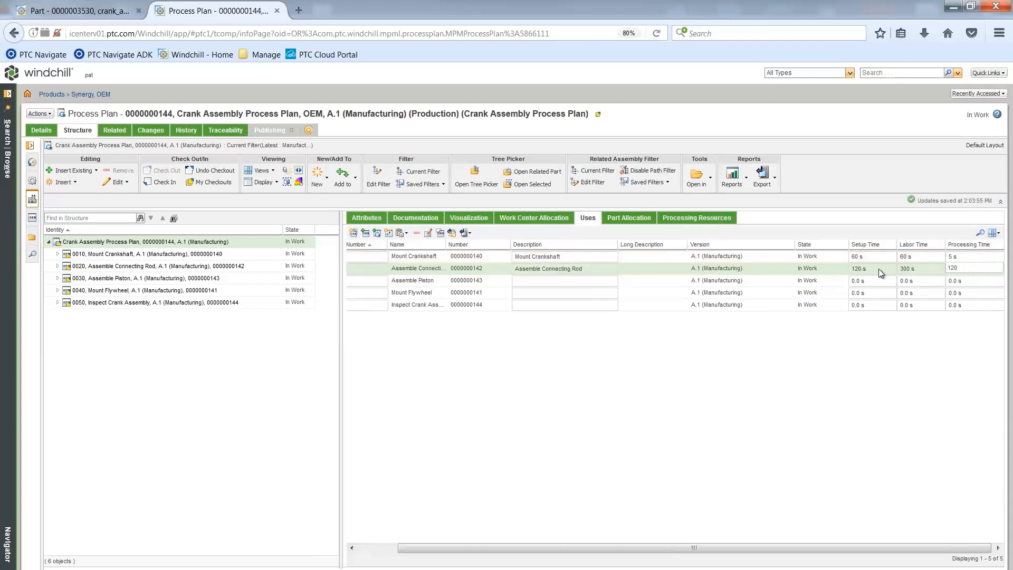
key("Tab")
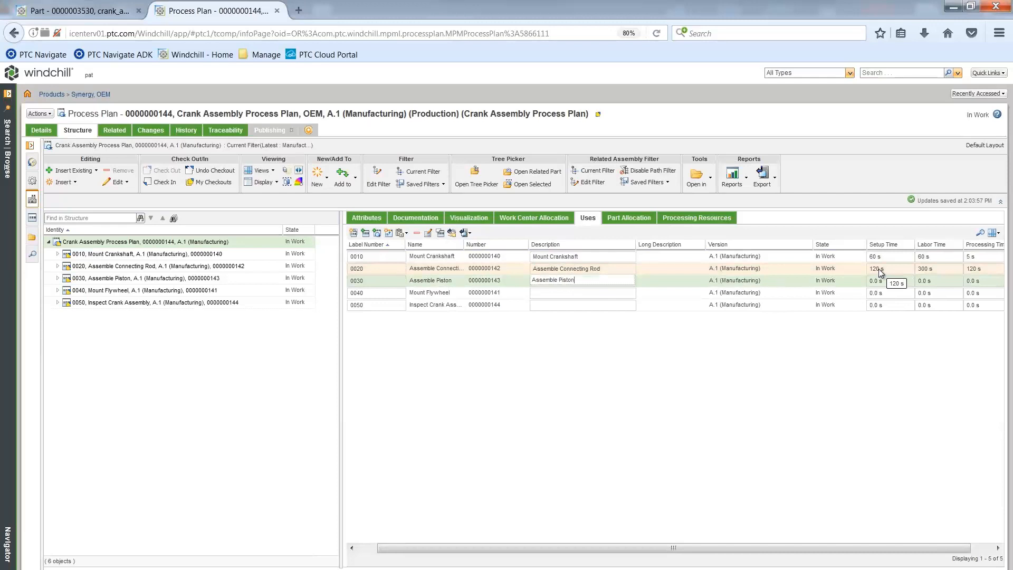
Step: Give operation 0030 the description Assemble Piston, with setup time 60 s, labor time 40 s and processing time 120 s
type("Assemble Piston")
key("Tab")
type("6")
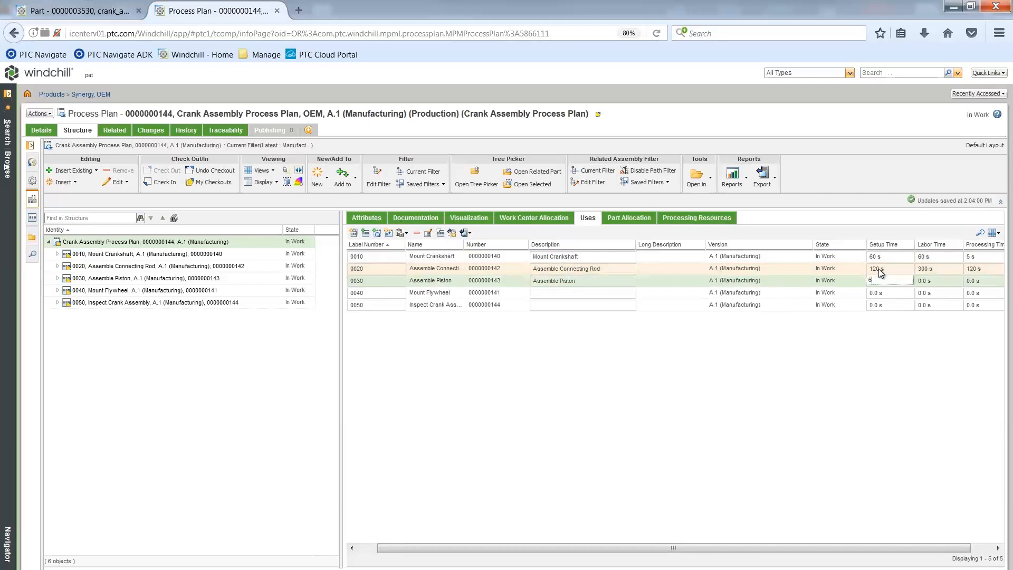
key("Tab")
type("40")
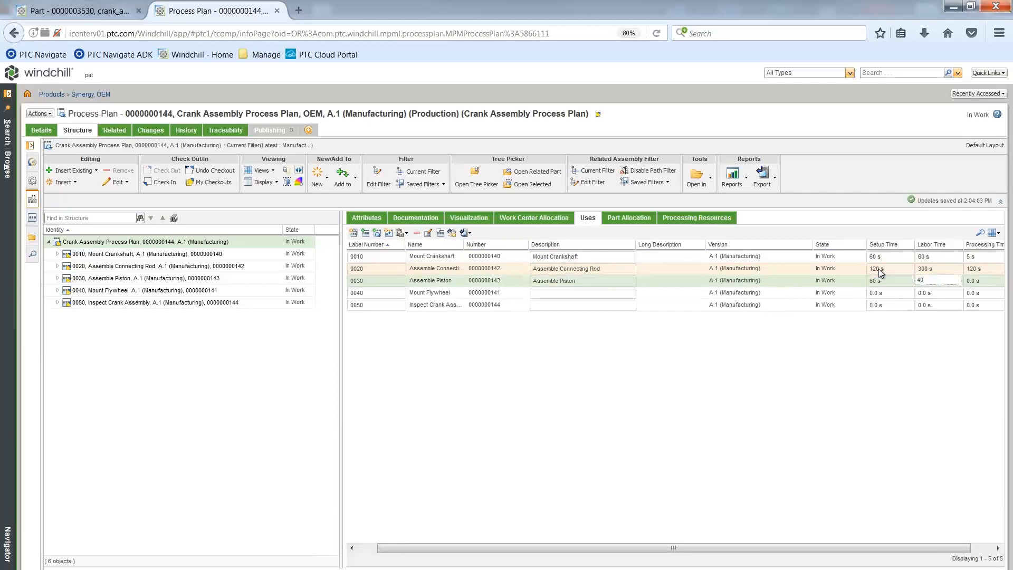
key("Tab")
type("120")
key("Tab")
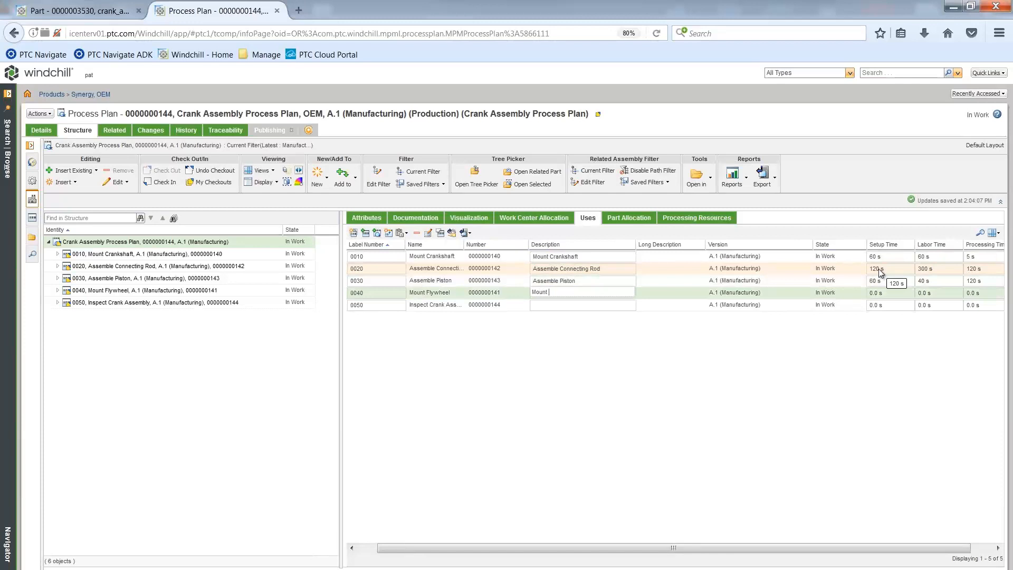
Step: Give operation 0040 the description Mount Flywheel, with setup time 30 s, labor time 120 s and processing time 120 s
type("Mount Flywheel")
key("Tab")
type("30")
key("Tab")
type("120")
key("Tab")
type("120")
key("Tab")
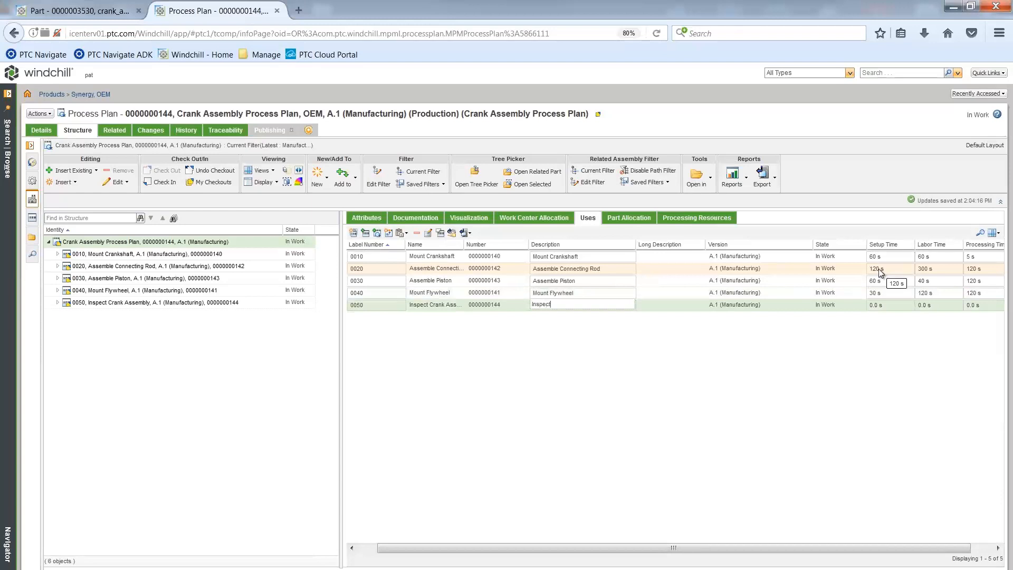
Step: Give operation 0050 the description Inspect Crank Assembly, with setup time 10 s, labor time 60 s and processing time 30 s
type("Inspect Crank Assembly")
key("Tab")
type("10")
key("Tab")
type("0")
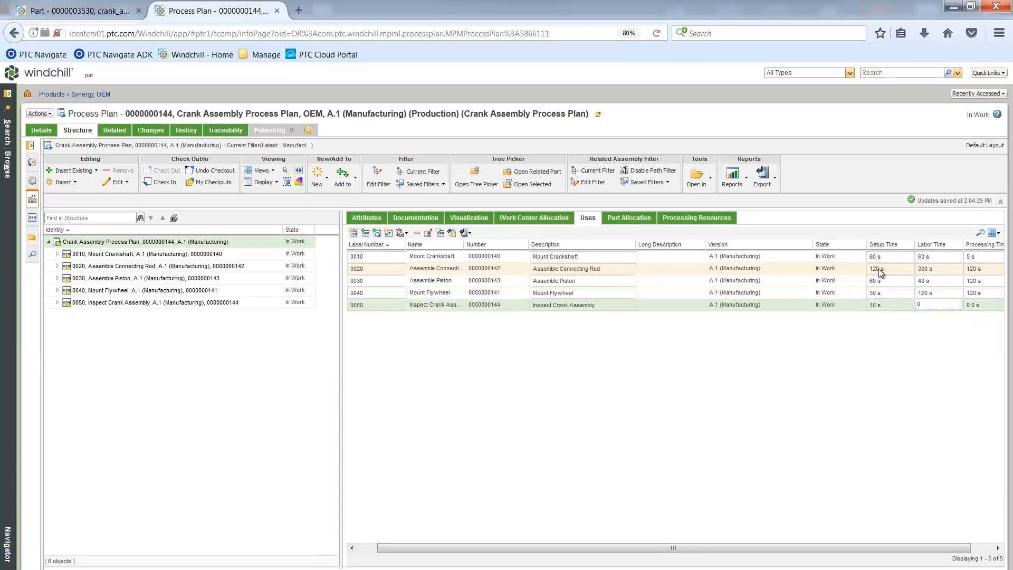
key("Tab")
type("30")
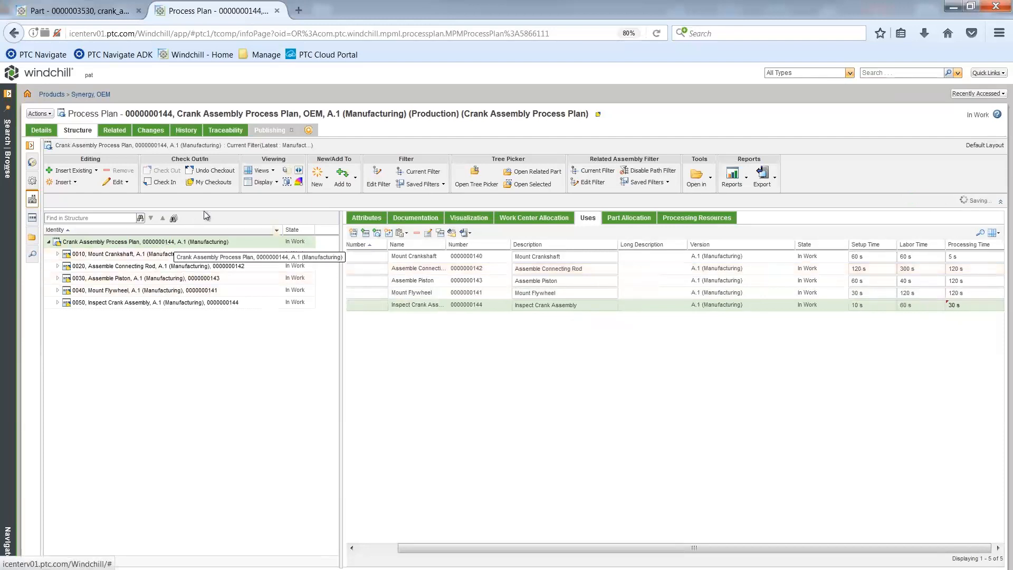
Step: Check in the checked-out Crank Assembly Process Plan together with all five of its operations
left_click(213, 184)
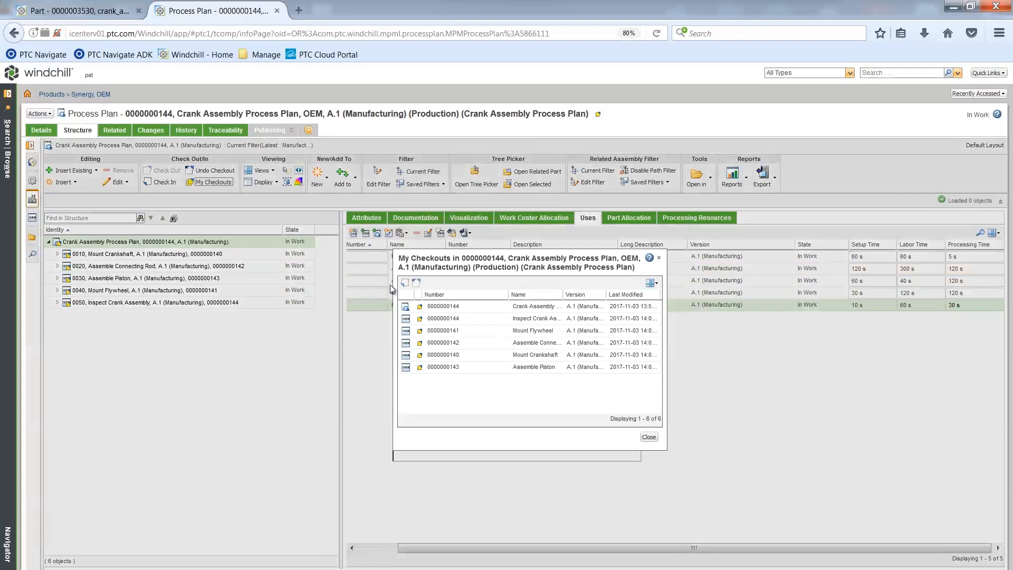
left_click(461, 368, "shift")
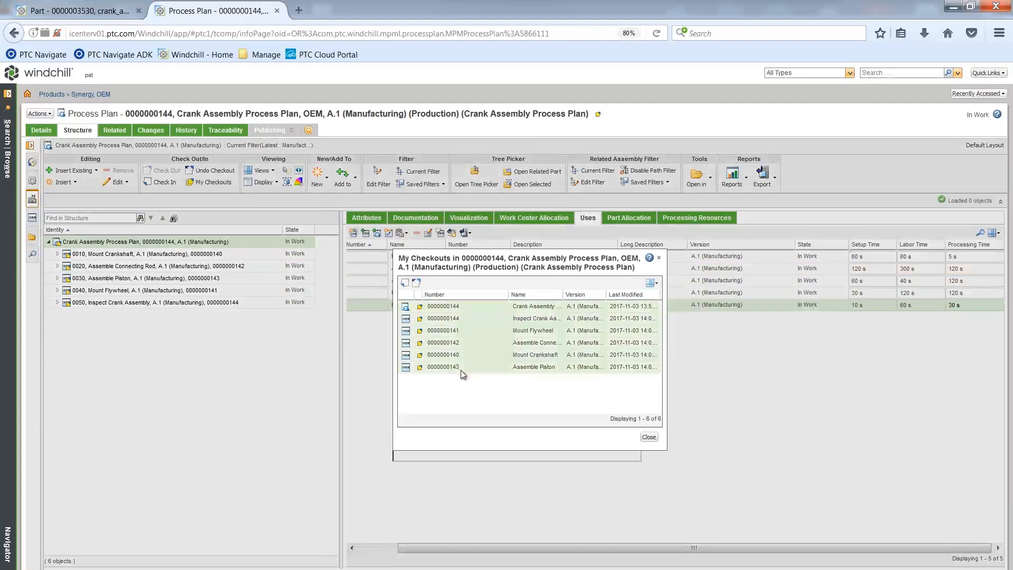
left_click(404, 283)
left_click(587, 436)
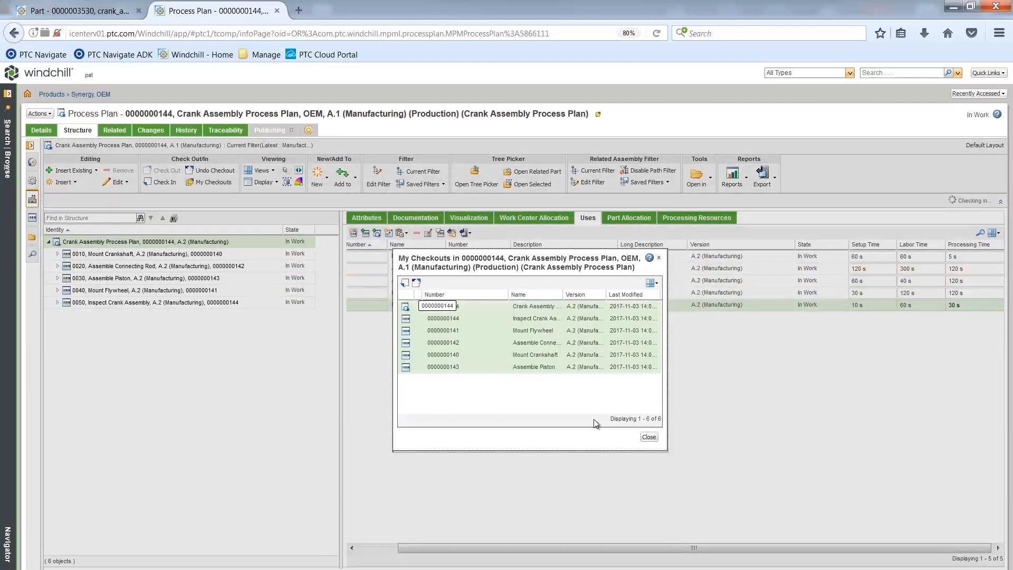
left_click(649, 437)
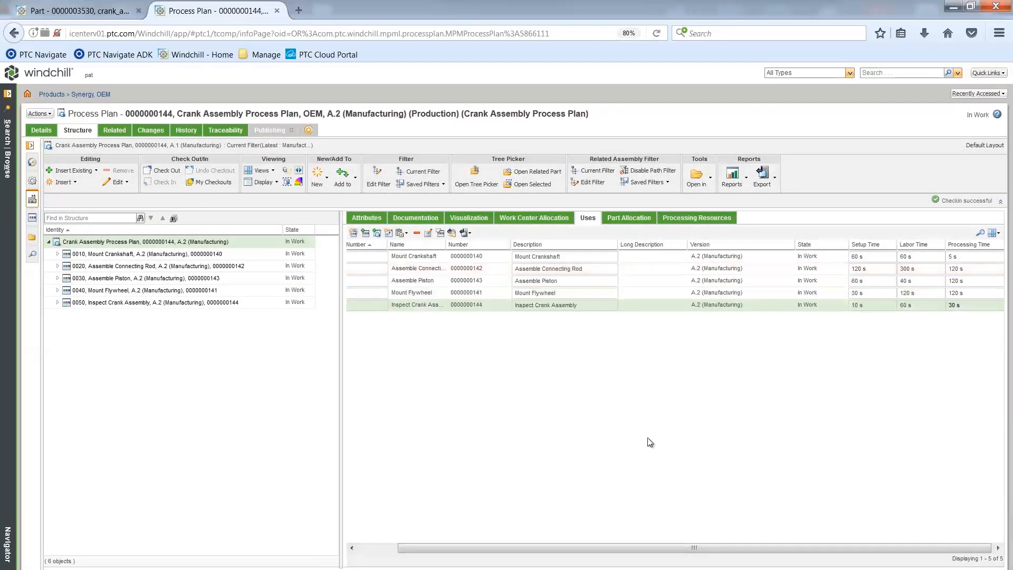
Step: Turn on the process plan's visualization playback and publish a default representation named Mount Crankshaft for operation 0010
left_click_drag(342, 404, 391, 399)
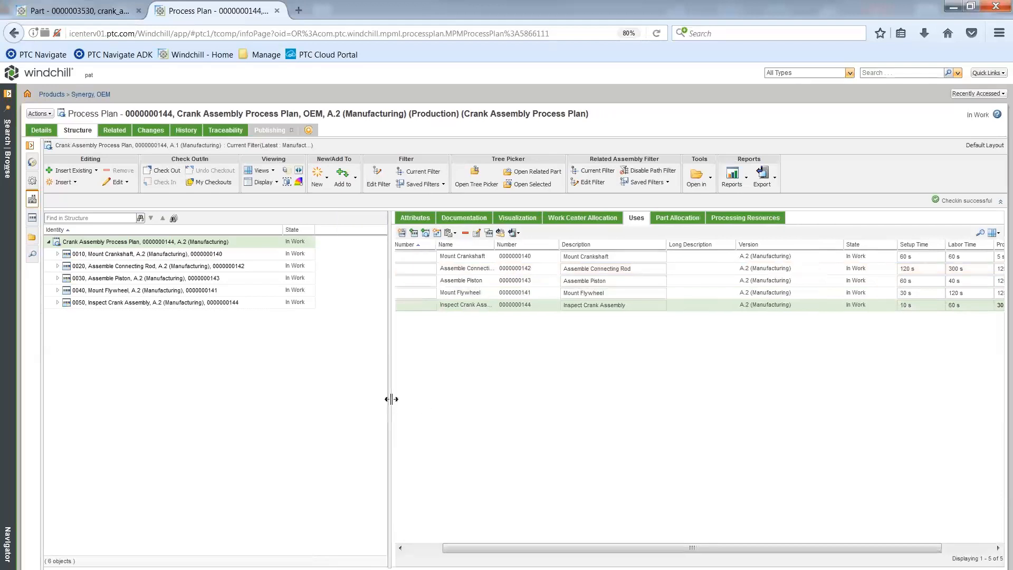
left_click(298, 171)
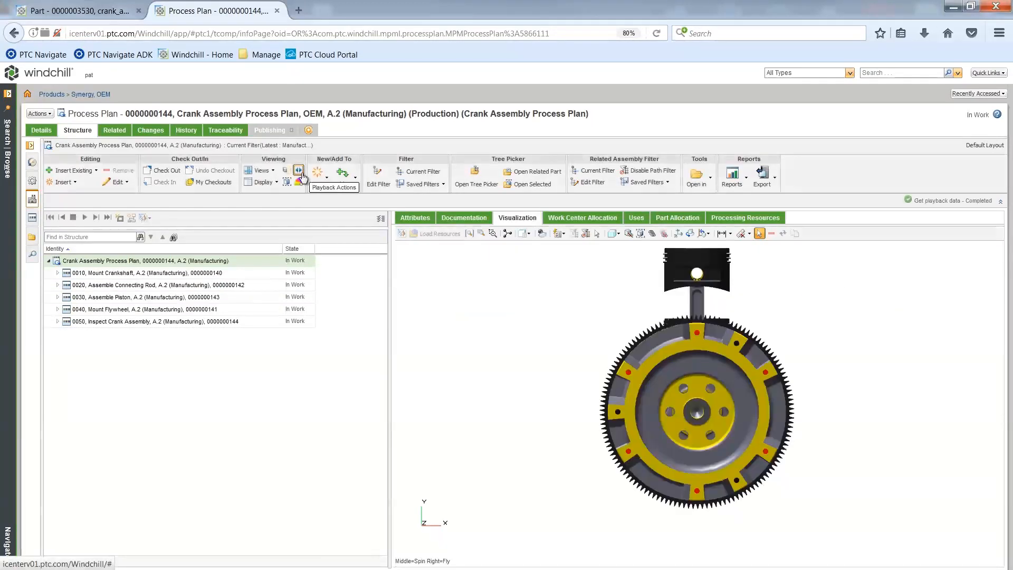
left_click(106, 273)
left_click(119, 217)
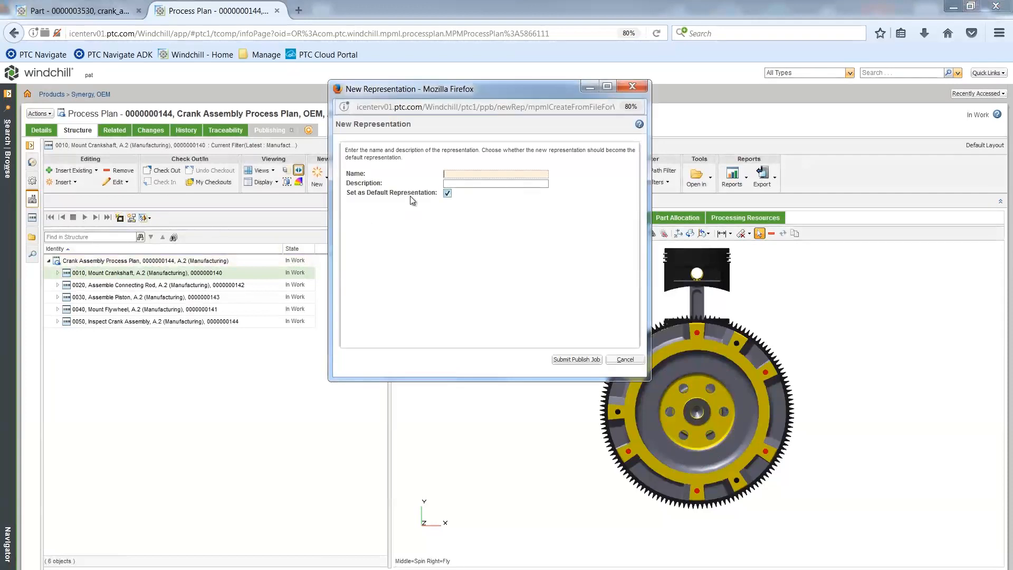
type("Mount")
key("Down")
key("Down")
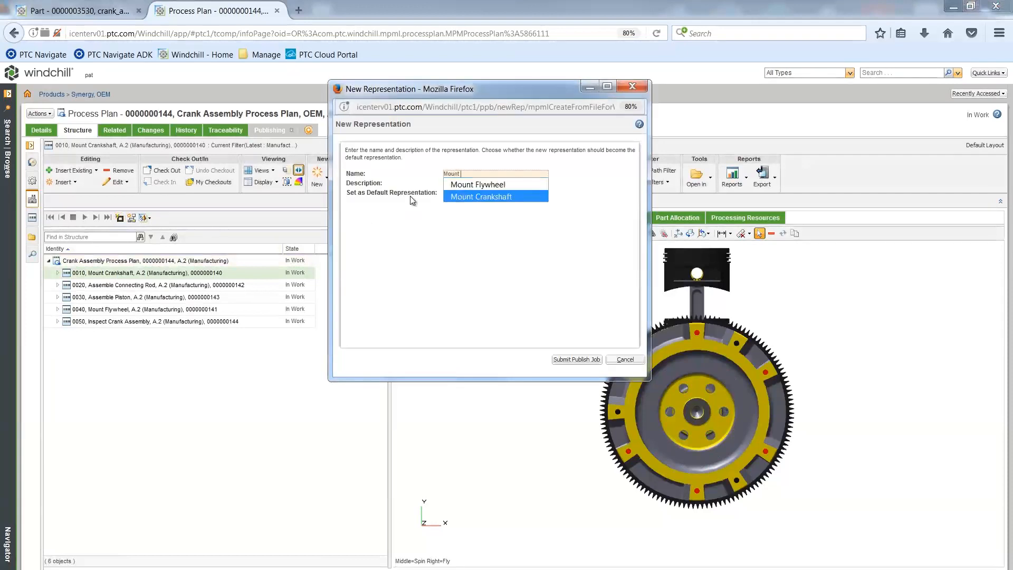
key("Return")
left_click(565, 360)
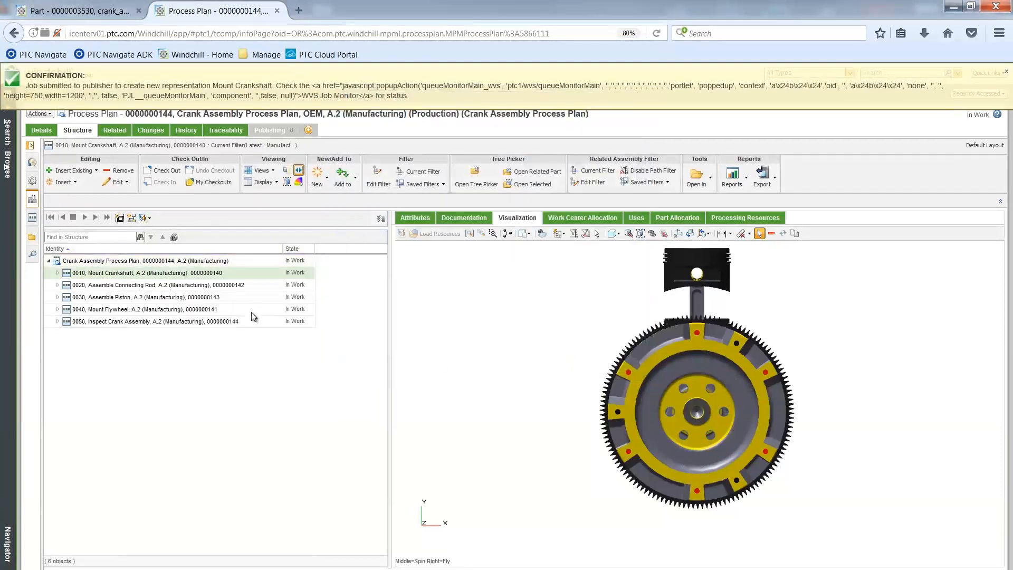
Step: Publish a default representation named Assemble Connecting Rod for operation 0020
left_click(158, 286)
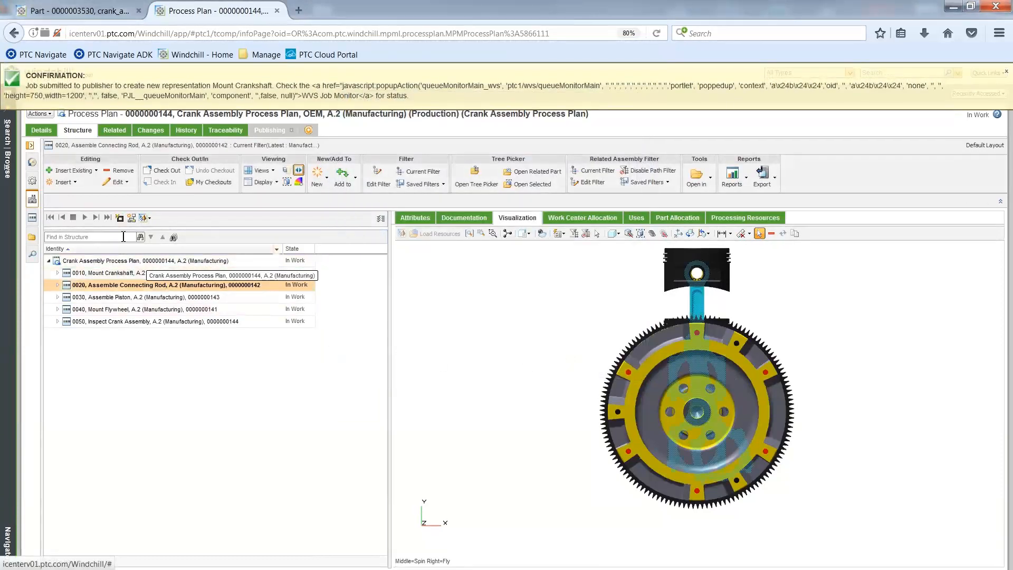
left_click(121, 219)
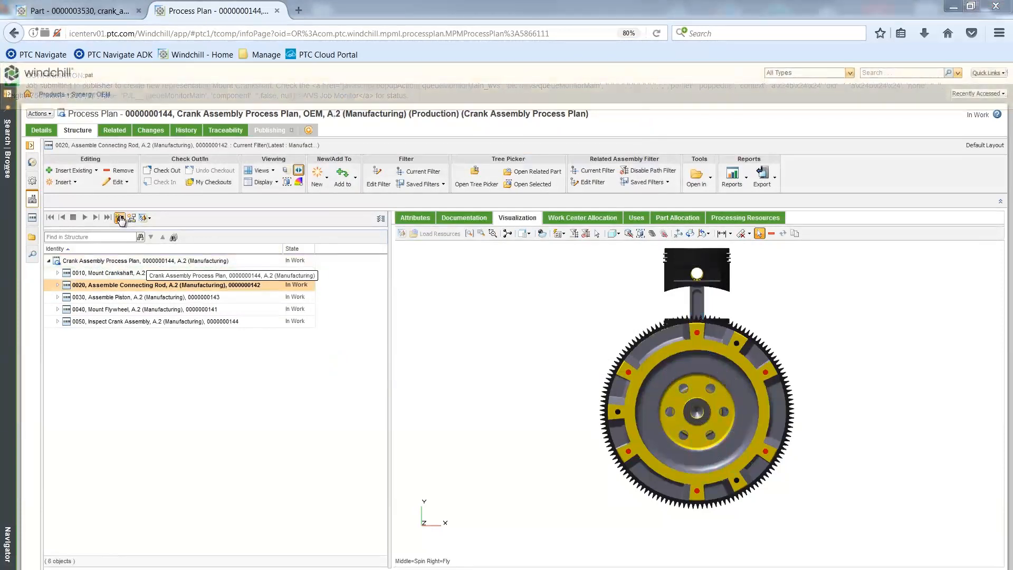
type("Ass")
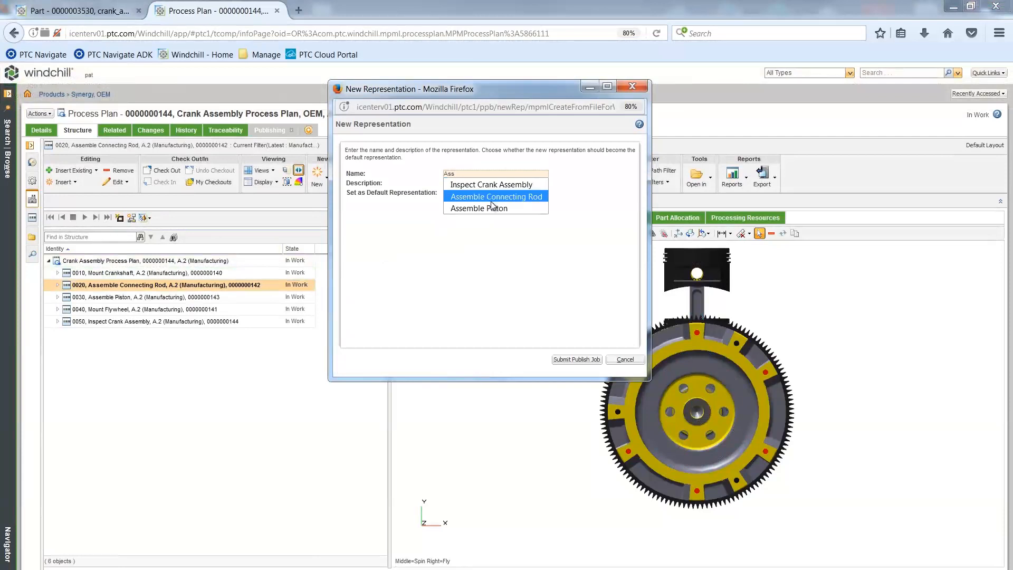
left_click(493, 198)
left_click(567, 358)
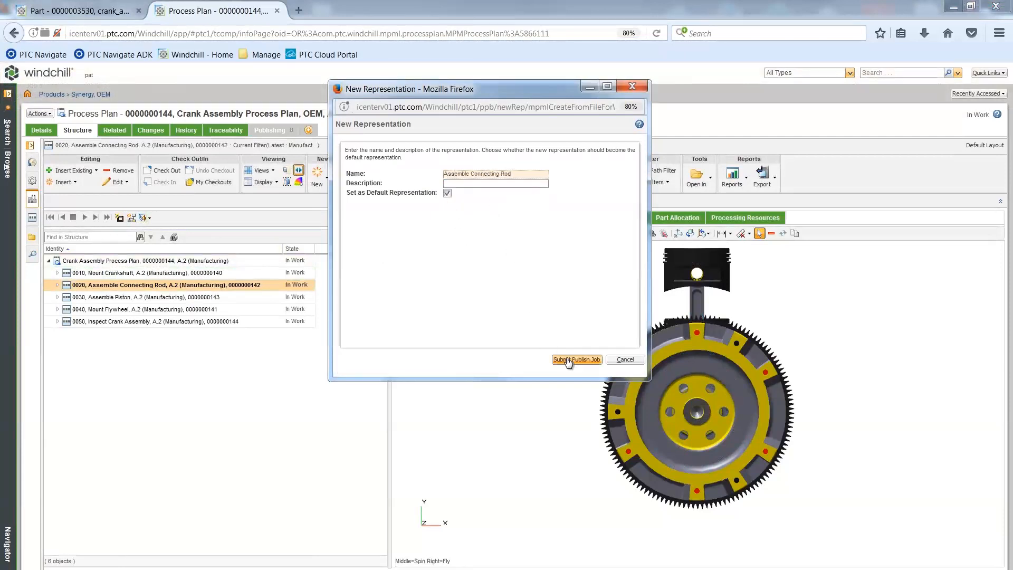
Step: Publish a default representation named Assemble Piston for operation 0030
left_click(120, 219)
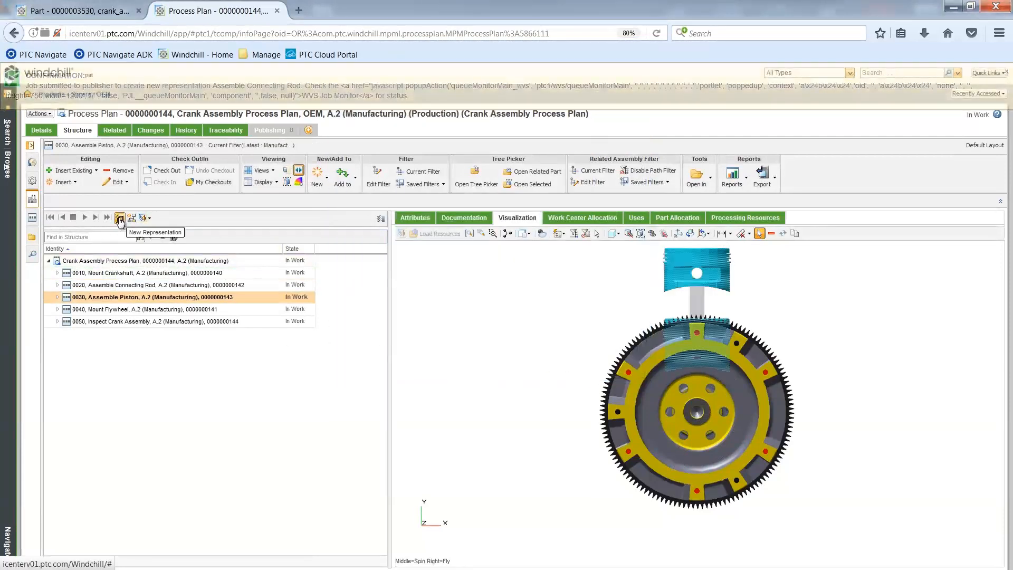
left_click(120, 218)
left_click(452, 173)
type("Ass")
left_click(494, 209)
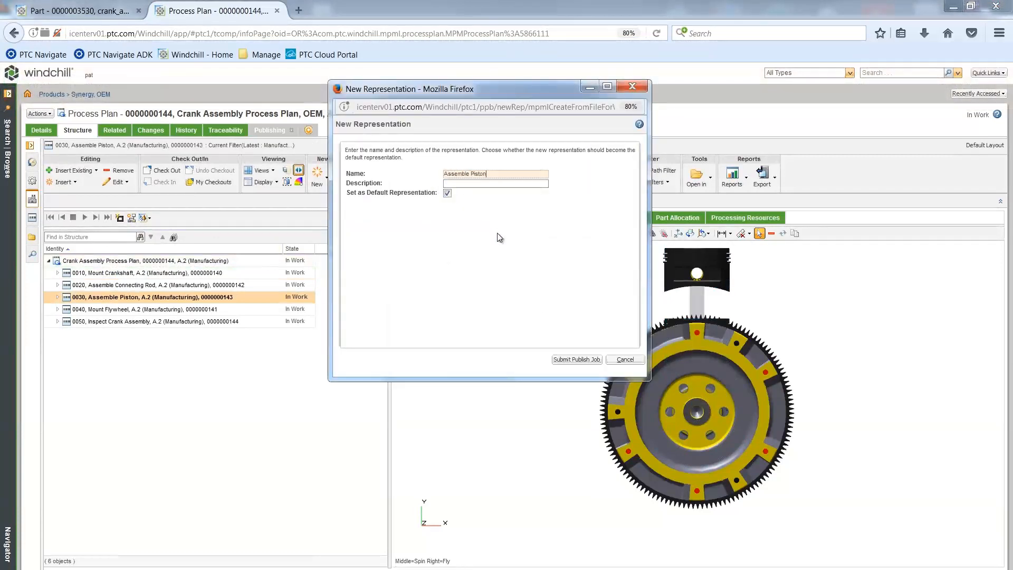
left_click(577, 359)
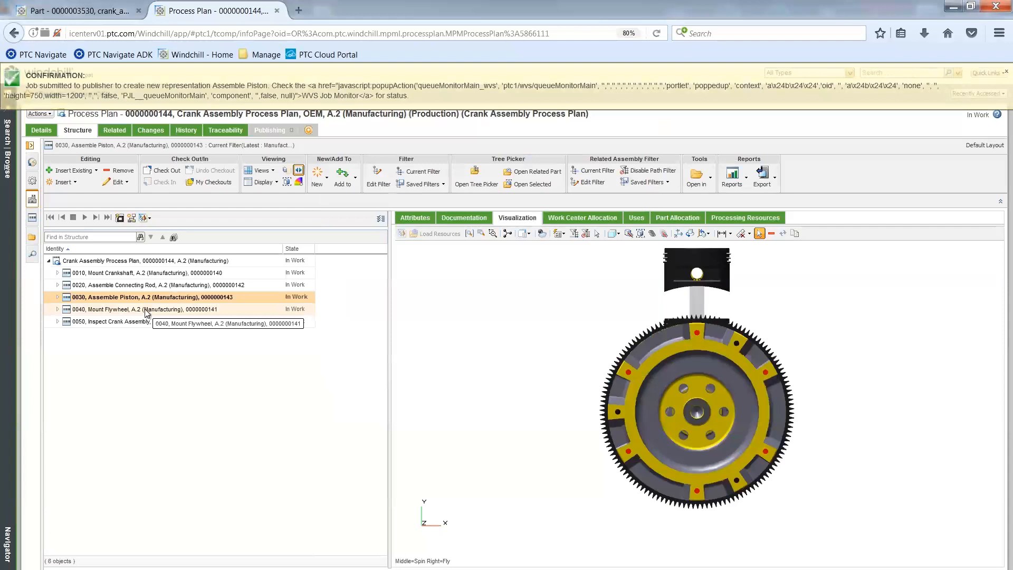
Step: Publish a default representation named Mount Flywheel for operation 0040
left_click(147, 310)
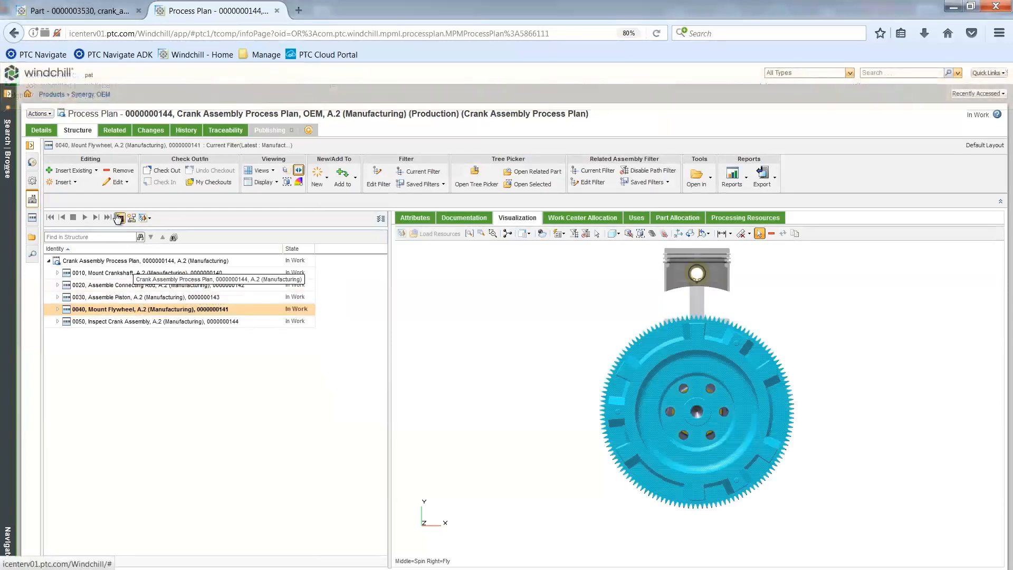
left_click(119, 217)
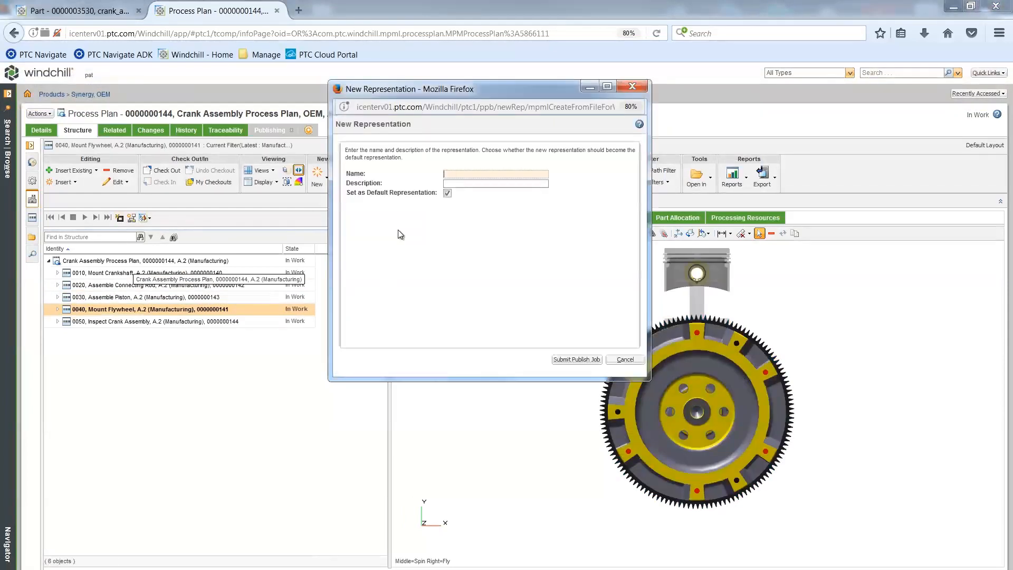
type("M")
left_click(479, 197)
left_click(578, 359)
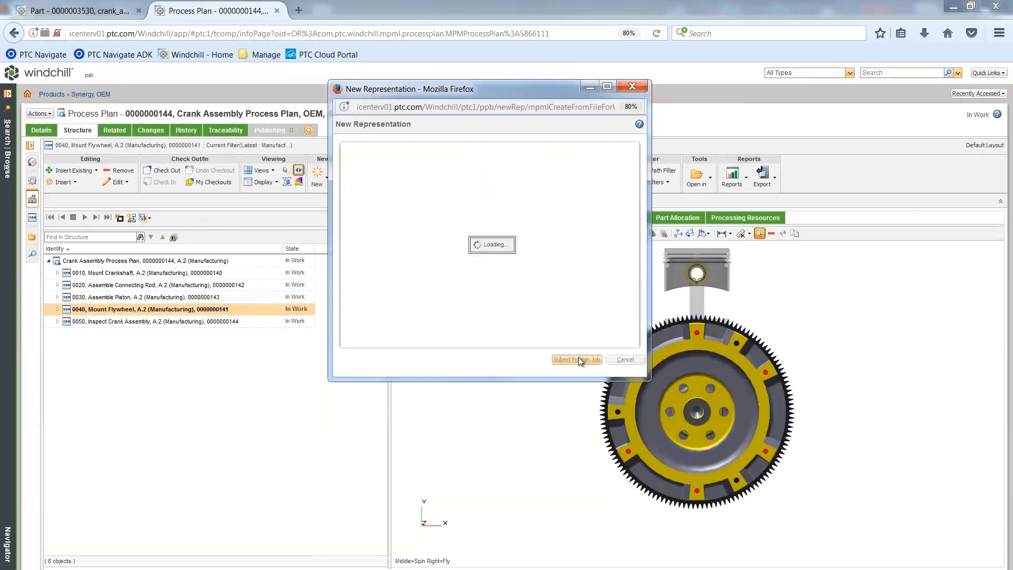
Step: Publish a new representation for operation 0050, Inspect Crank Assembly
left_click(181, 321)
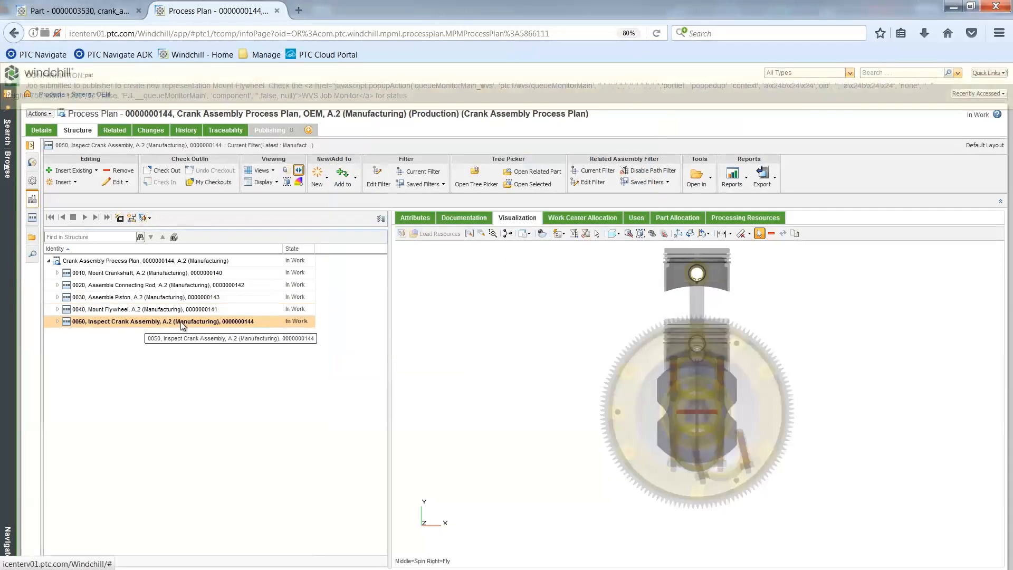
left_click(119, 218)
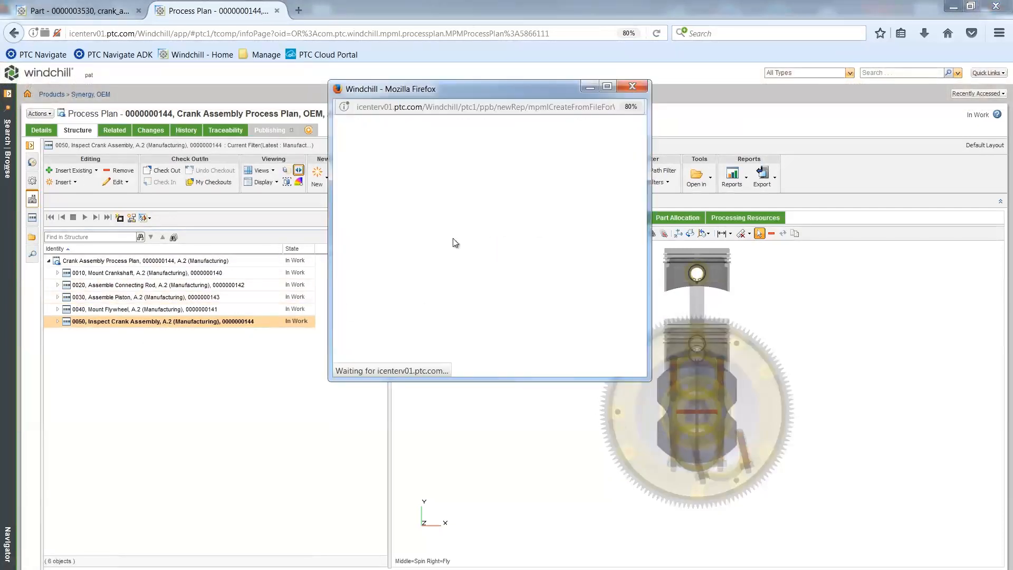
left_click(462, 176)
left_click(481, 184)
left_click(577, 359)
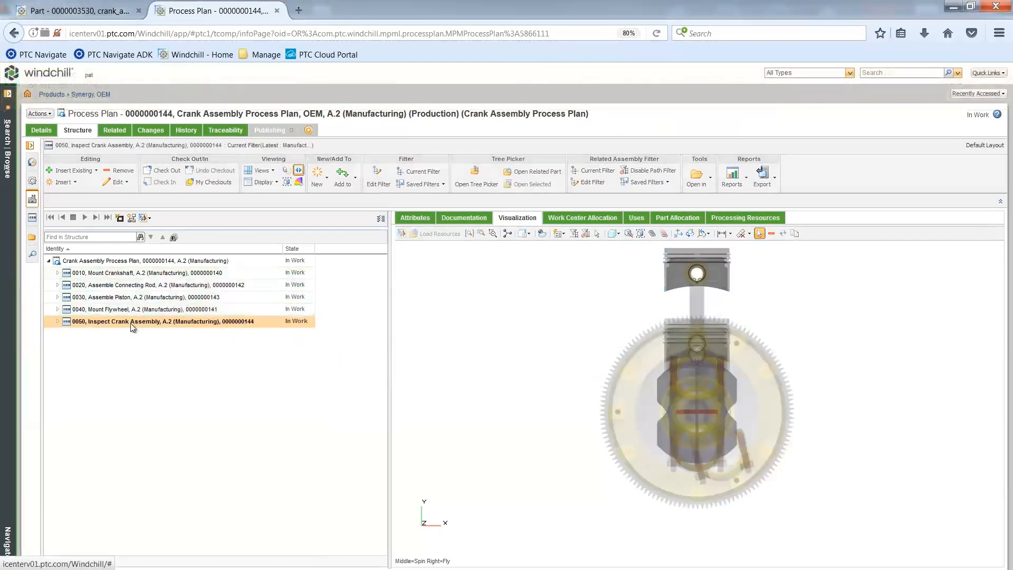
Step: Open the work instruction illustration editor for operations 0010 through 0050 together
left_click(129, 273, "shift")
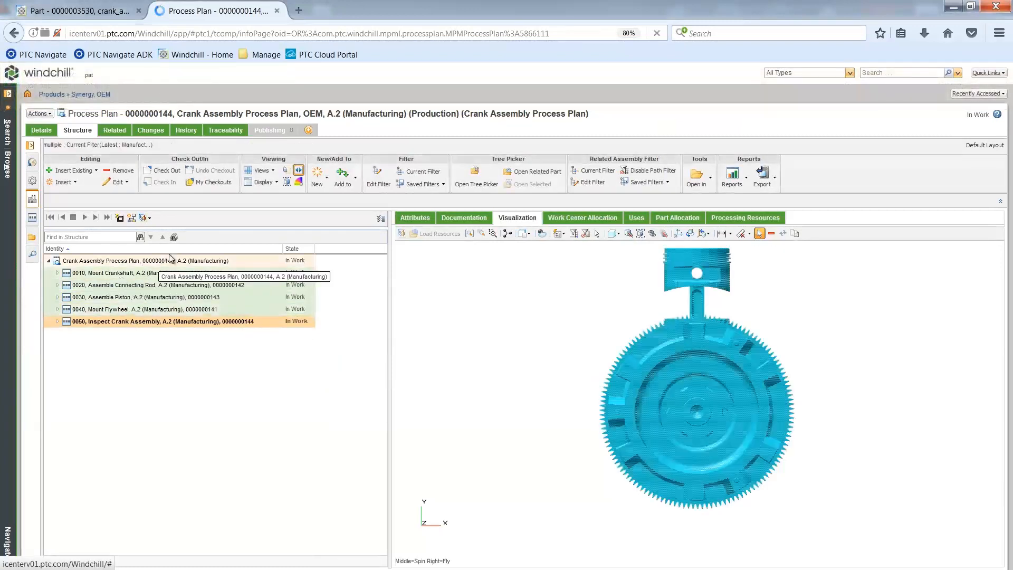
right_click(171, 276)
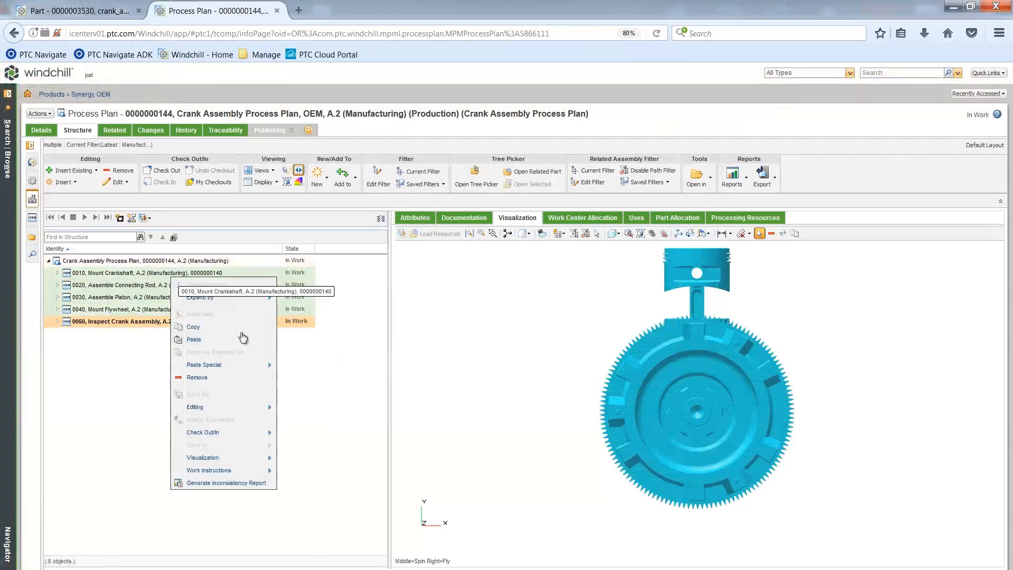
mouse_move(248, 471)
left_click(308, 485)
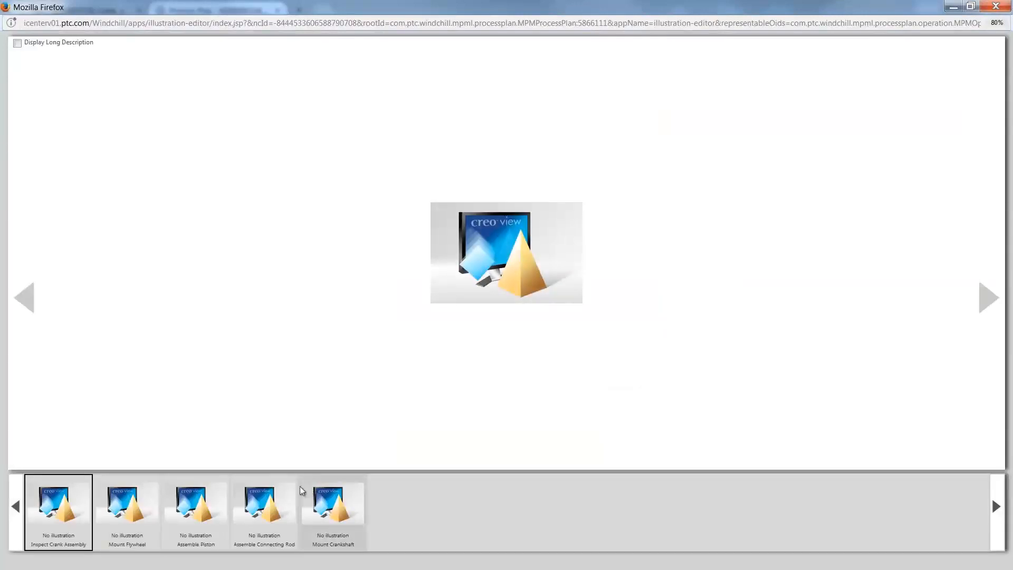
Step: Open the Mount Flywheel illustration and orient the crank assembly to a side view with the crankshaft horizontal
left_click(324, 506)
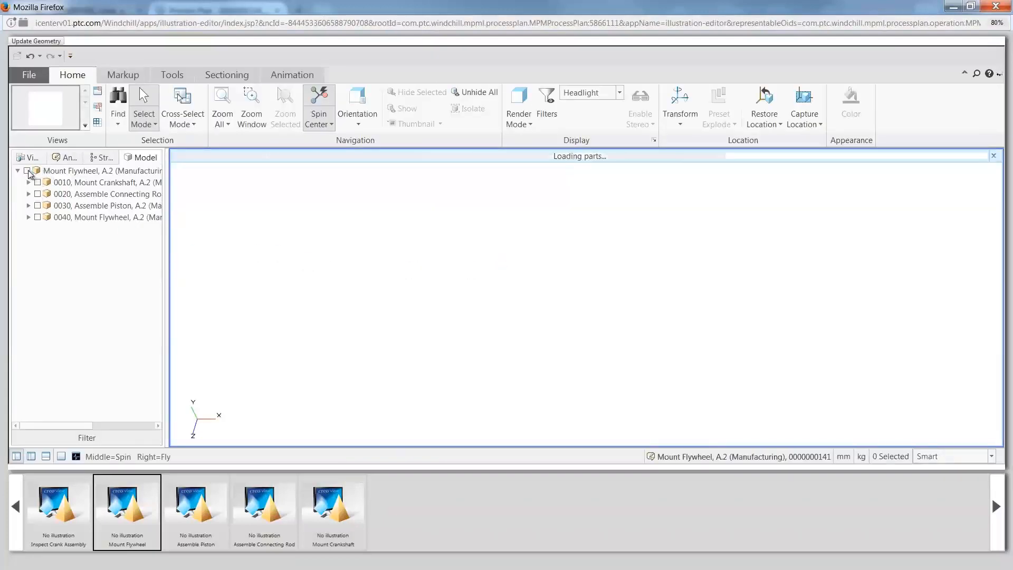
left_click(359, 125)
left_click(372, 208)
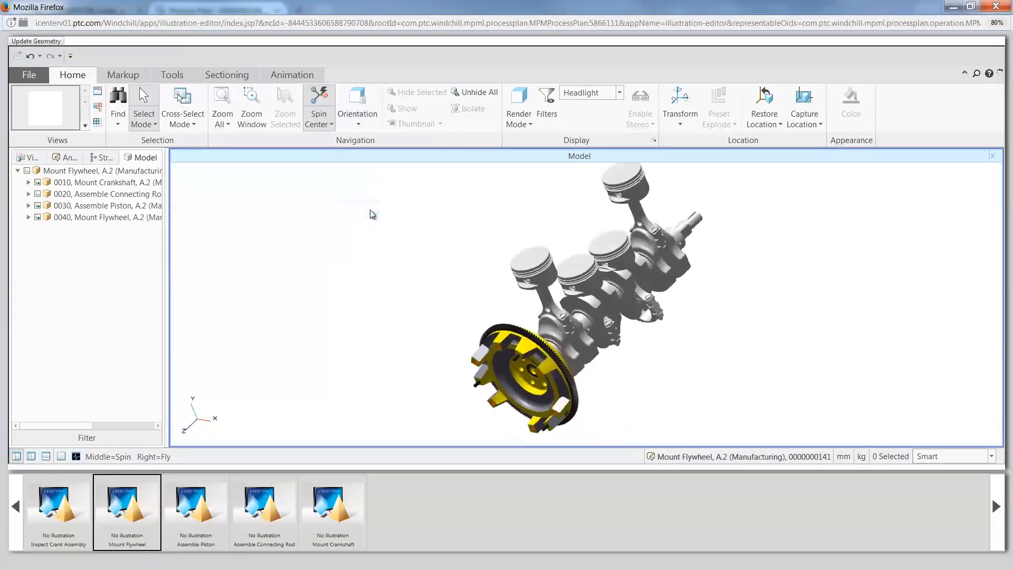
Step: Move the flywheel assembly of operation 0040 outward along the crankshaft axis, clear of the crankshaft's end
left_click(28, 217)
left_click(39, 229)
left_click(96, 228)
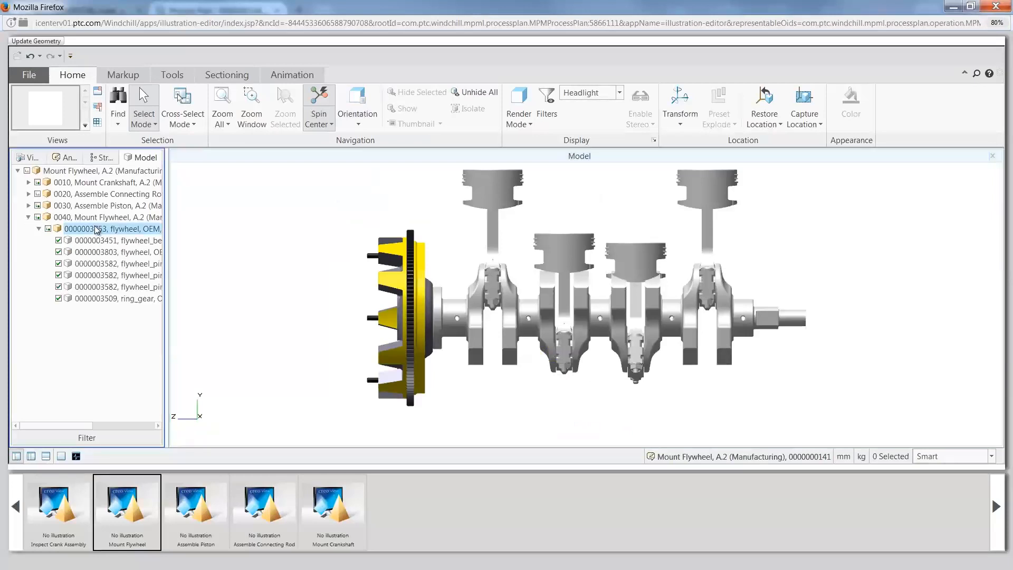
left_click(680, 106)
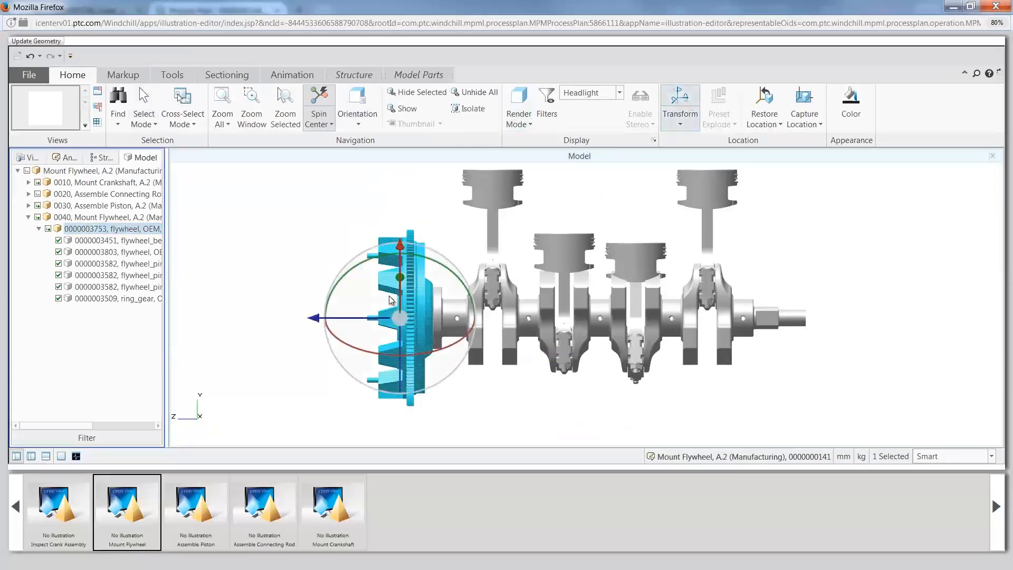
left_click_drag(308, 317, 289, 321)
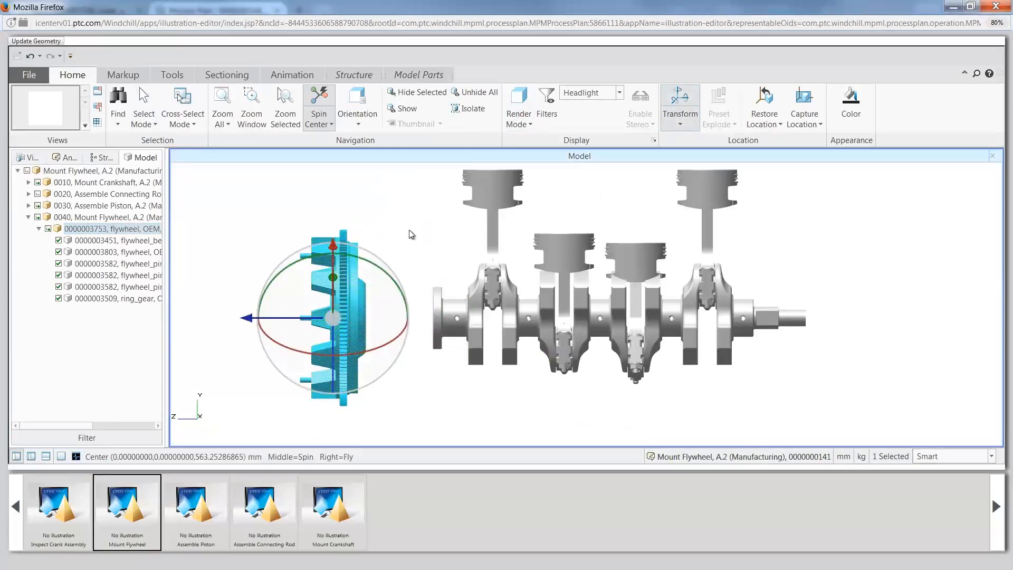
Step: Move the upper and lower flywheel pins together along the crankshaft axis, out of the flywheel and away from it
left_click(110, 287)
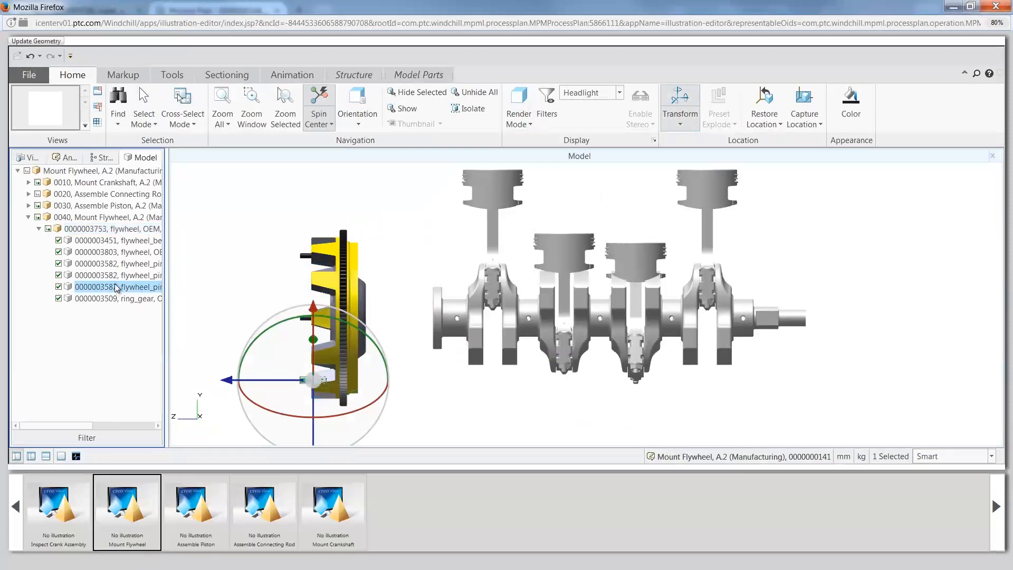
left_click(125, 276, "ctrl")
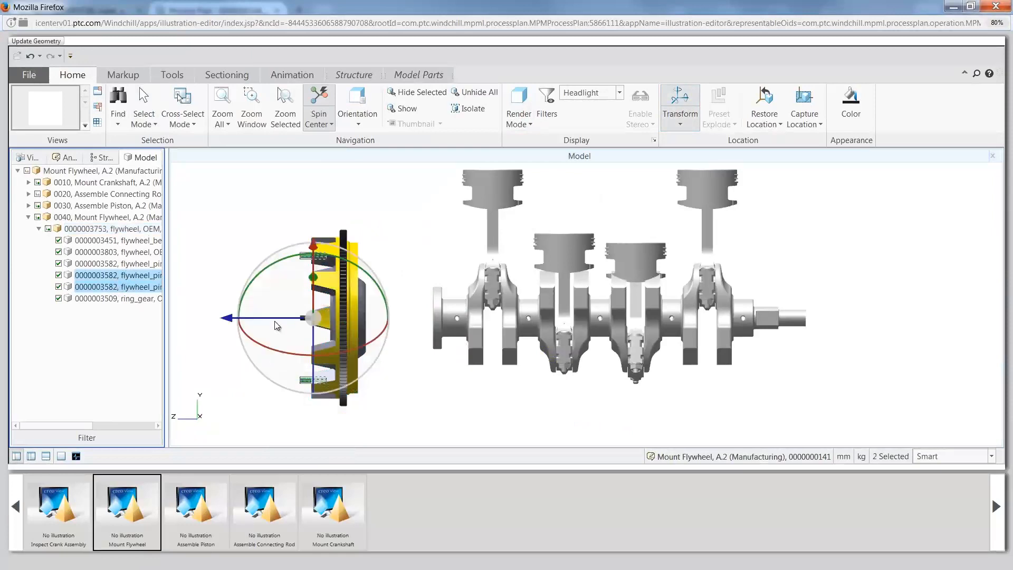
left_click_drag(275, 318, 219, 319)
left_click(285, 226)
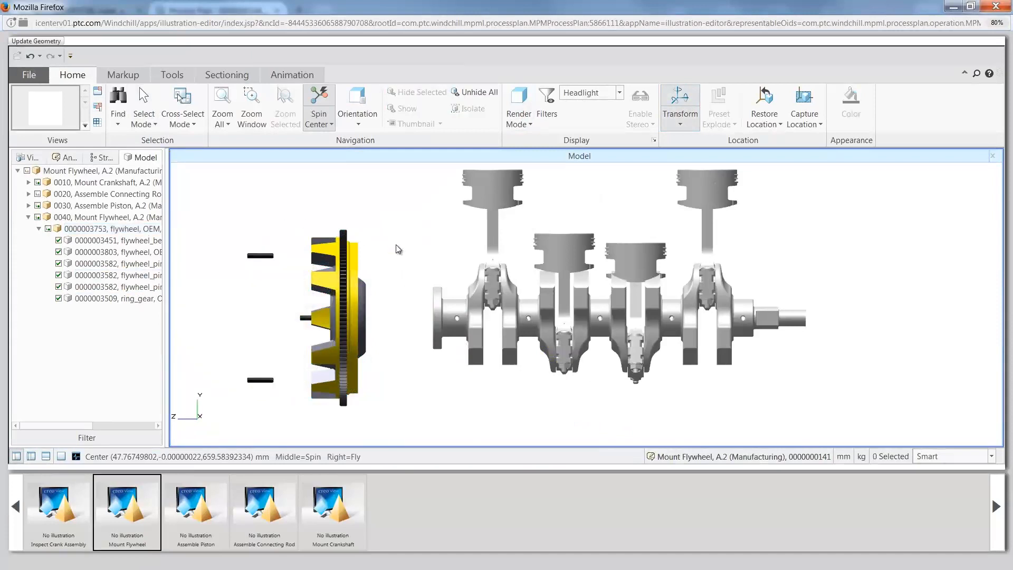
Step: Draw leader lines to the two pulled-out flywheel pins from one shared point above them, on the side away from the flywheel
scroll(296, 227, "down", 4)
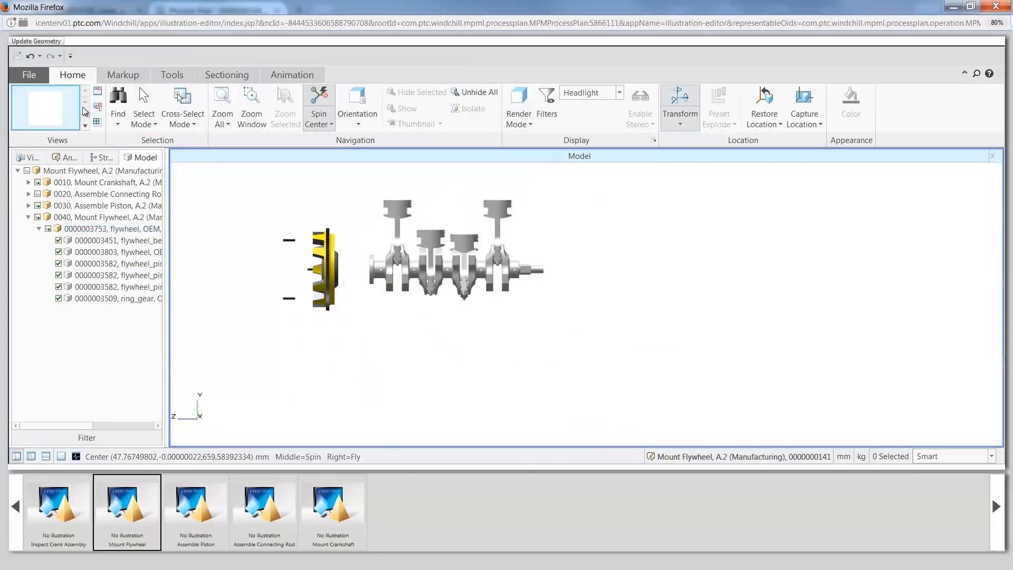
left_click(123, 75)
left_click(53, 117)
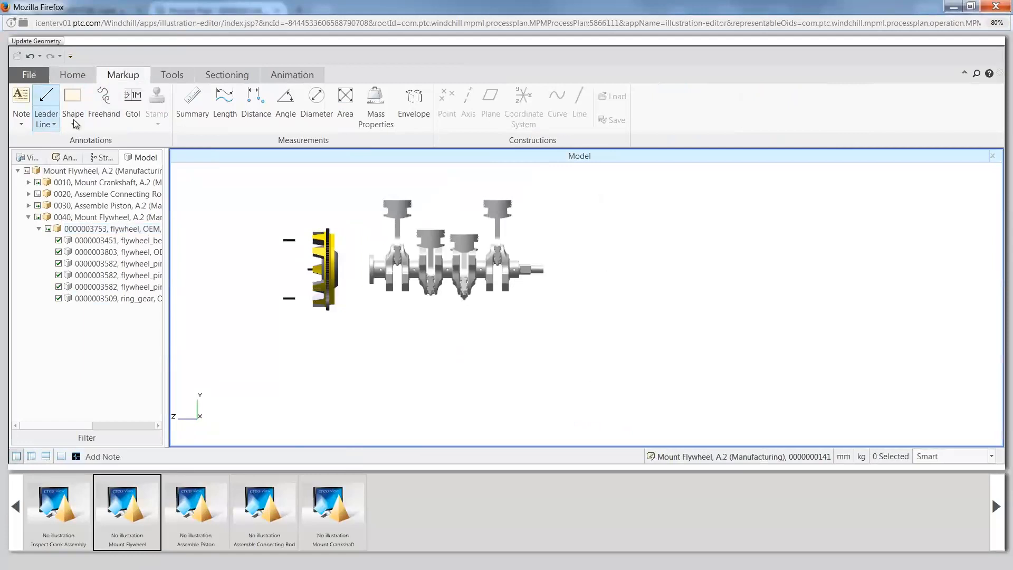
left_click(283, 296)
left_click(246, 214)
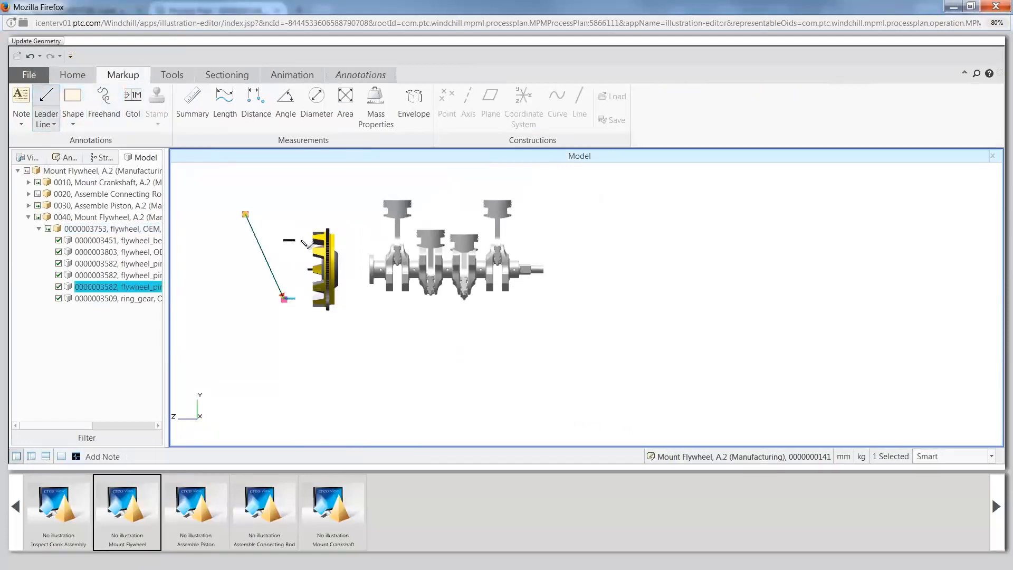
left_click(285, 241)
left_click(246, 214)
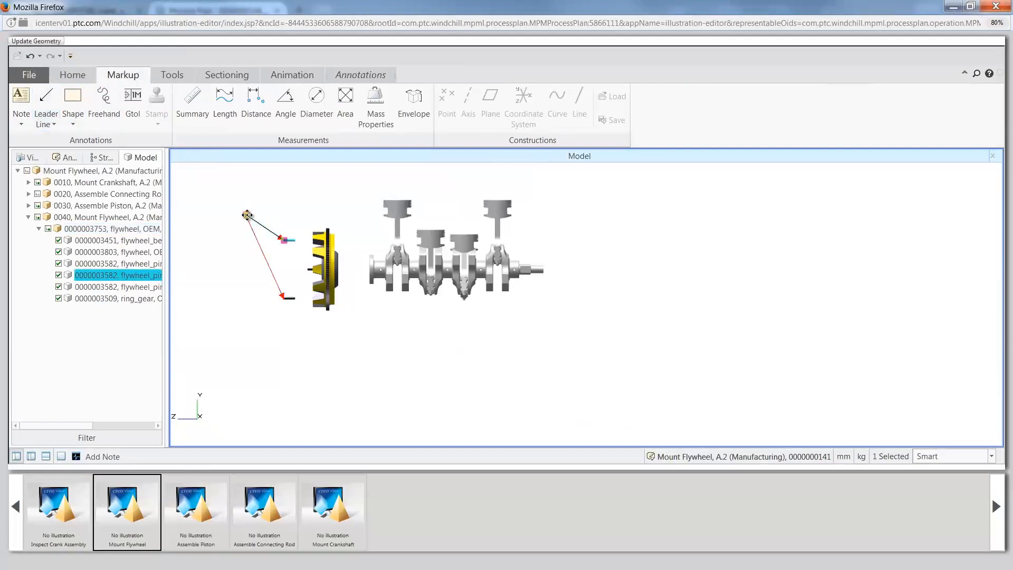
Step: Add a 14-point note reading "Mount Flywheel using Pins" at the leader lines' shared end and shift it slightly upward
left_click(21, 96)
left_click(248, 215)
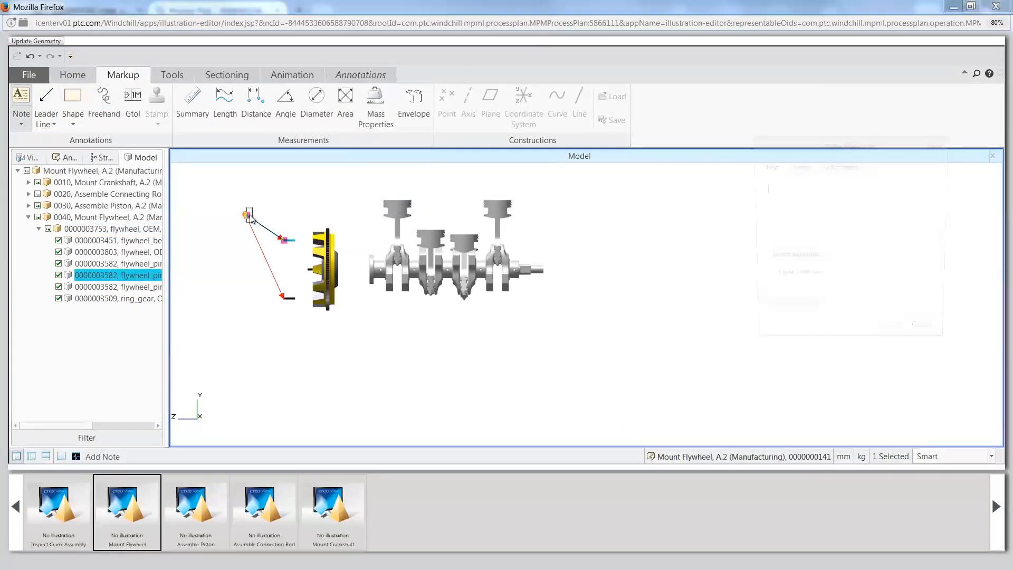
type("Mou")
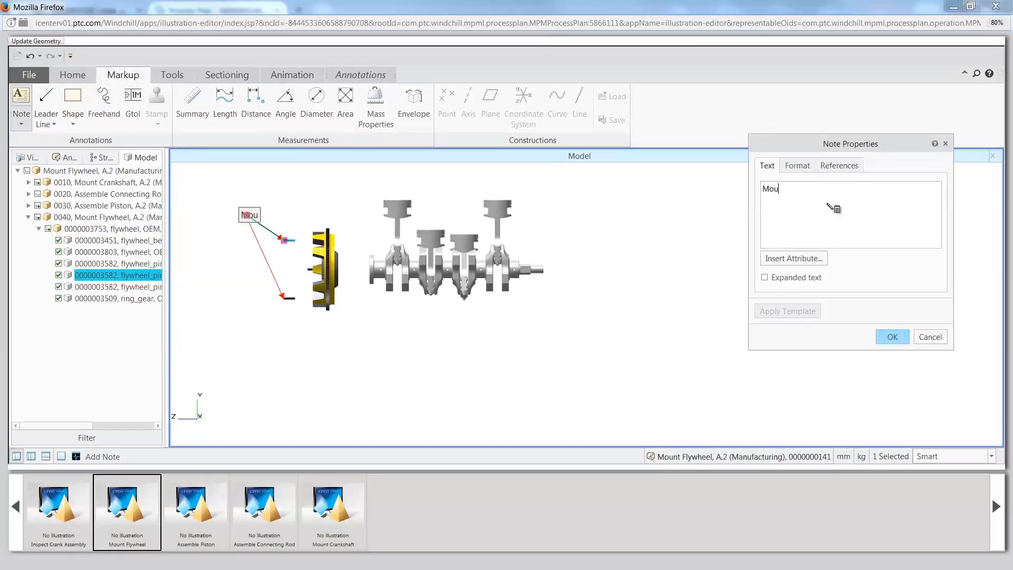
type("nt Flywheel using Pins")
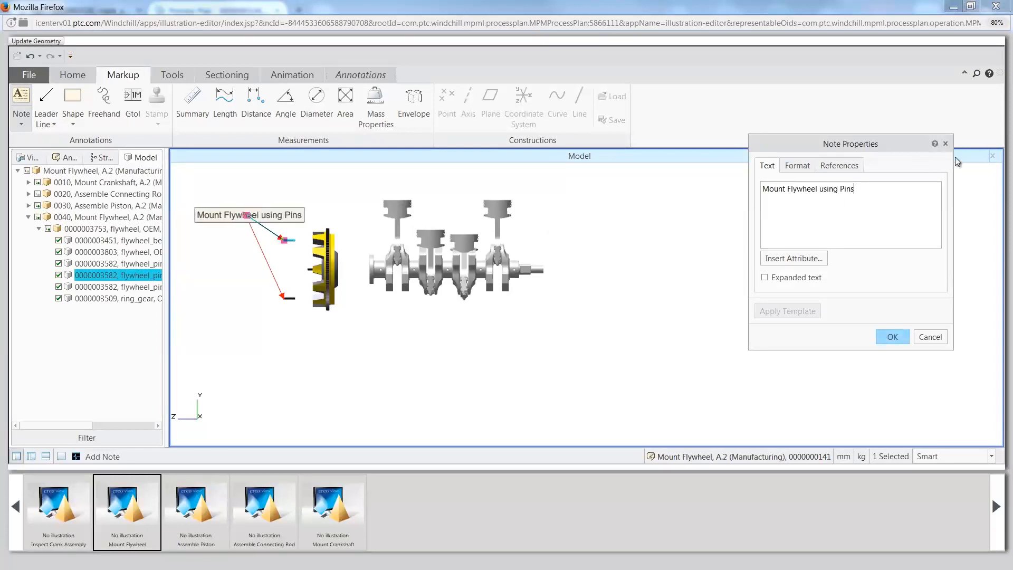
left_click(798, 166)
left_click(851, 189)
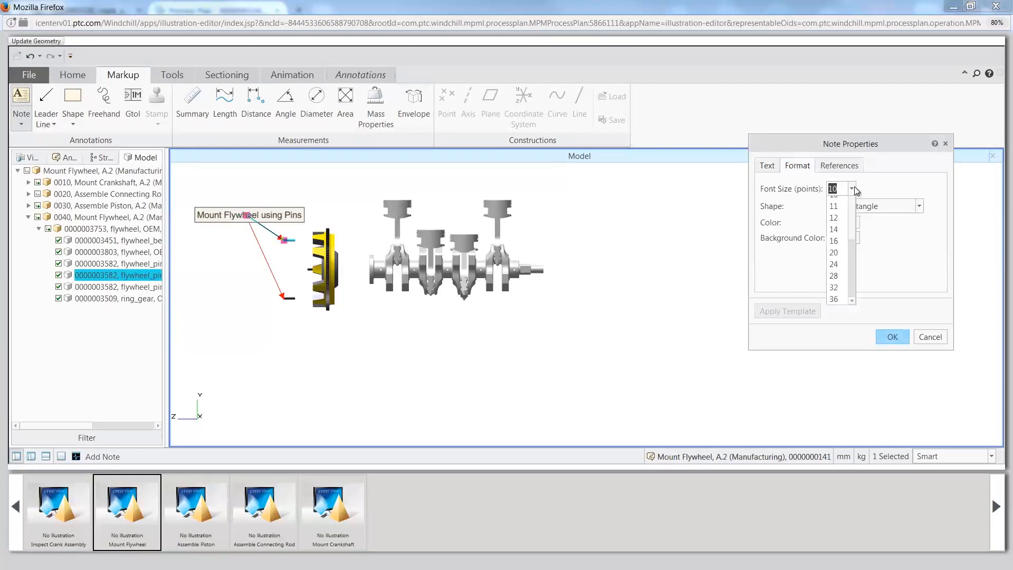
left_click(843, 261)
left_click(893, 339)
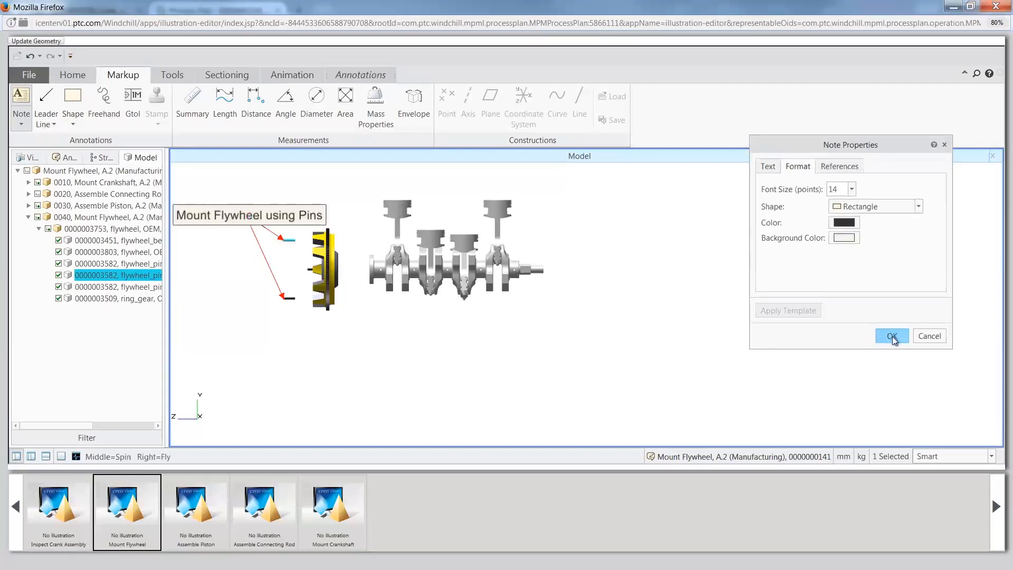
mouse_move(266, 211)
left_mouse_down()
mouse_move(264, 195)
mouse_move(264, 205)
left_mouse_up()
left_click(235, 344)
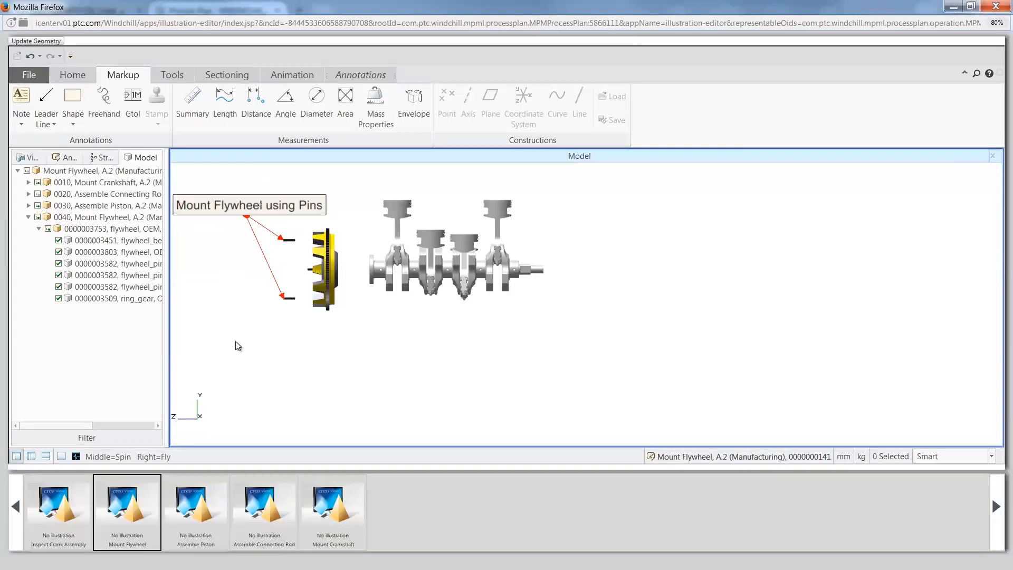
Step: Save the illustration's annotations as a new annotation set named Mount Flywheel
left_click(29, 74)
left_click(67, 173)
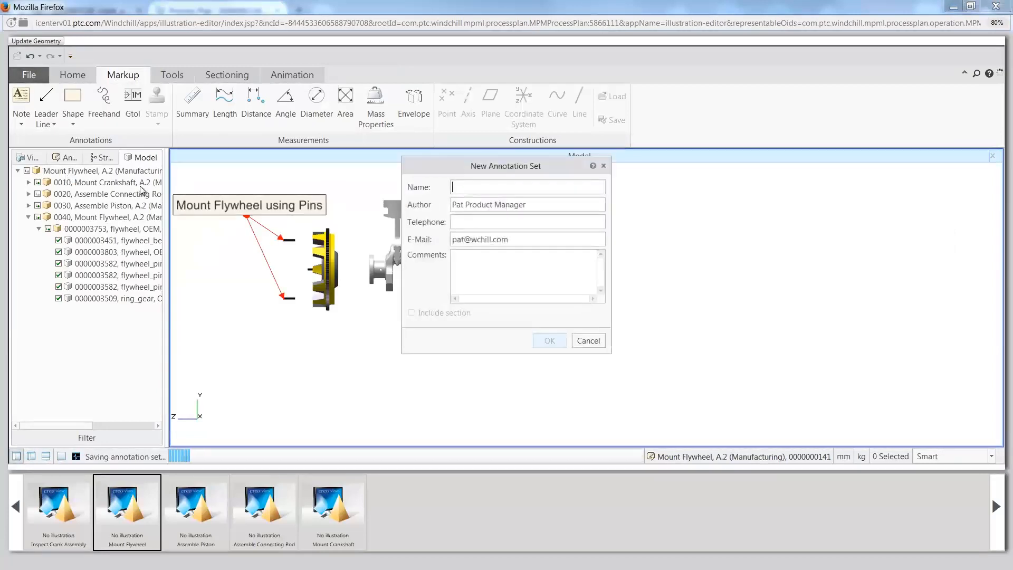
type("Mount Flywheel")
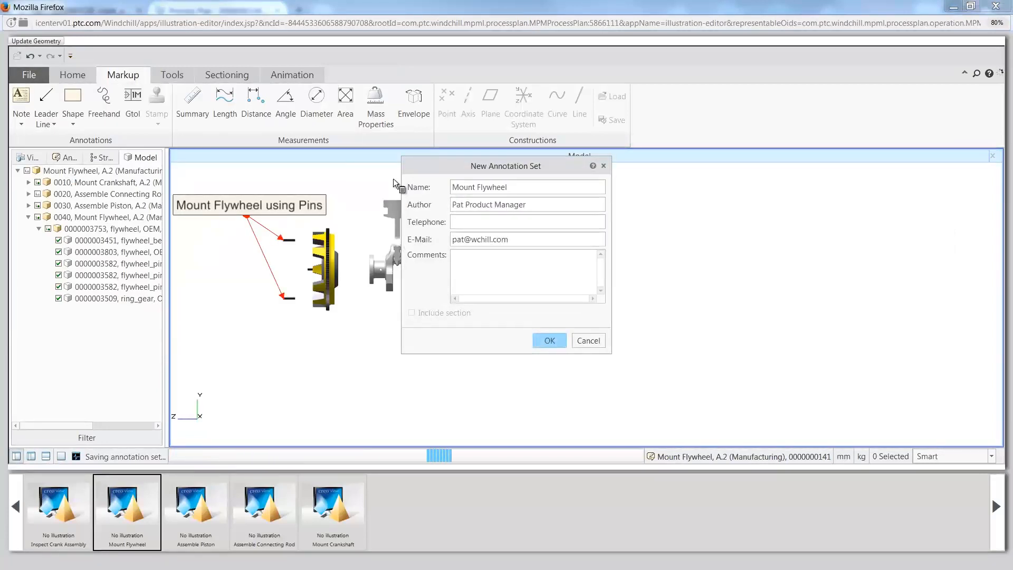
left_click(550, 341)
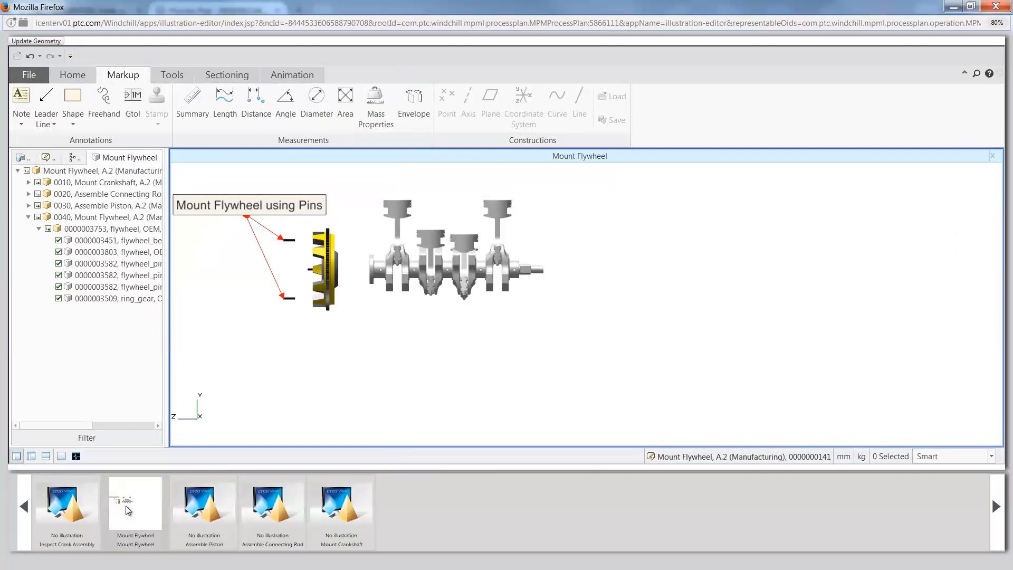
Step: Open the Inspect Crank Assembly illustration, show all its parts and orient the assembly to a side view with the crankshaft horizontal
left_click(79, 505)
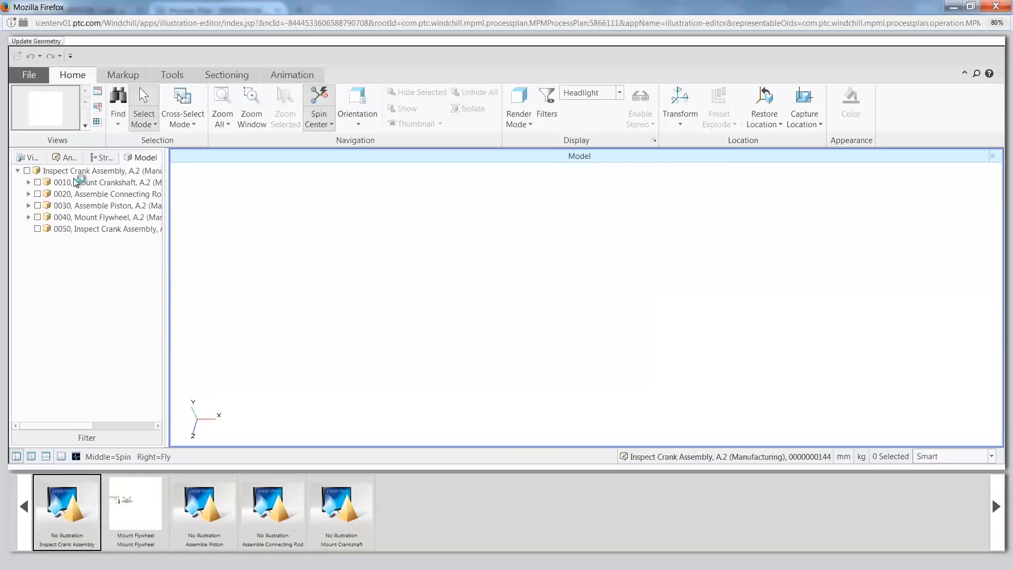
left_click(27, 172)
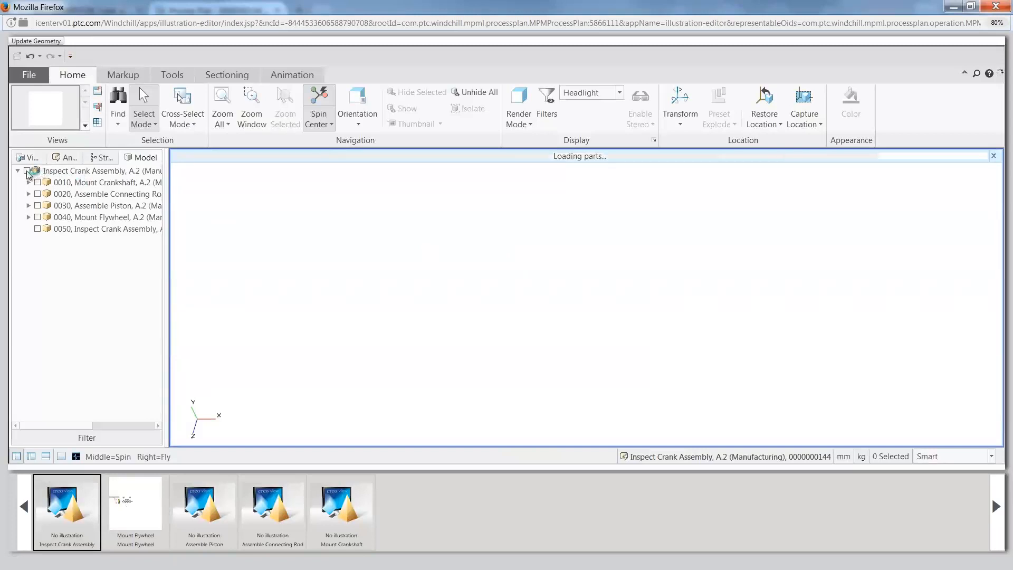
left_click(358, 120)
left_click(369, 208)
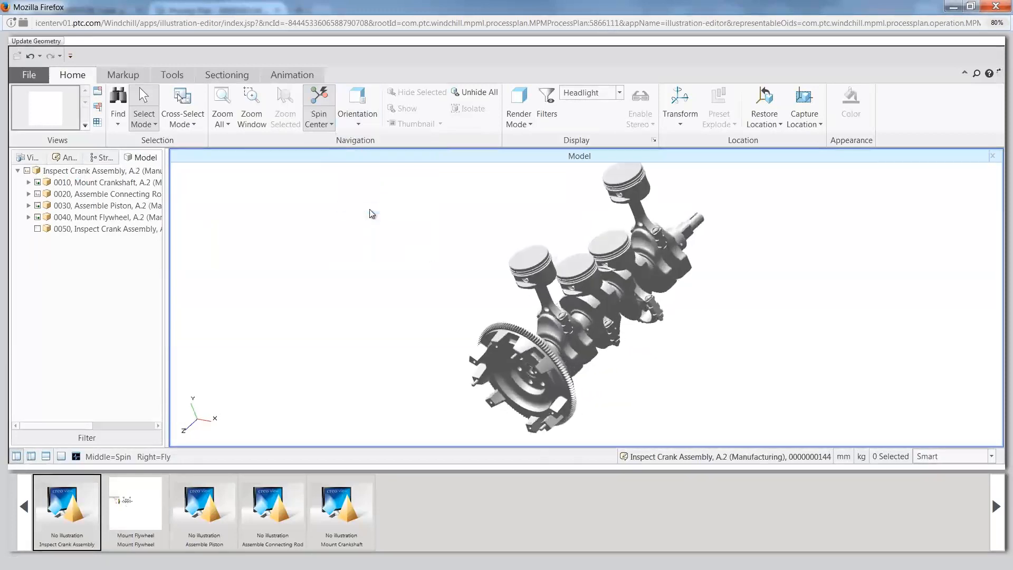
right_click_drag(602, 252, 615, 335)
Step: Place a note above the pistons reading "Inspect Crank Assembly with Spec 1024 for dimensions"
left_click(123, 74)
left_click(21, 106)
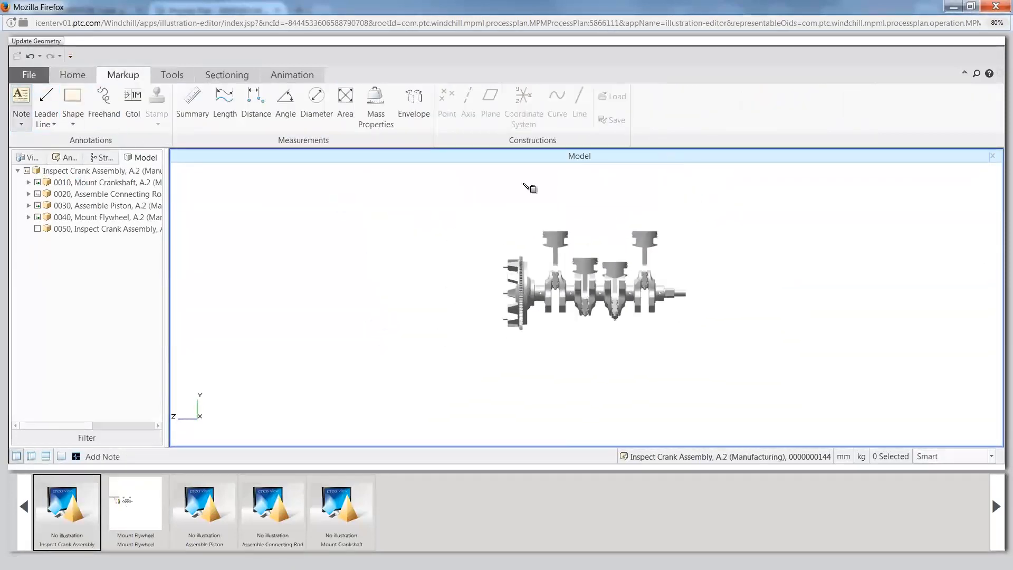
left_click(578, 218)
type("Inspect")
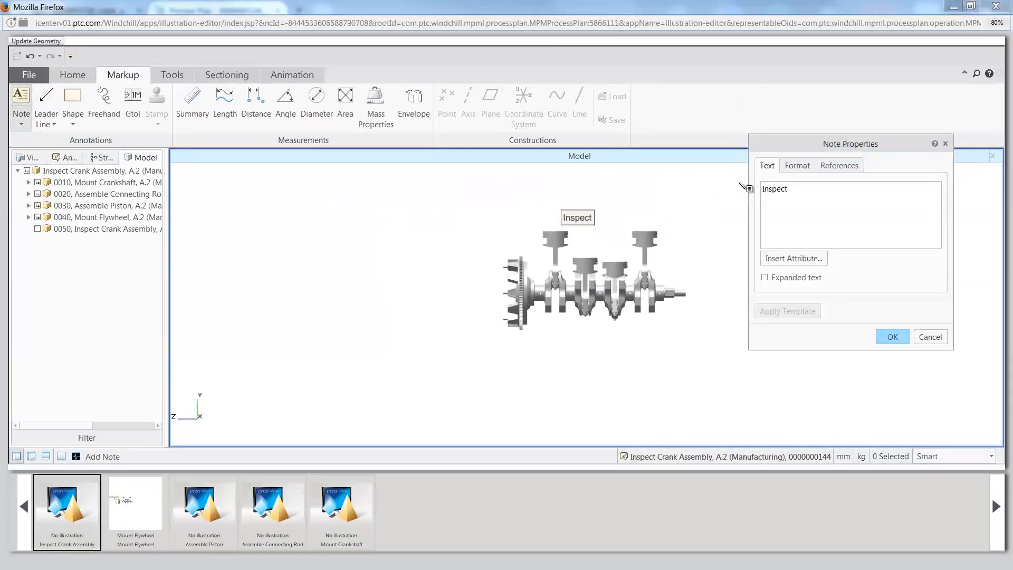
type(" Crank A")
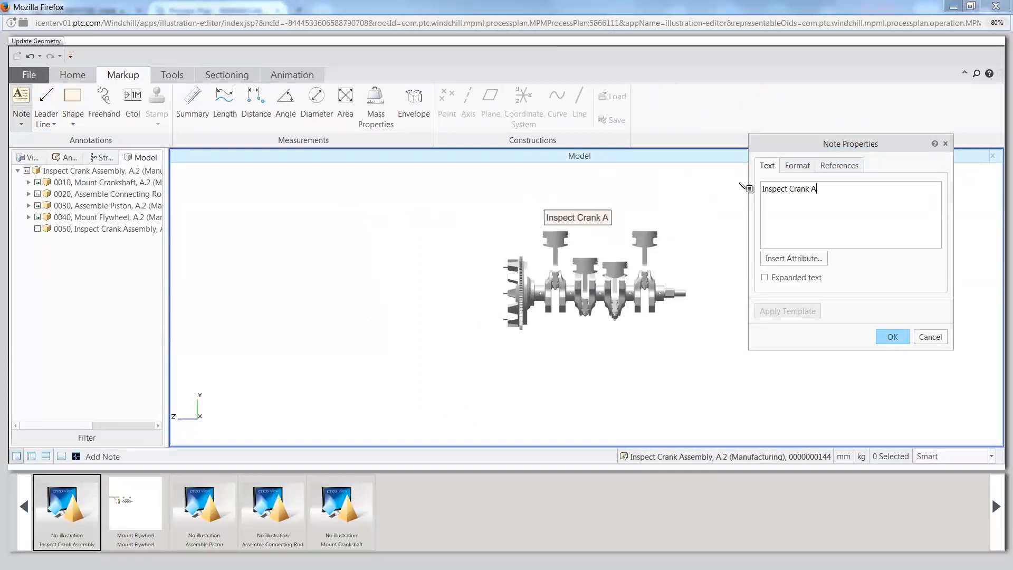
type("ssembly ")
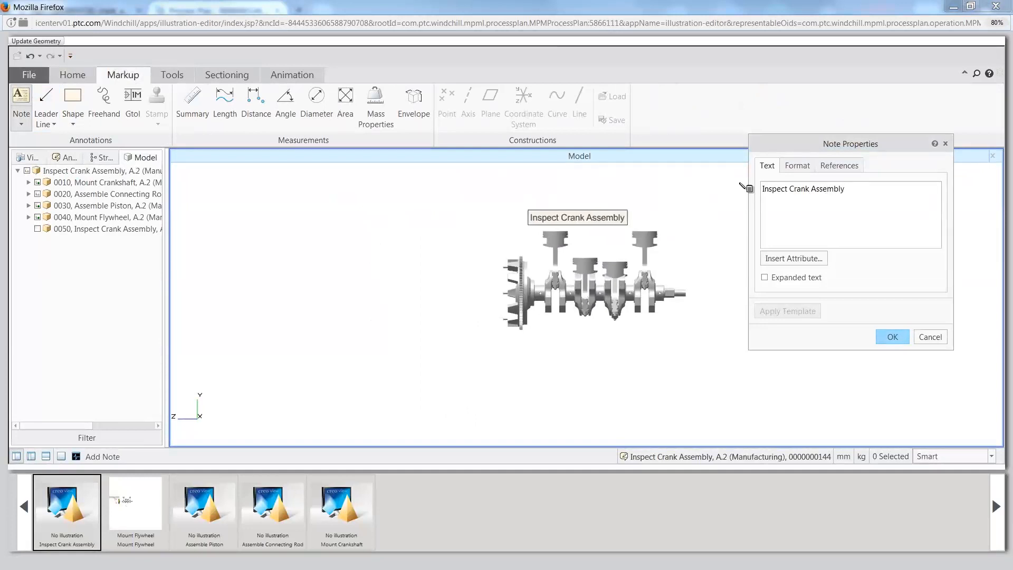
type("with Spec 1024")
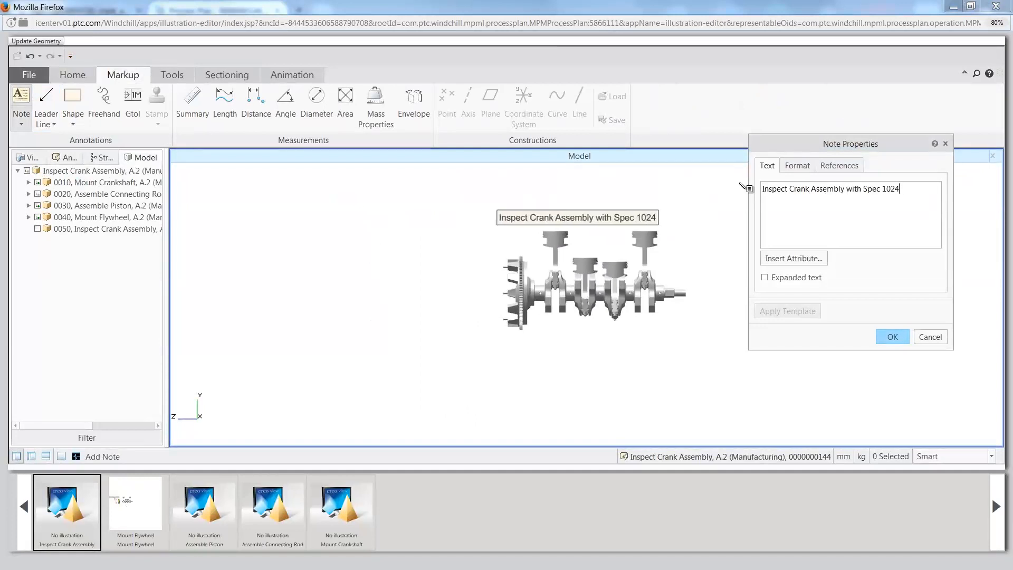
type(" for di")
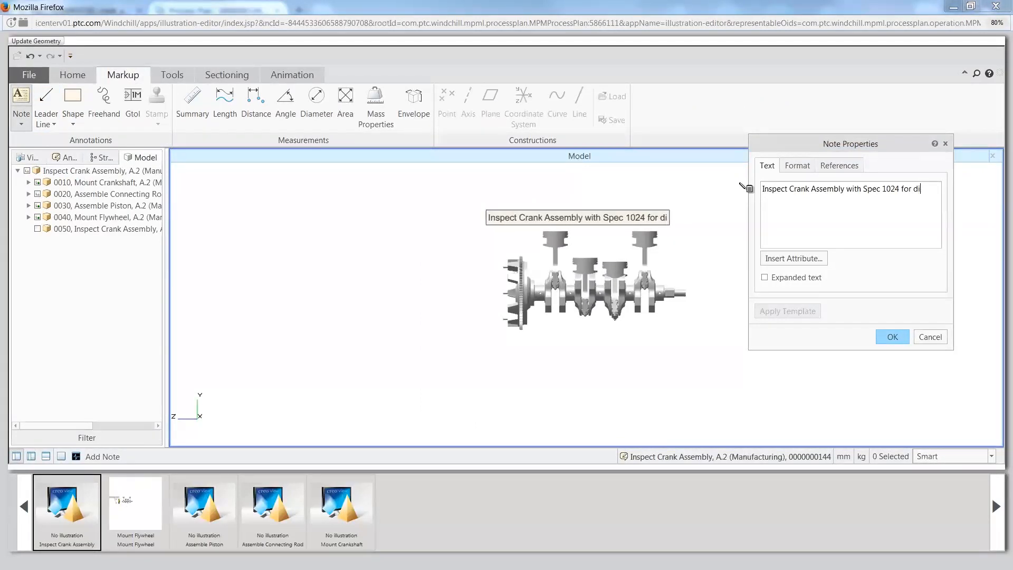
type("mensions")
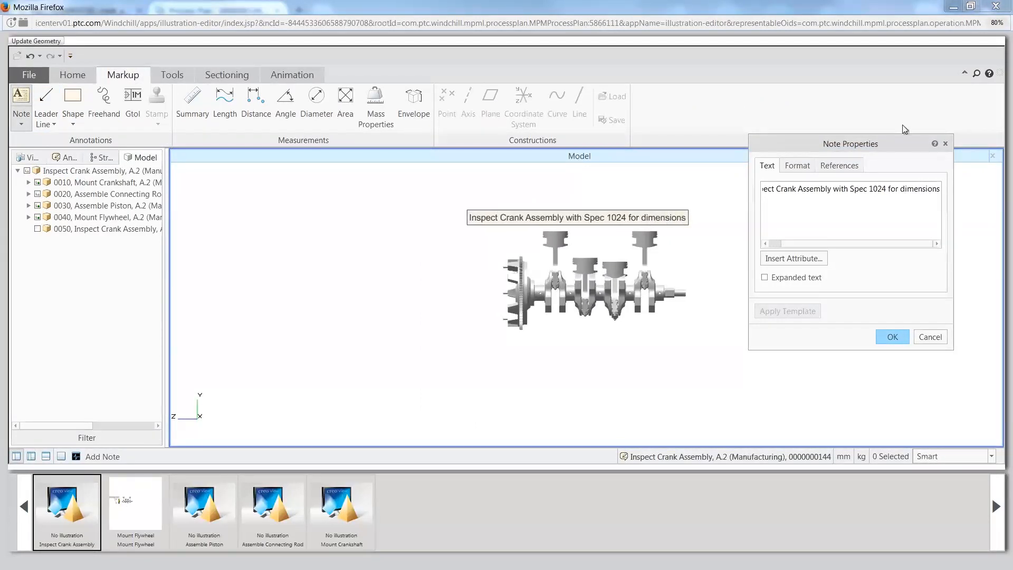
Step: Set the inspection note's font size to 12 points and finish the note
left_click(789, 166)
left_click(851, 189)
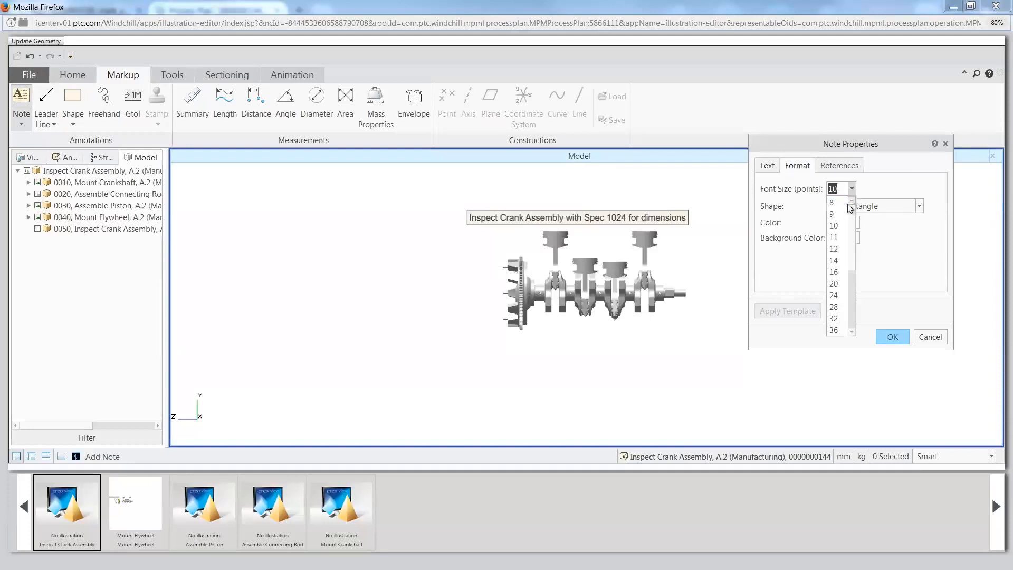
left_click(839, 251)
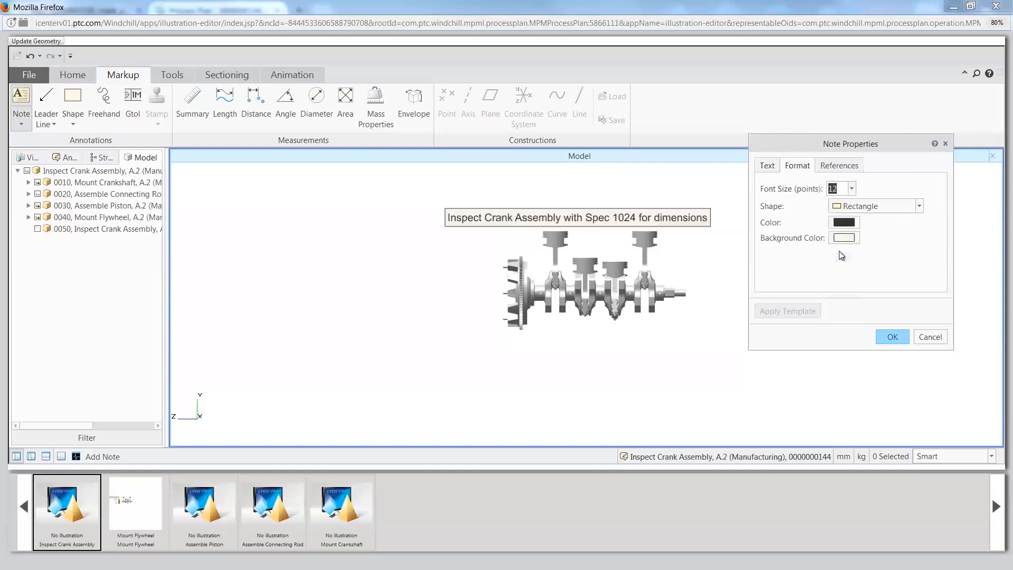
left_click(891, 337)
left_click(542, 237)
scroll(542, 237, "up", 5)
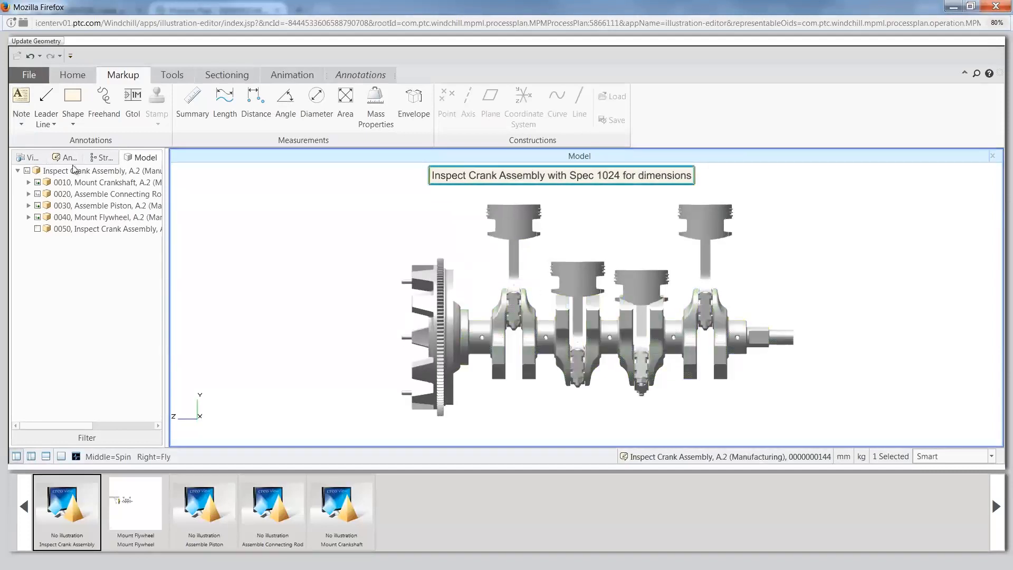
left_click(236, 172)
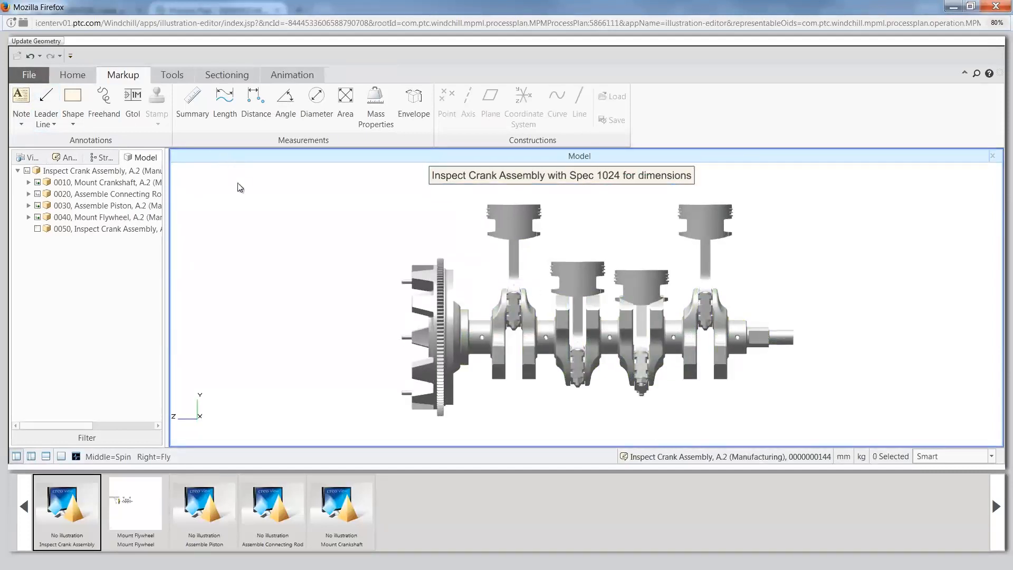
Step: Save the illustration's annotations as a new annotation set named Inspect Crank Assembly and close the illustration editor
left_click(34, 77)
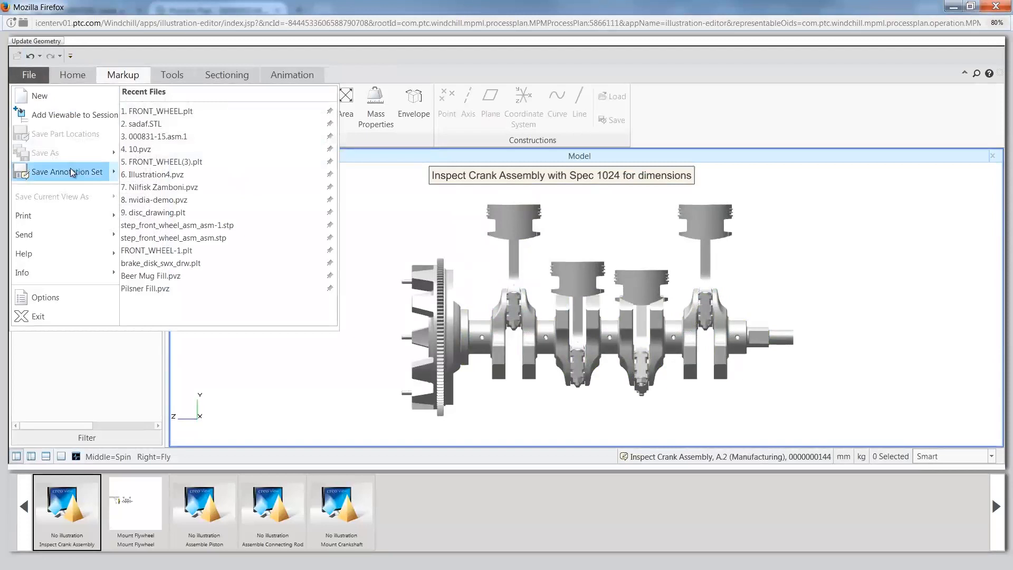
mouse_move(71, 168)
left_click(216, 127)
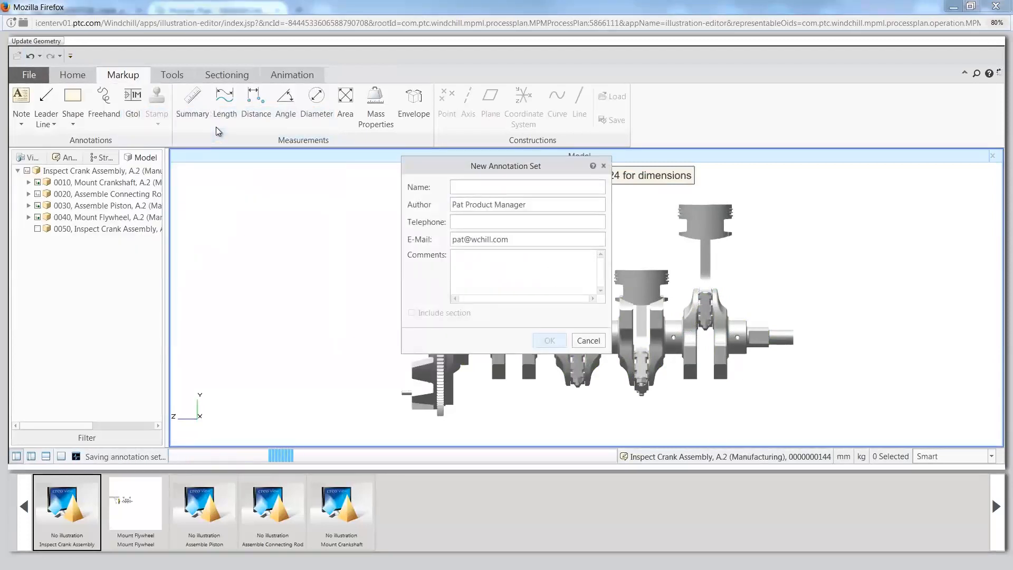
type("Inspect Crank Assembly")
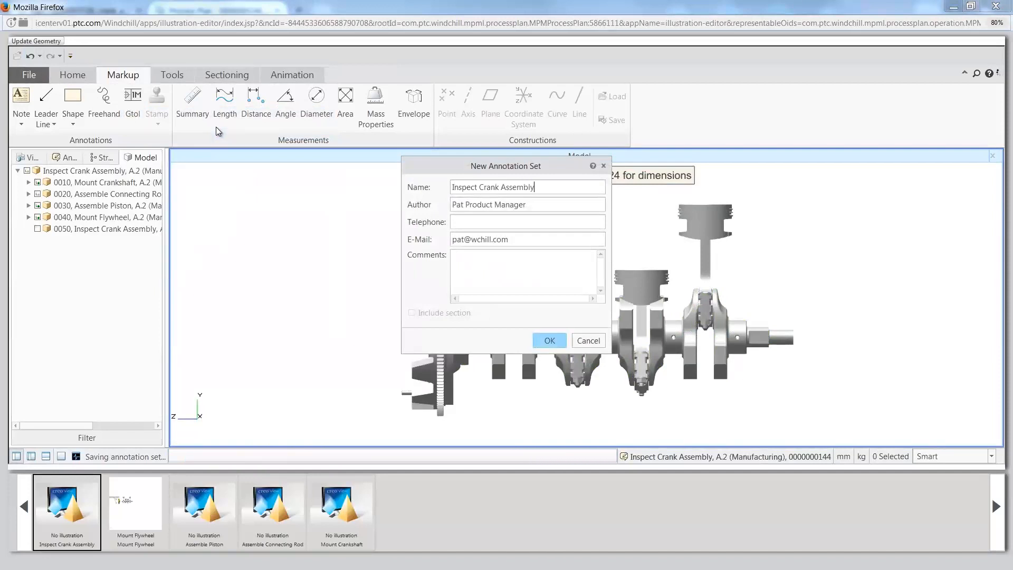
left_click(552, 339)
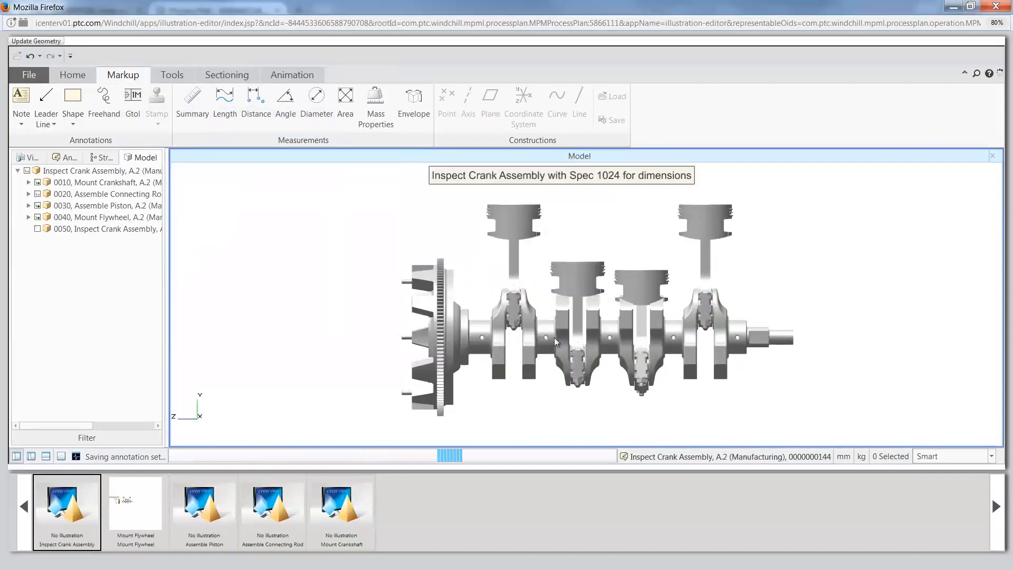
left_click(995, 6)
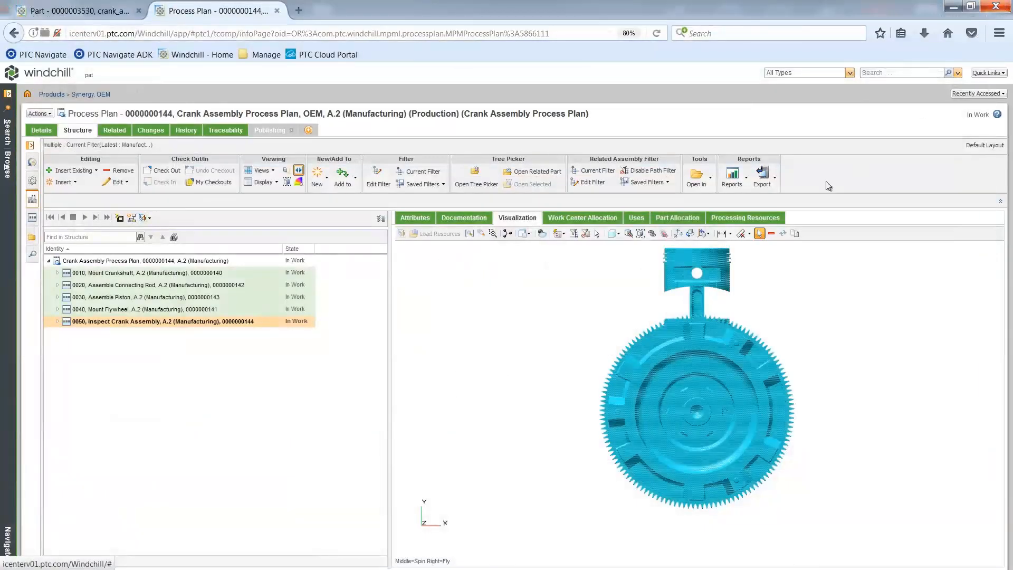
Step: Give operation 0050, Inspect Crank Assembly, the bold long description "See Spec Sheet 1024 for dimensions" and save it
left_click(140, 322)
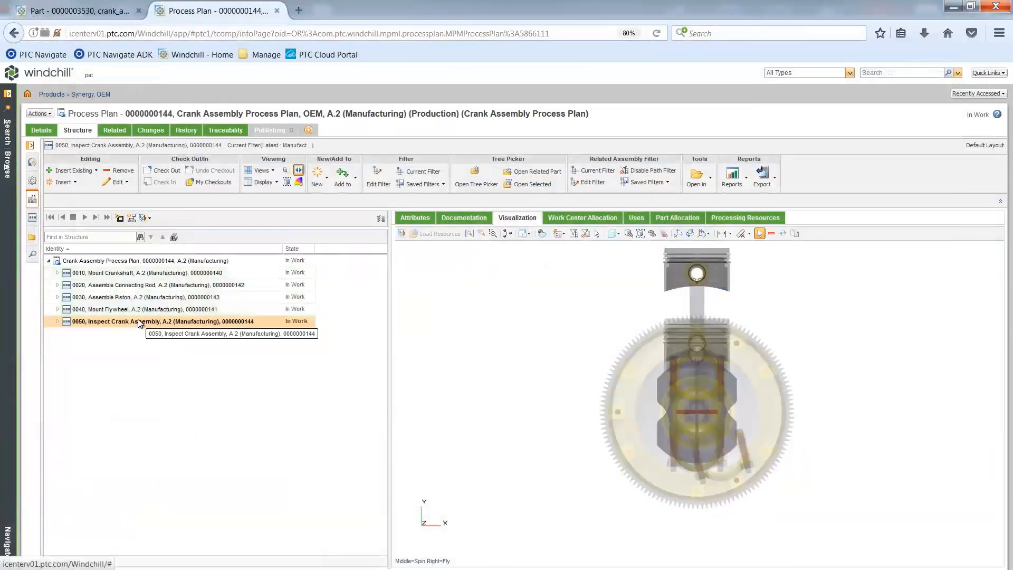
left_click(415, 218)
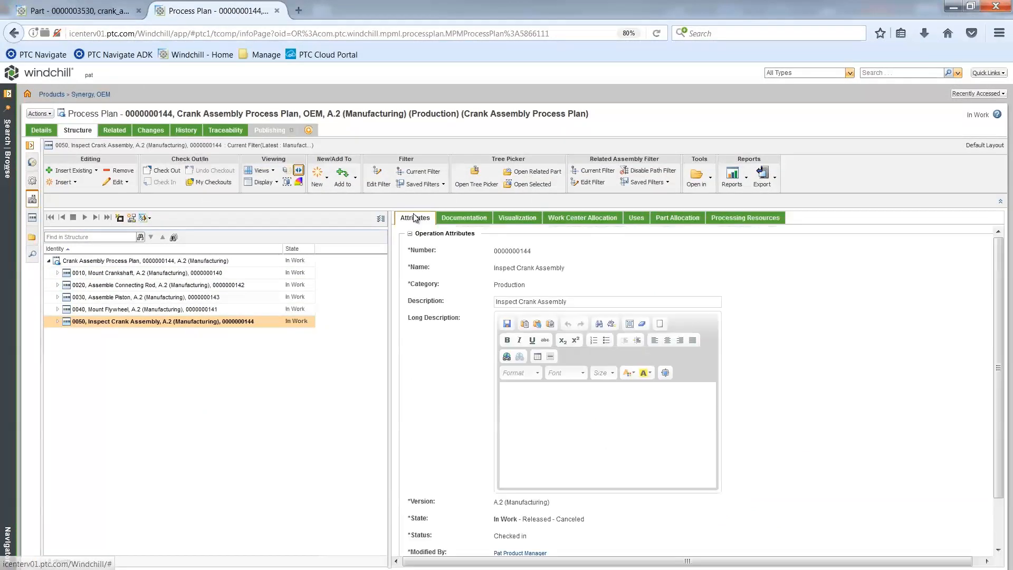
left_click(532, 409)
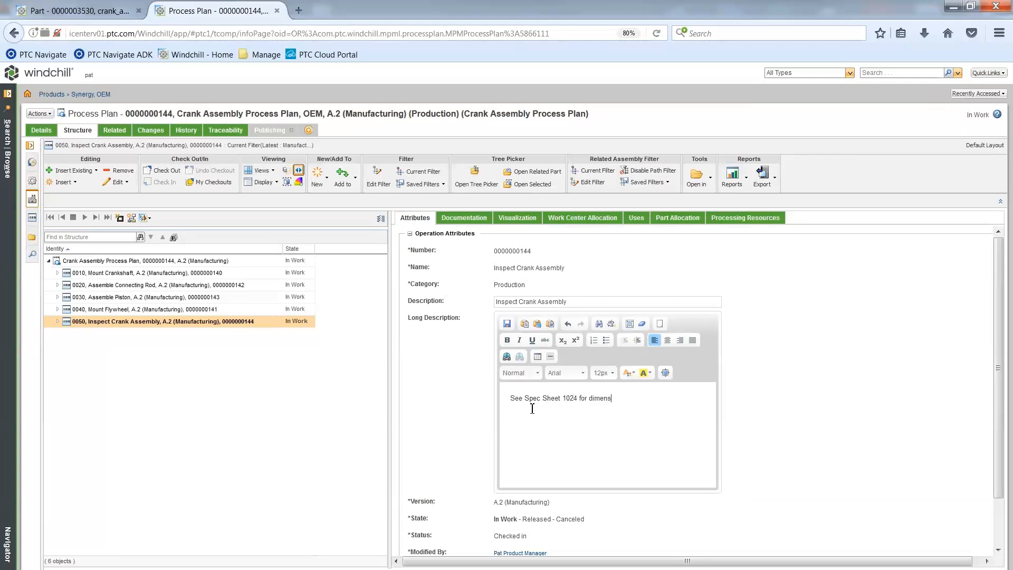
left_click_drag(512, 399, 624, 400)
left_click(508, 341)
left_click(570, 420)
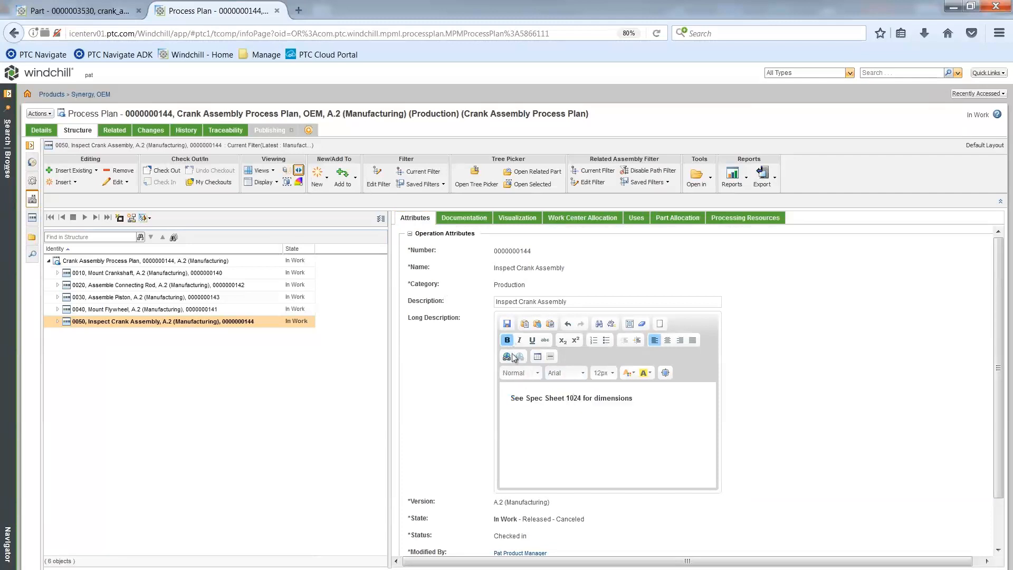
left_click(507, 324)
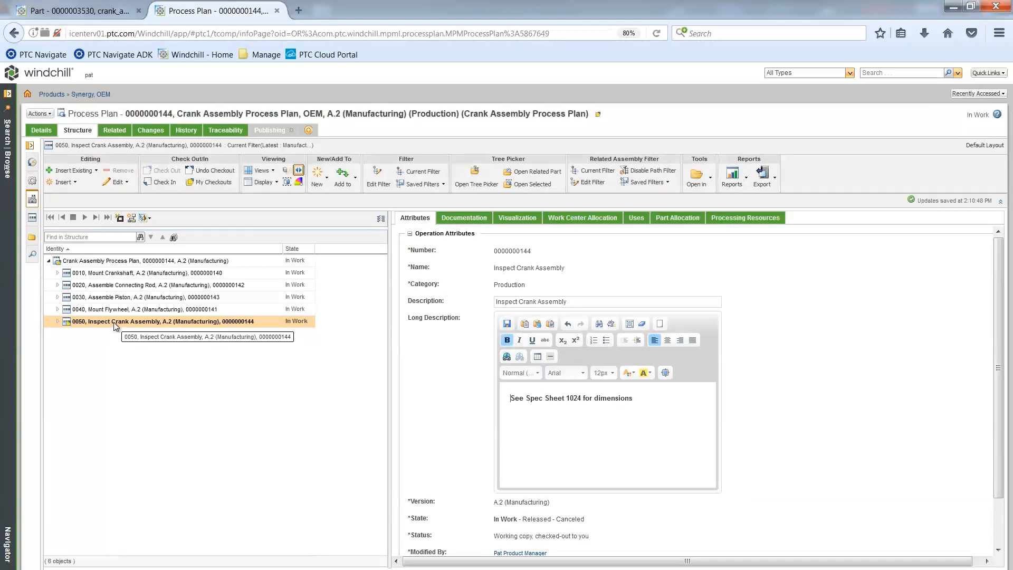
Step: Check in the checked-out Crank Assembly Process Plan and Inspect Crank Assembly operation together, applying the check-in to all
left_click(211, 182)
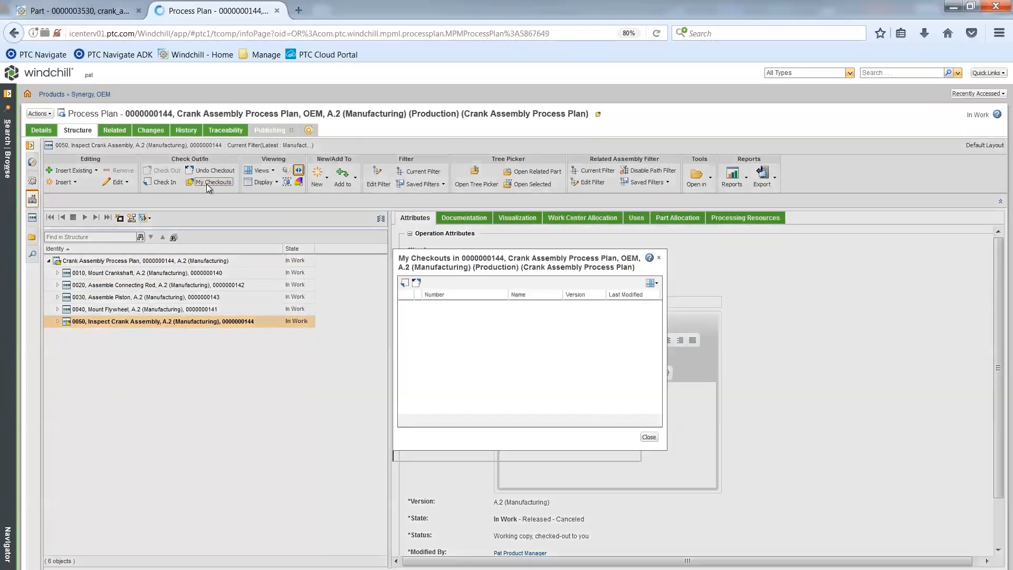
left_click(465, 309)
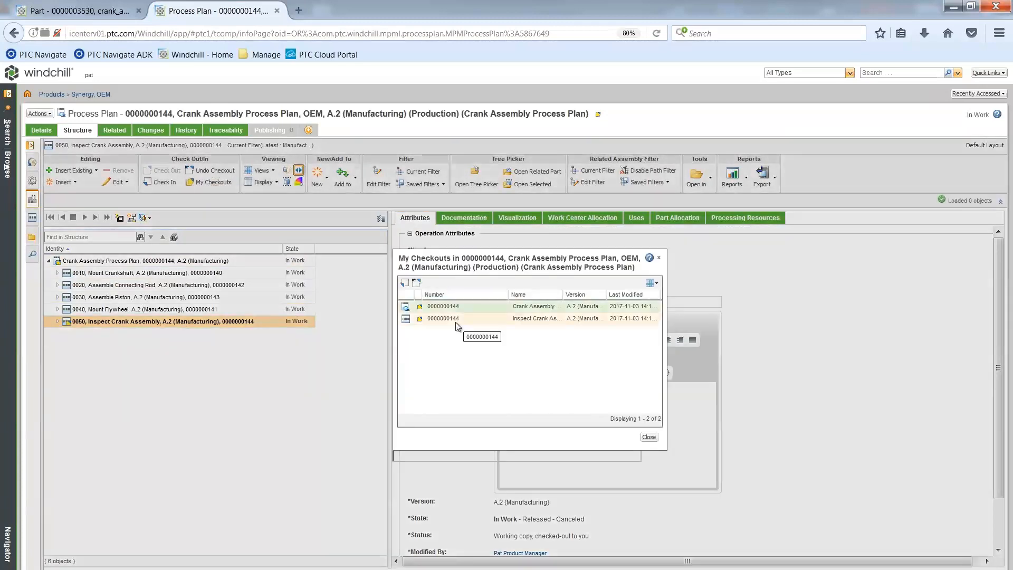
left_click(456, 319, "shift")
left_click(405, 283)
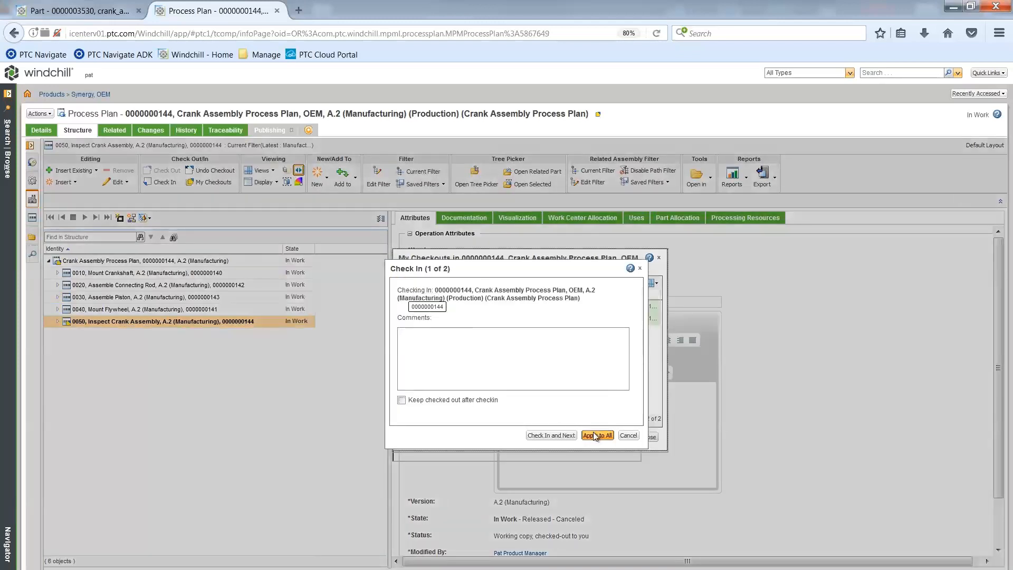
left_click(595, 436)
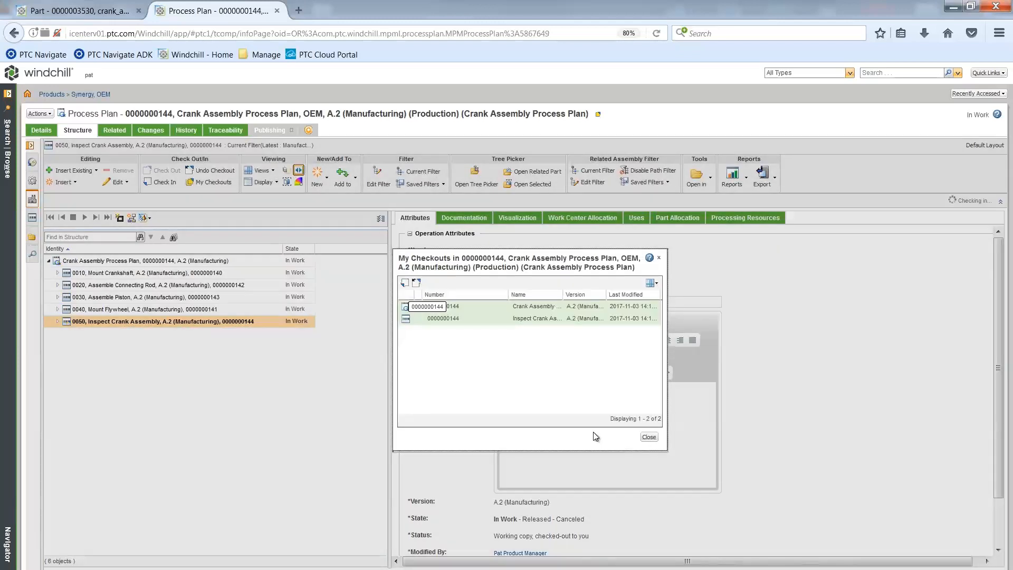
left_click(648, 438)
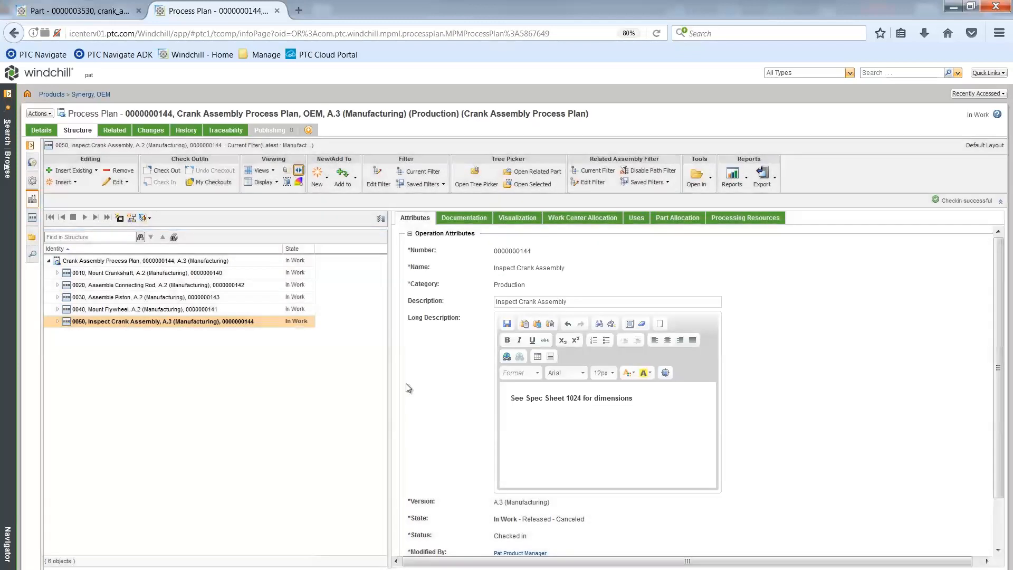
Step: Display the Crank Assembly Process Plan's work instructions and review operations 0010 to 0050 with their allocated parts, resources, descriptions and illustrations
left_click(146, 263)
right_click(148, 261)
mouse_move(216, 418)
left_click(286, 420)
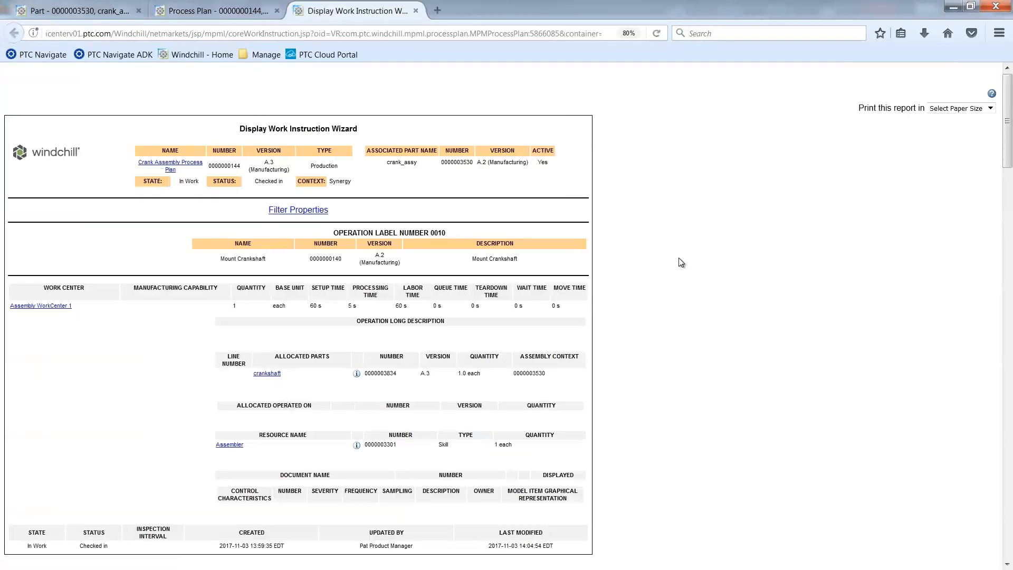
scroll(678, 258, "down", 5)
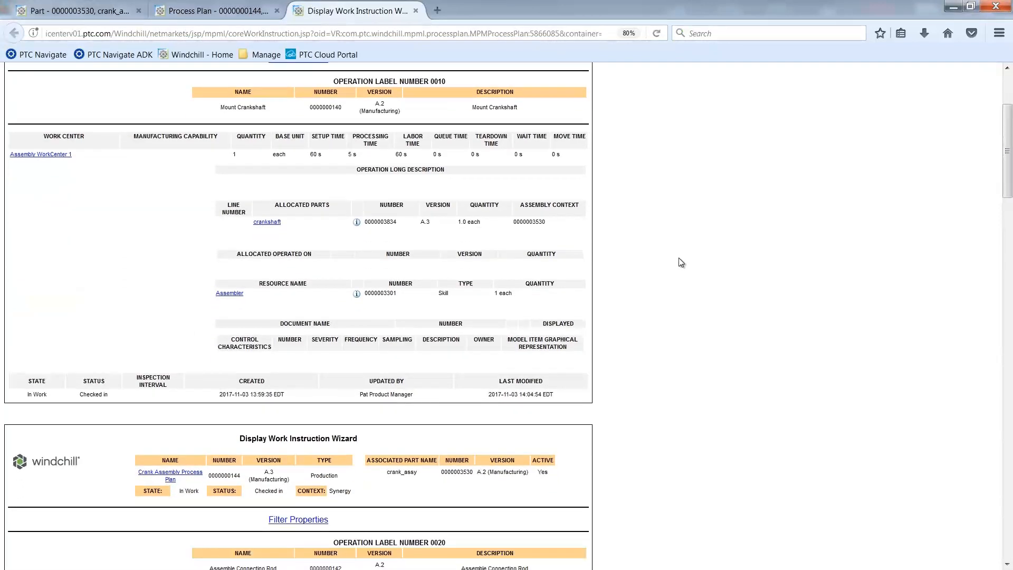
scroll(679, 262, "down", 4)
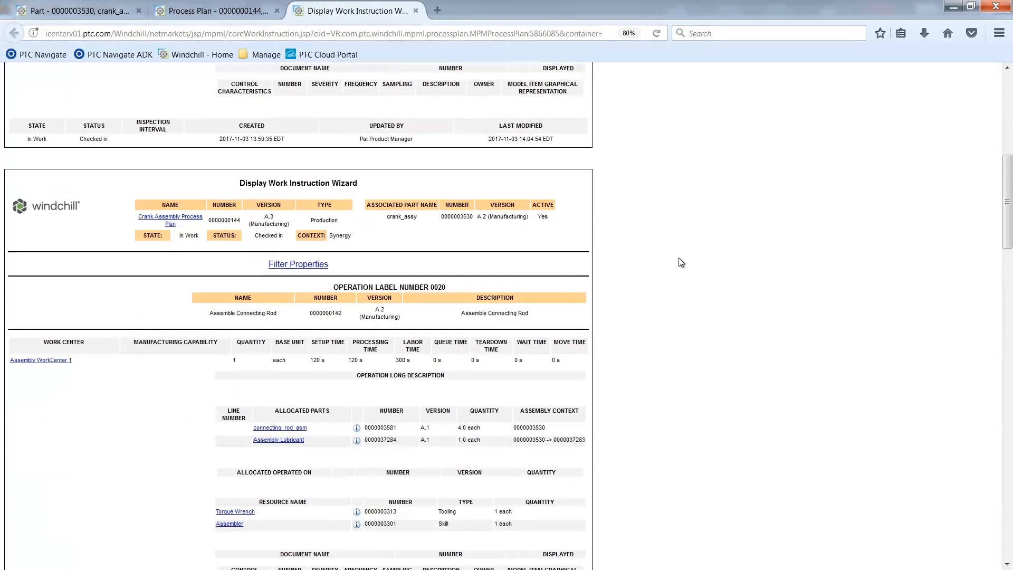
scroll(680, 263, "down", 9)
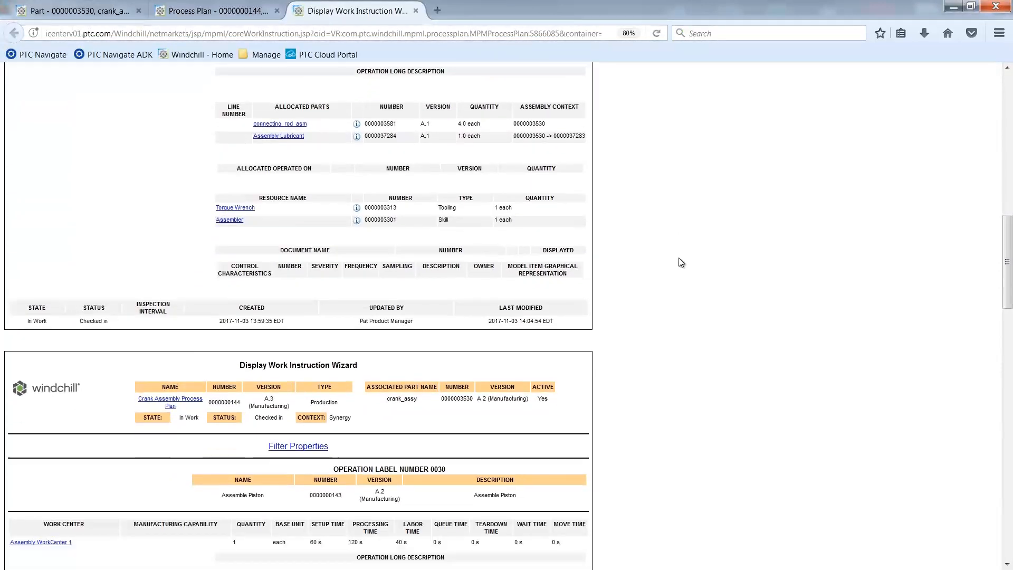
scroll(679, 260, "down", 7)
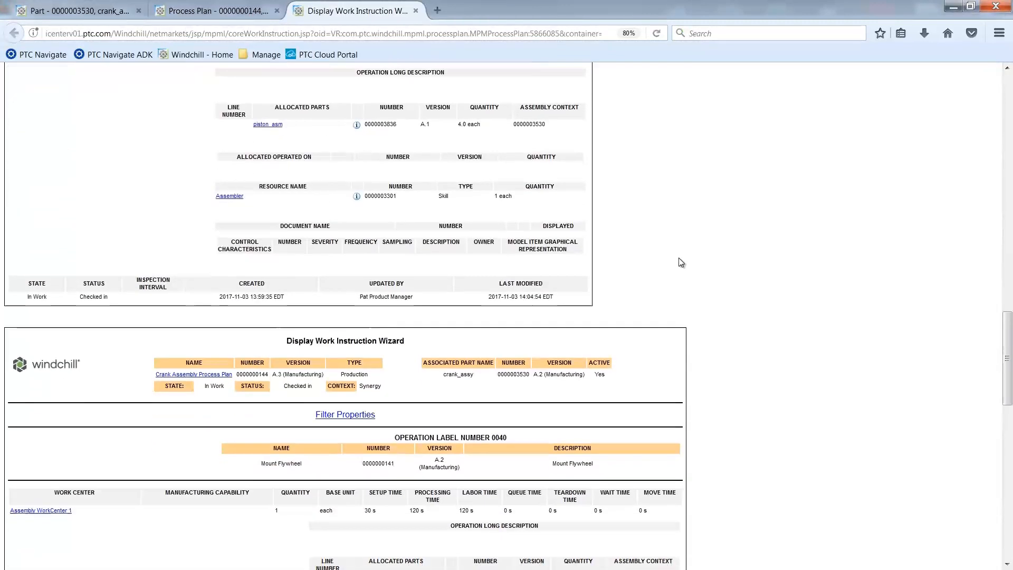
scroll(681, 262, "down", 5)
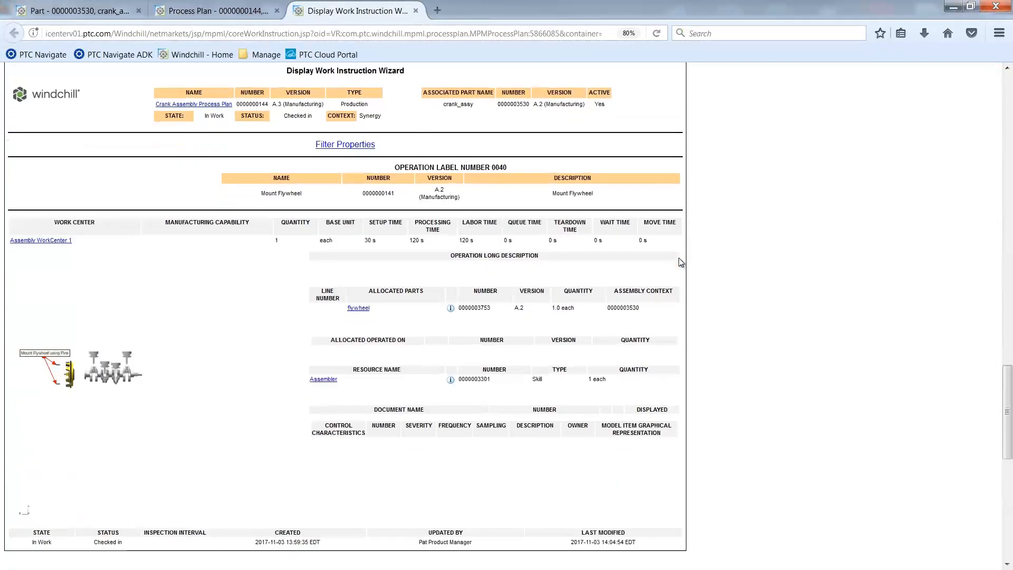
scroll(680, 262, "down", 6)
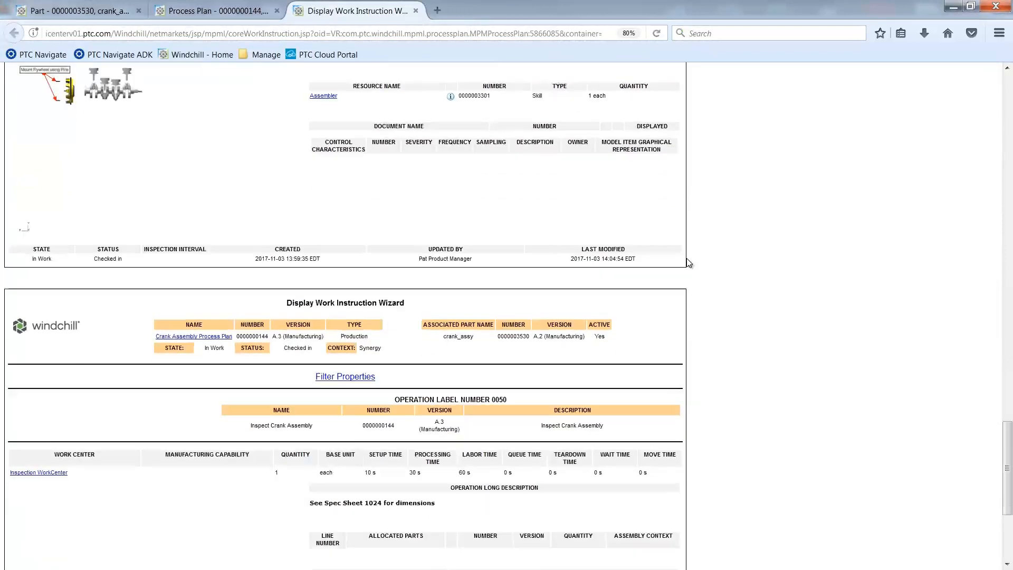
scroll(688, 263, "down", 3)
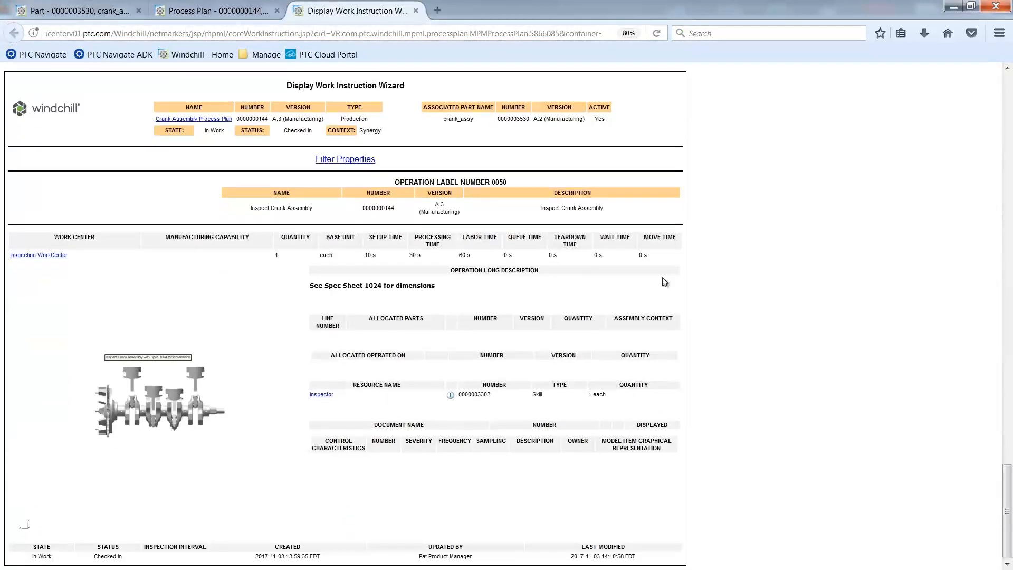